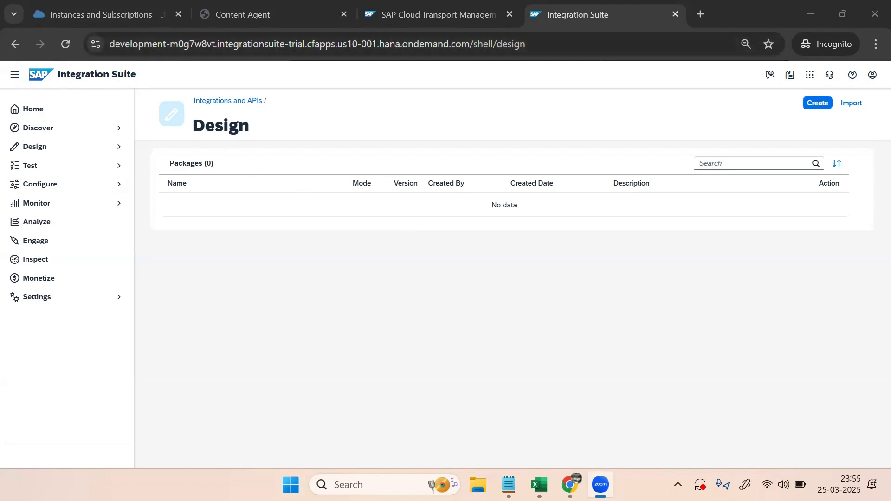
Bring up the sales tenant's Integration Suite Design page and select the tenant part of its address
mouse_move(570, 484)
click(495, 413)
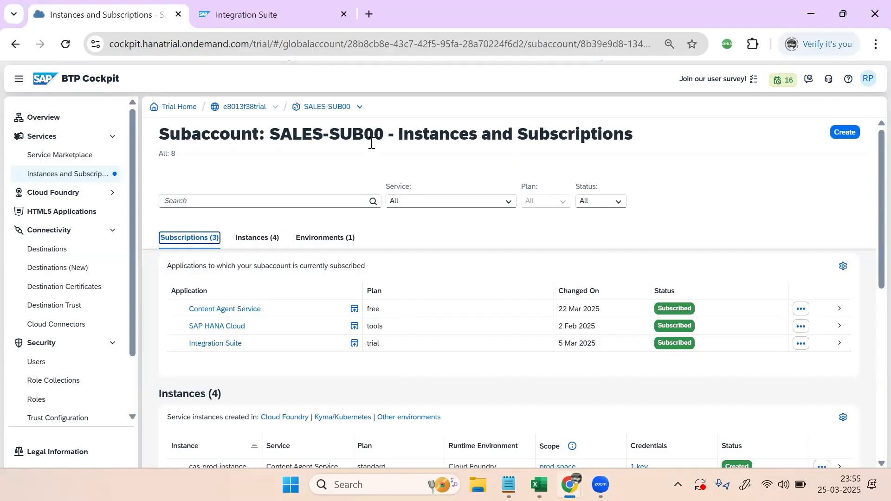
click(267, 12)
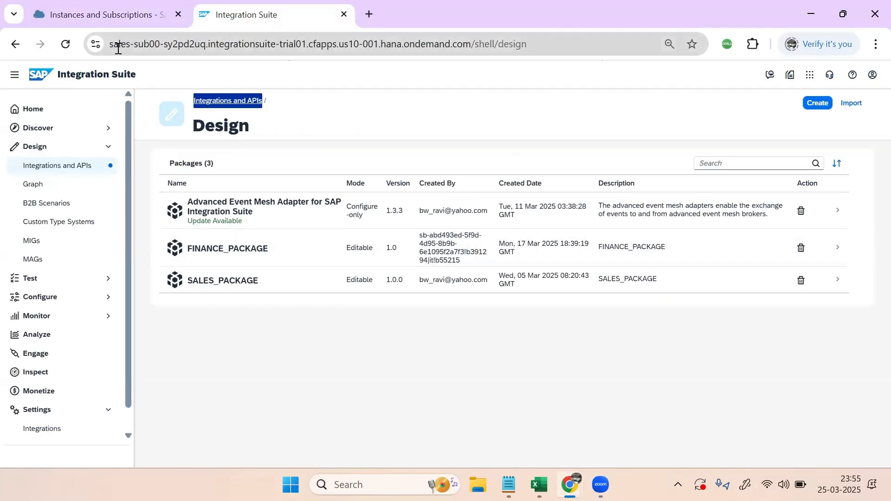
drag(112, 45, 169, 44)
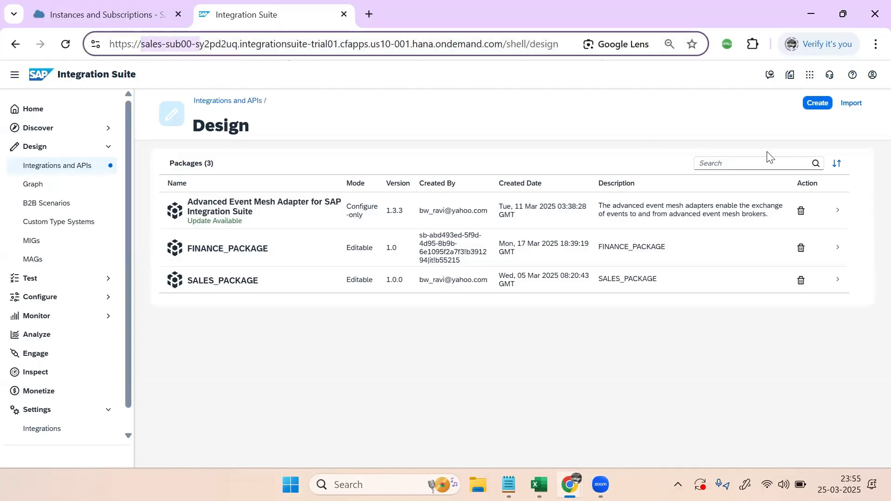
click(828, 131)
Check the sales tenant's version and tenant name in About, then switch to the development tenant's window
click(872, 75)
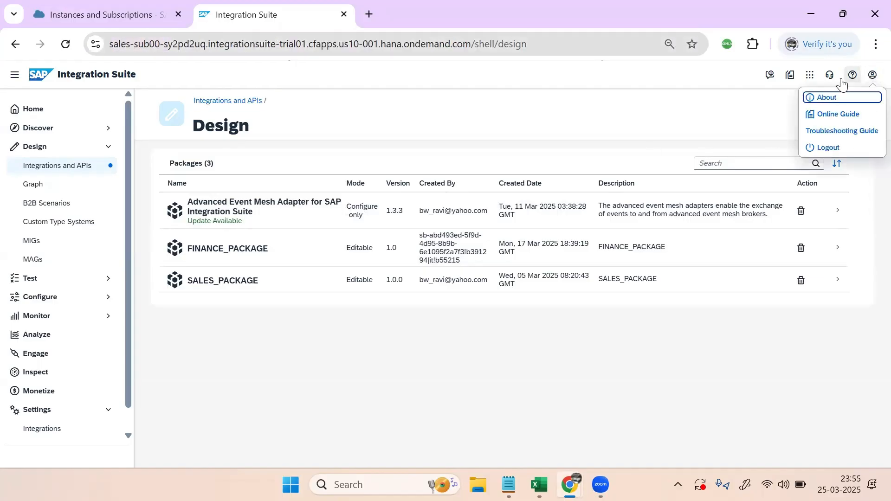
click(830, 99)
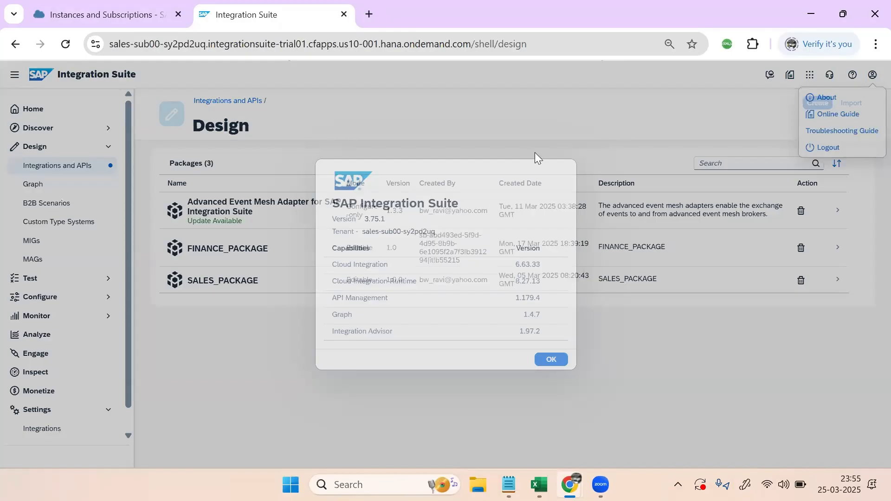
drag(332, 232, 464, 233)
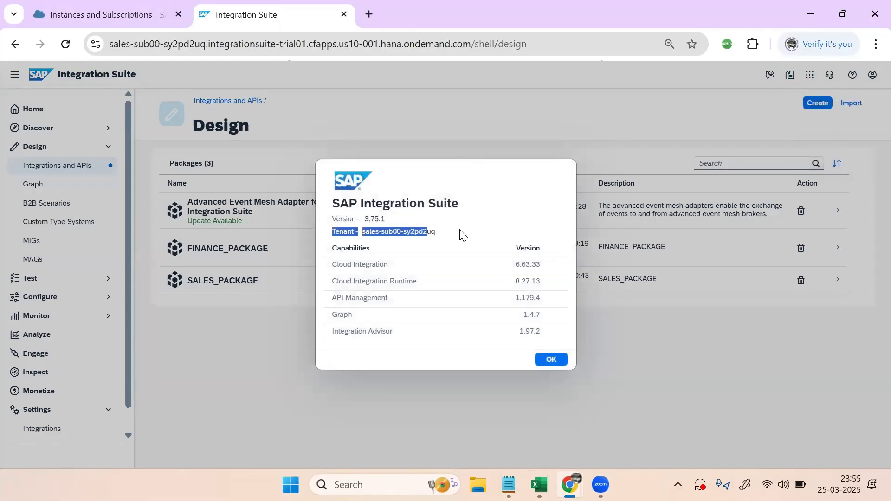
click(424, 228)
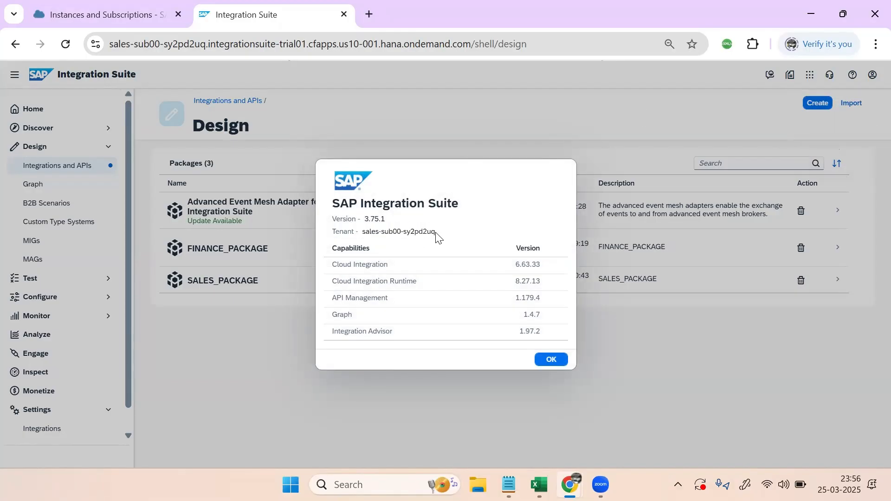
click(554, 359)
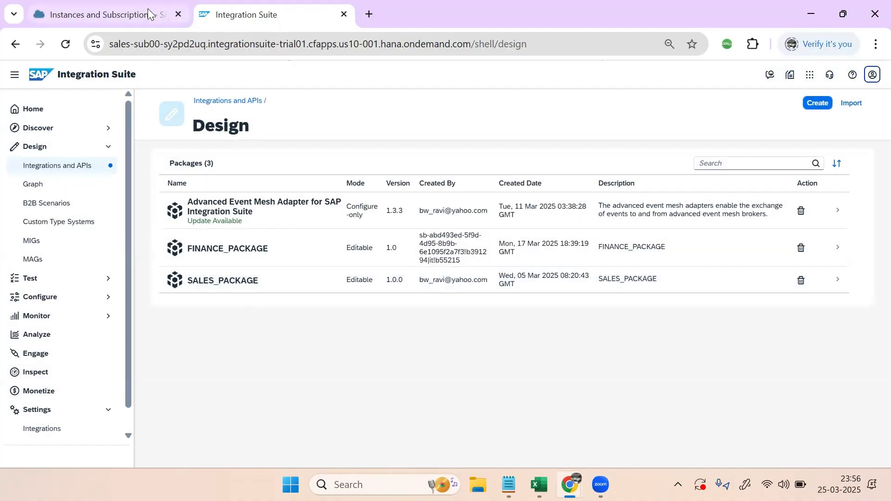
mouse_move(569, 485)
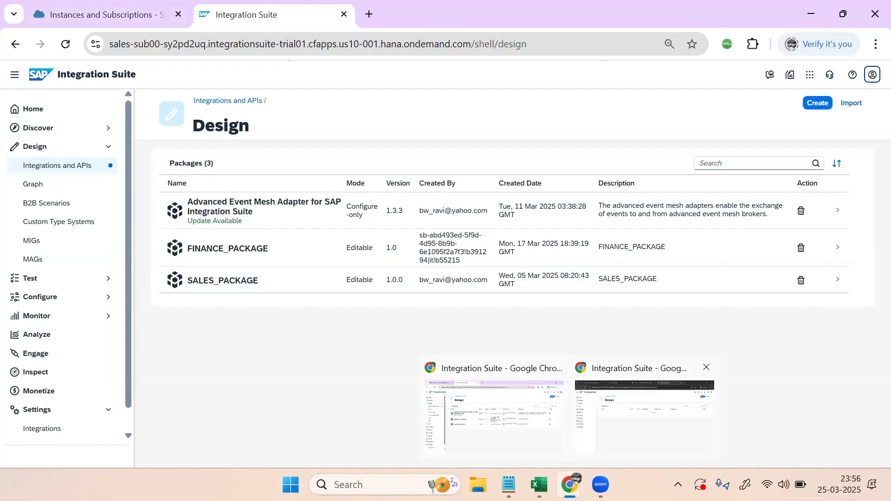
click(645, 404)
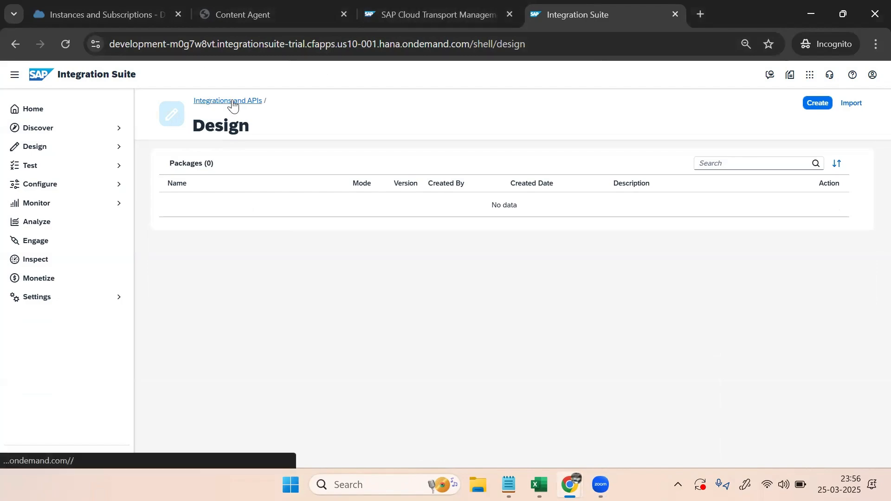
Review the DEVELOPMENT subaccount's 2 subscriptions, 3 instances and Cloud Foundry environment
click(117, 16)
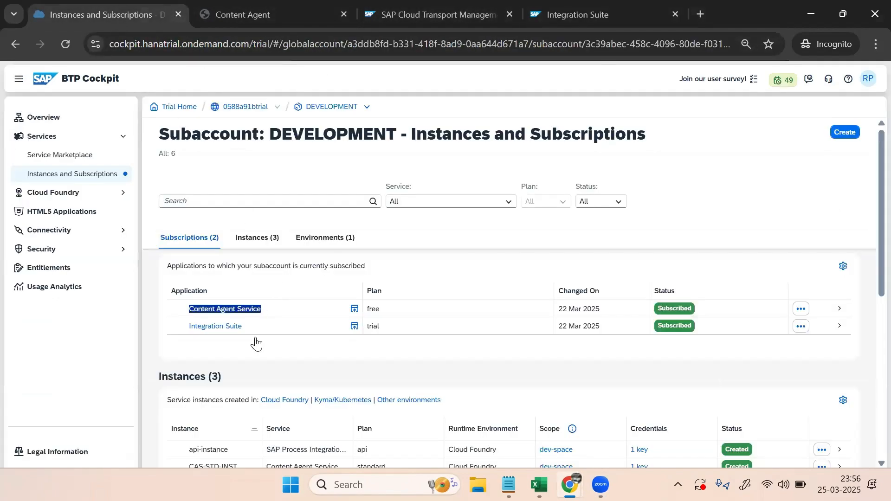
scroll(319, 349, down, 5)
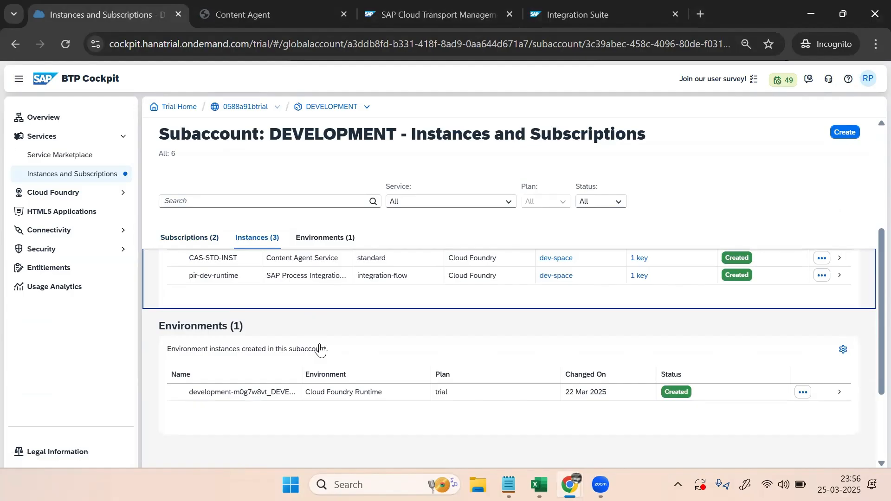
double_click(324, 108)
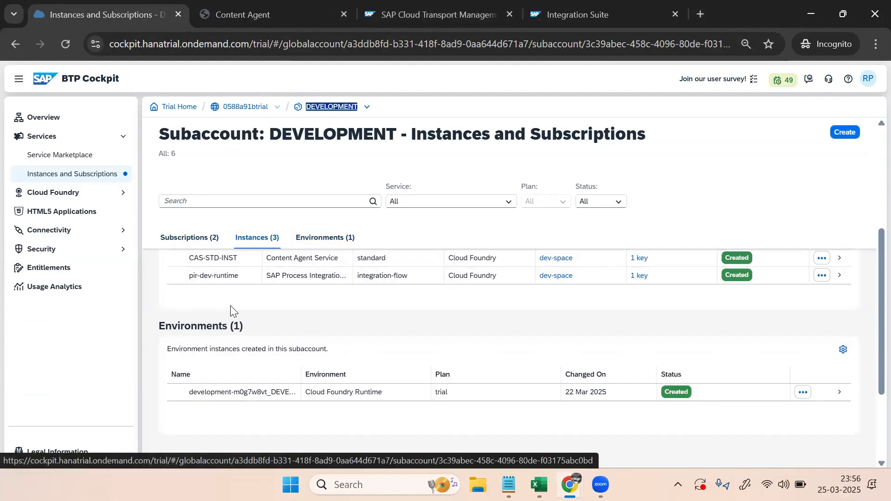
scroll(237, 316, up, 5)
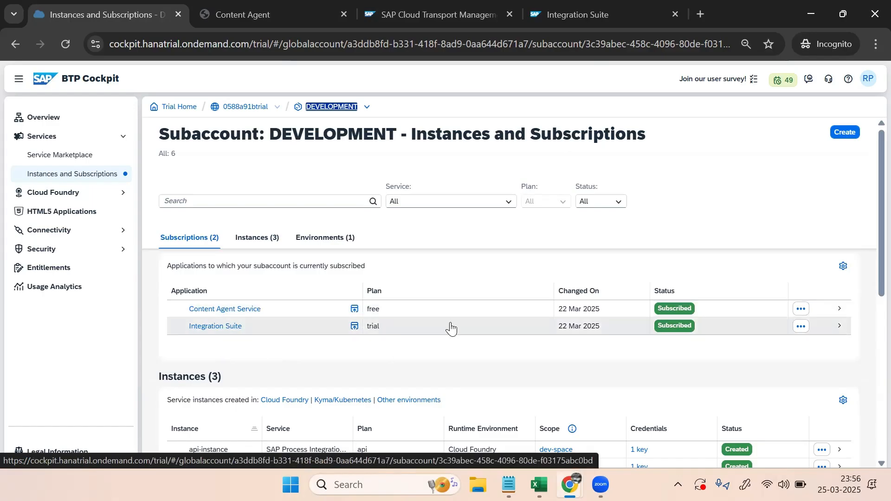
scroll(451, 327, down, 3)
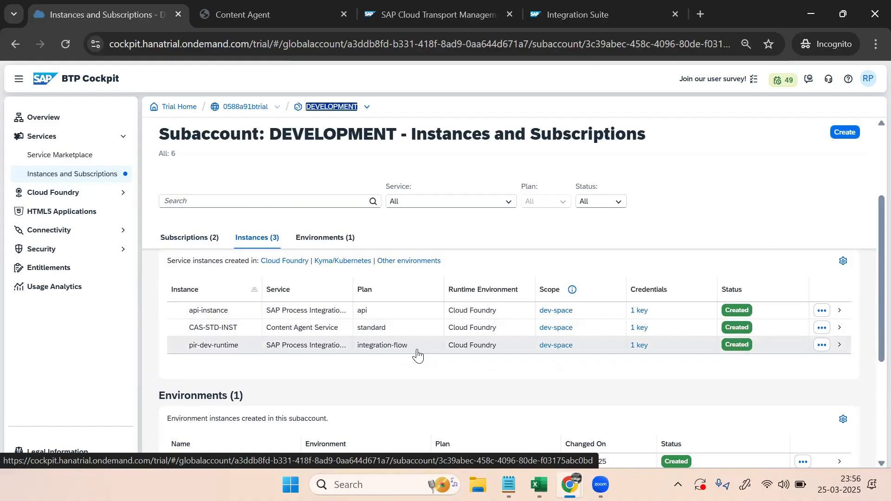
scroll(417, 355, down, 3)
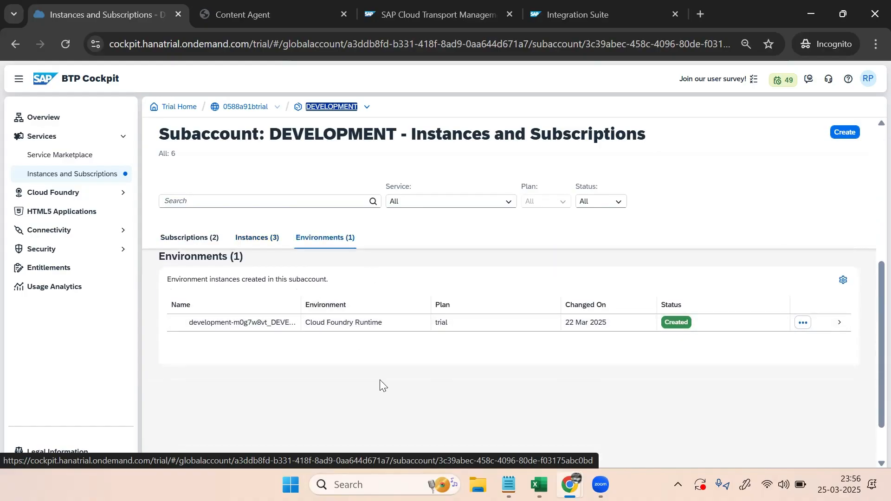
click(366, 107)
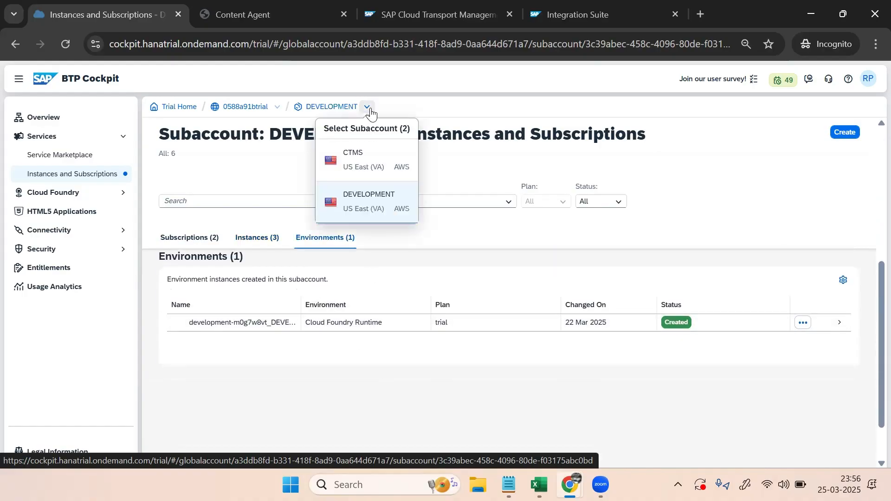
Select the CTMS subaccount and scroll through its Transport Management instance and environment
click(367, 161)
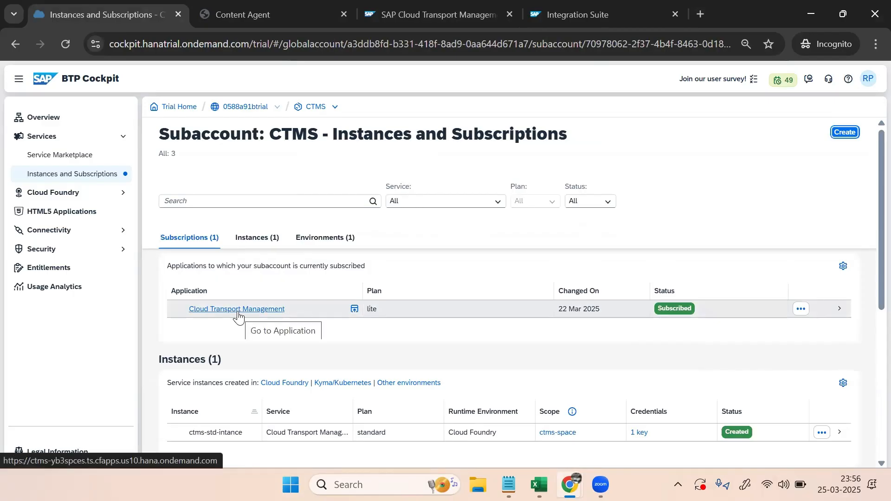
scroll(475, 315, down, 3)
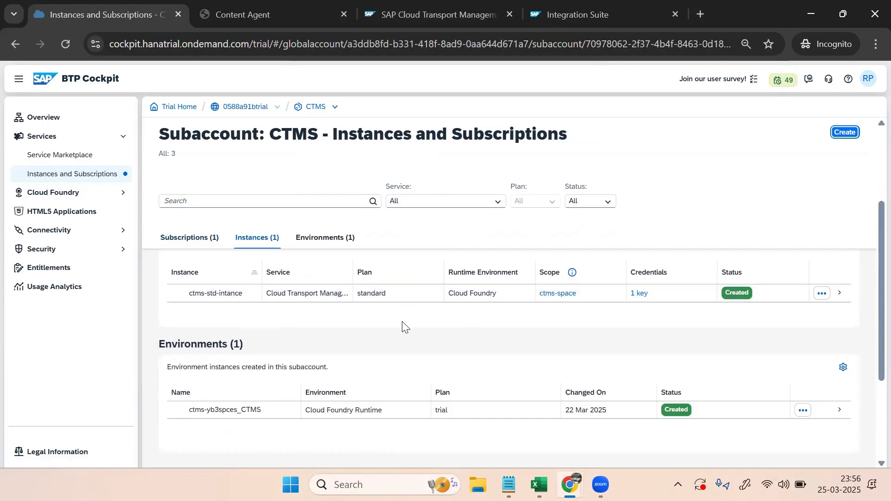
scroll(402, 325, down, 2)
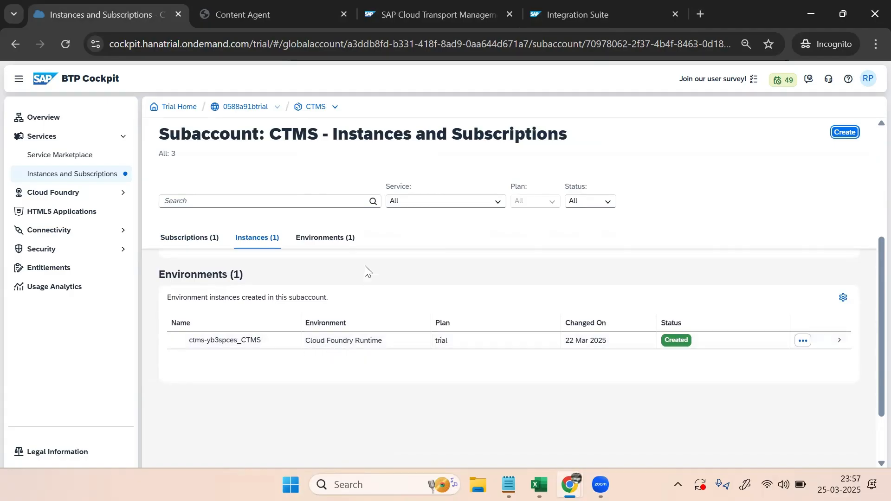
click(65, 233)
Review the CTMS destinations Development_Destination and Production_Destination, then return to the development Integration Suite page
click(60, 248)
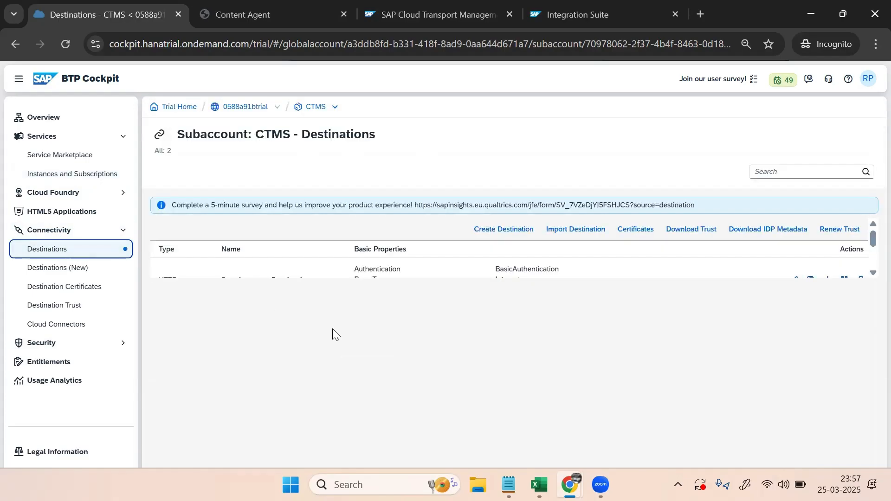
scroll(871, 274, down, 2)
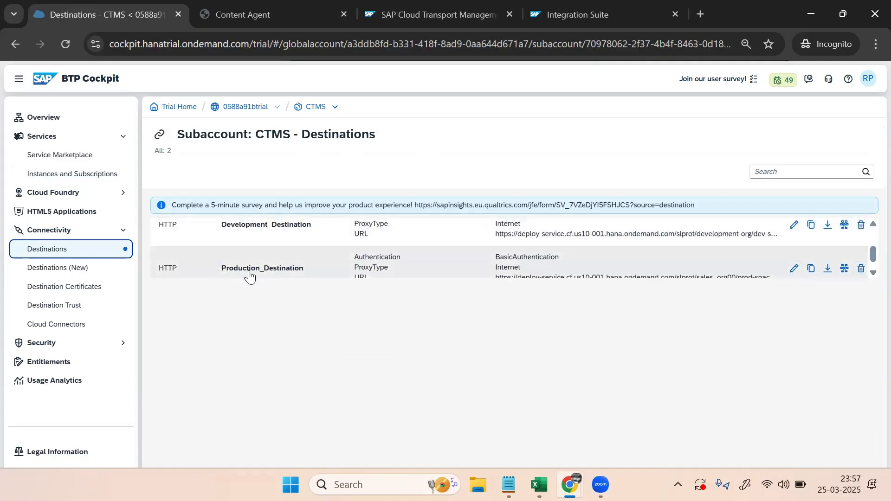
click(872, 274)
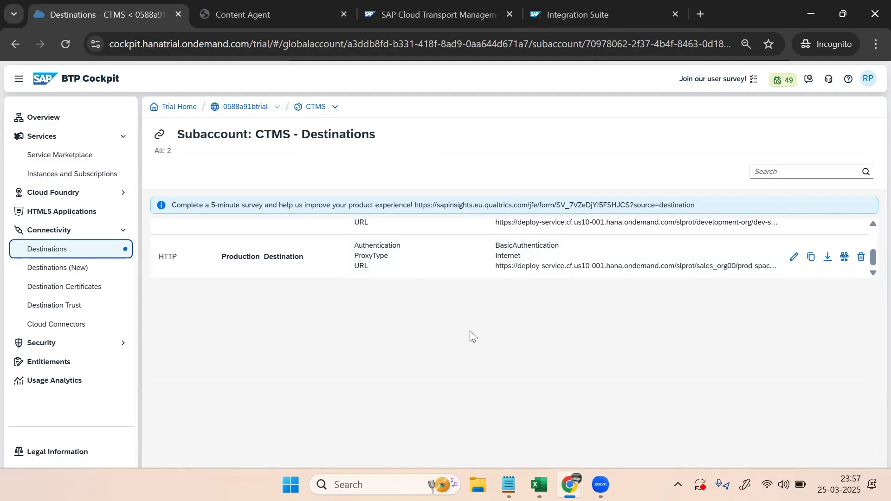
mouse_move(570, 485)
click(567, 9)
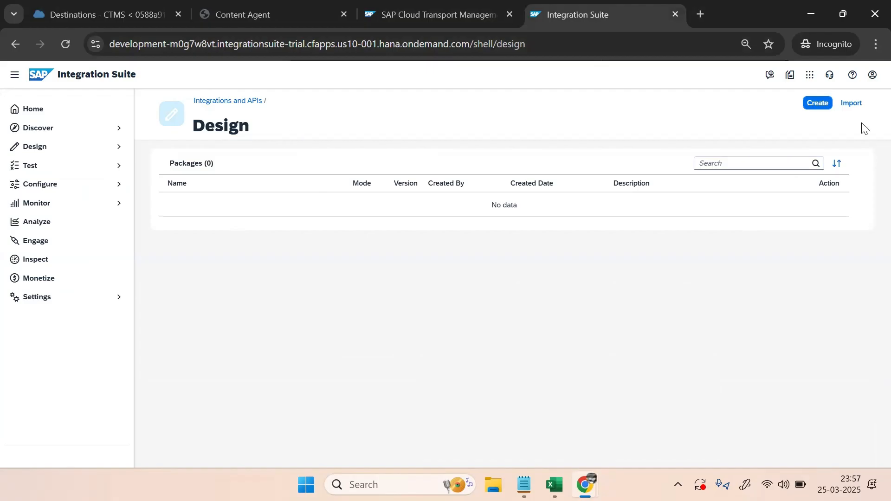
Create a new package named HP_PROJECT, reusing the name as its short description
click(817, 103)
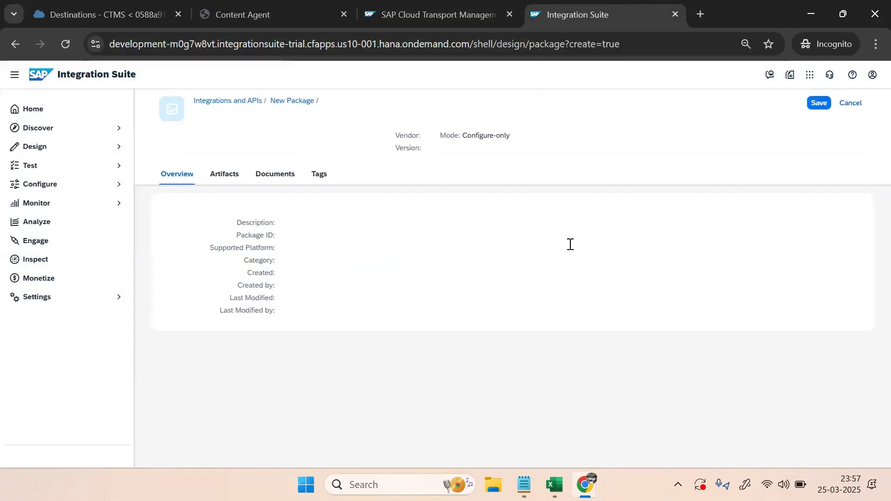
click(359, 198)
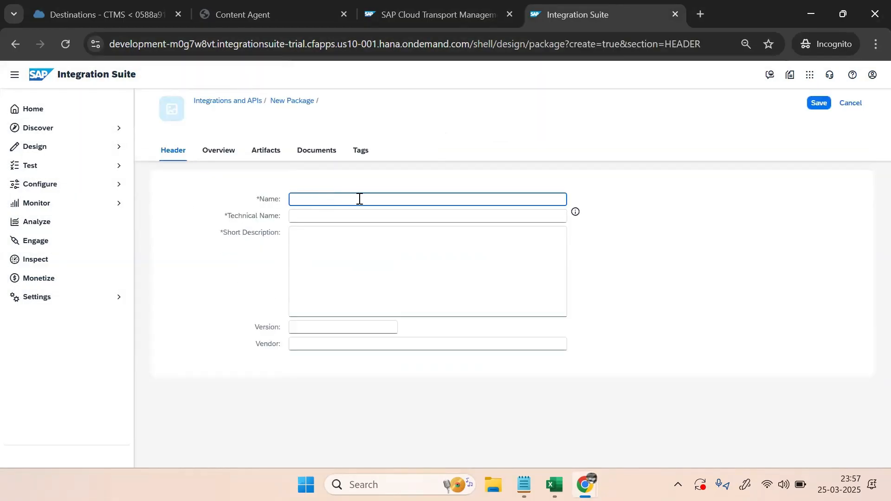
text(HP_PROJECT)
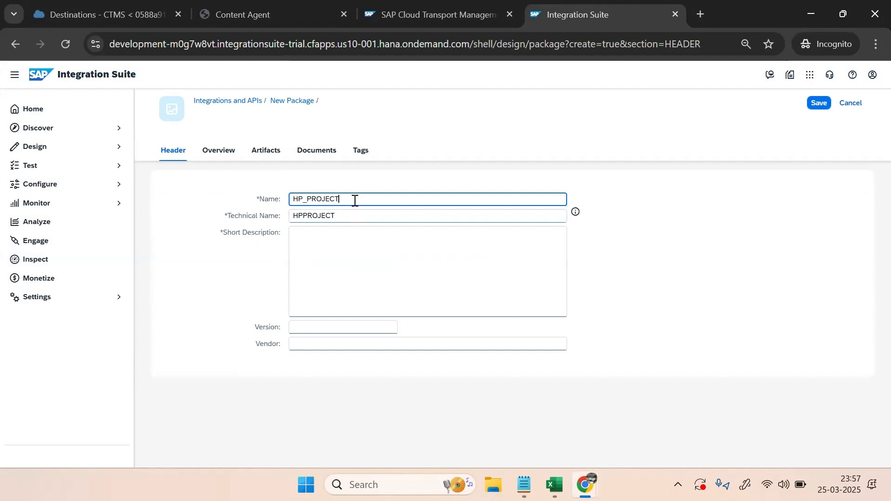
drag(354, 199, 192, 208)
key(ctrl+c)
click(325, 237)
key(ctrl+v)
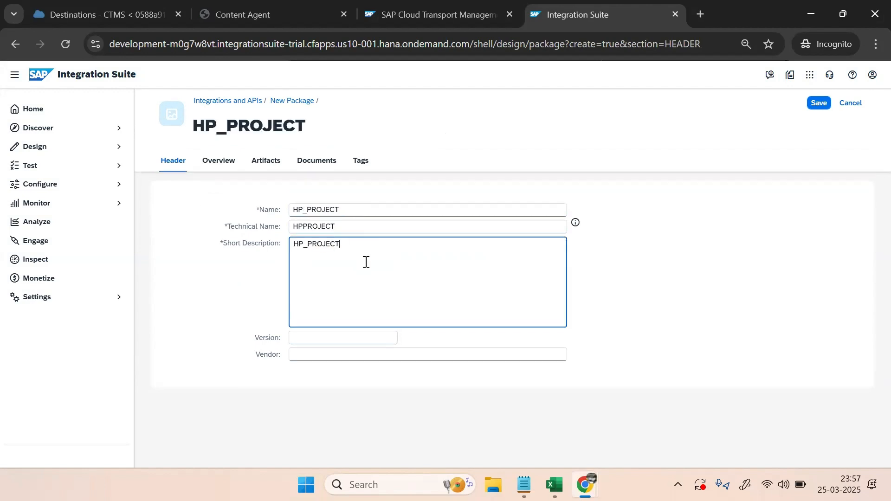
Set version 1.0.0 and vendor SAP, and save the package
click(320, 339)
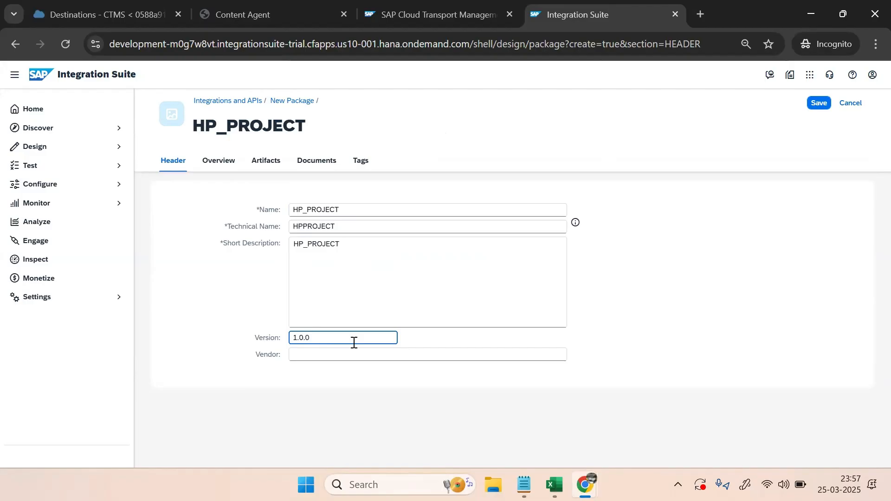
click(356, 357)
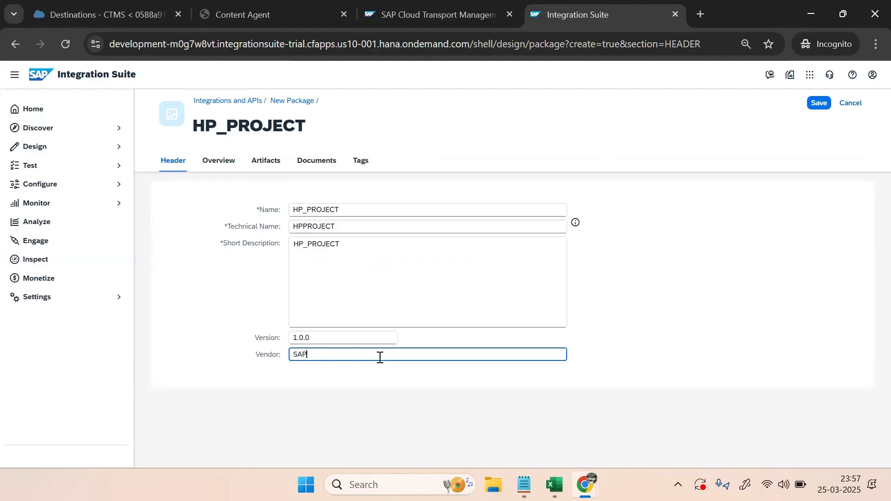
click(638, 294)
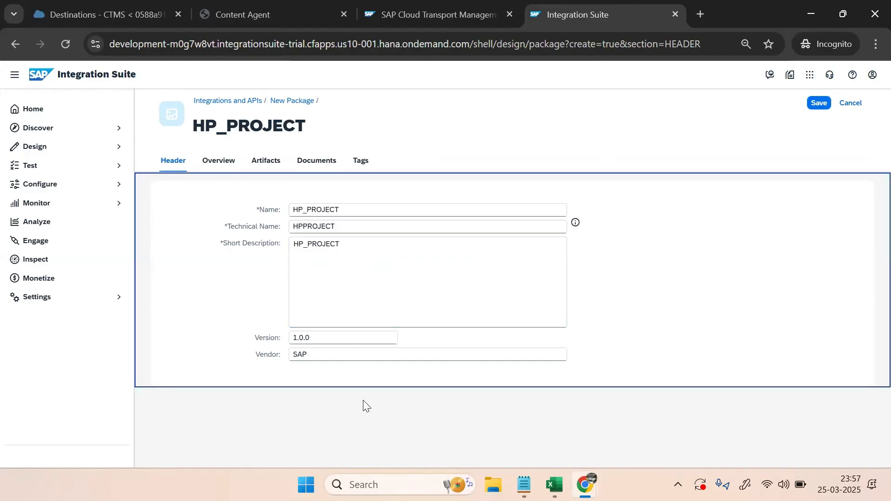
click(816, 103)
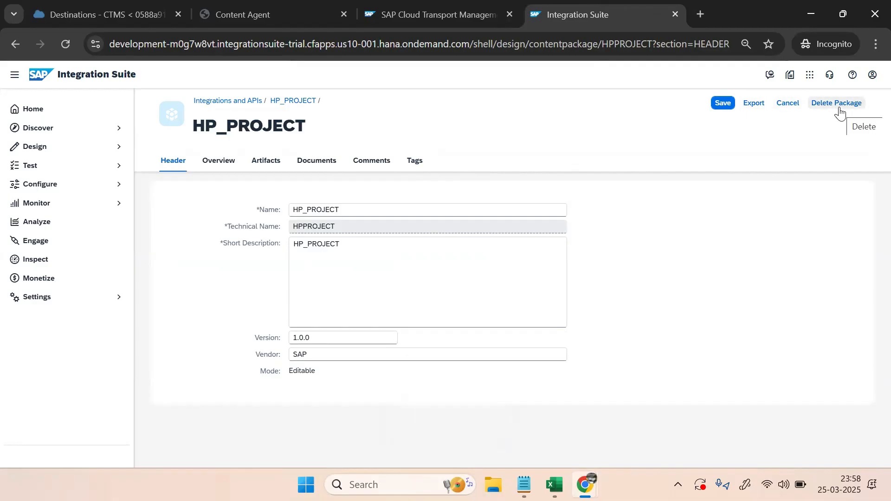
Add integration flow SALES_IFLOW with description SALES_IFLOW to HP_PROJECT and open it in the editor
click(267, 164)
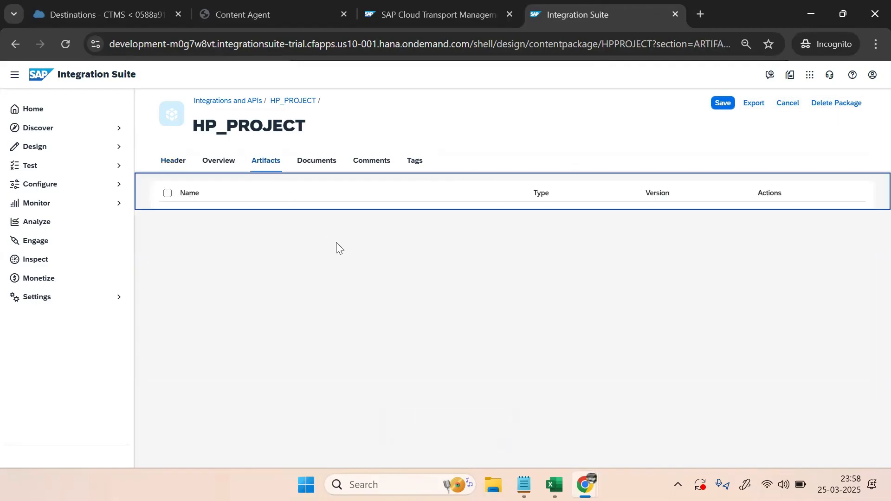
click(571, 197)
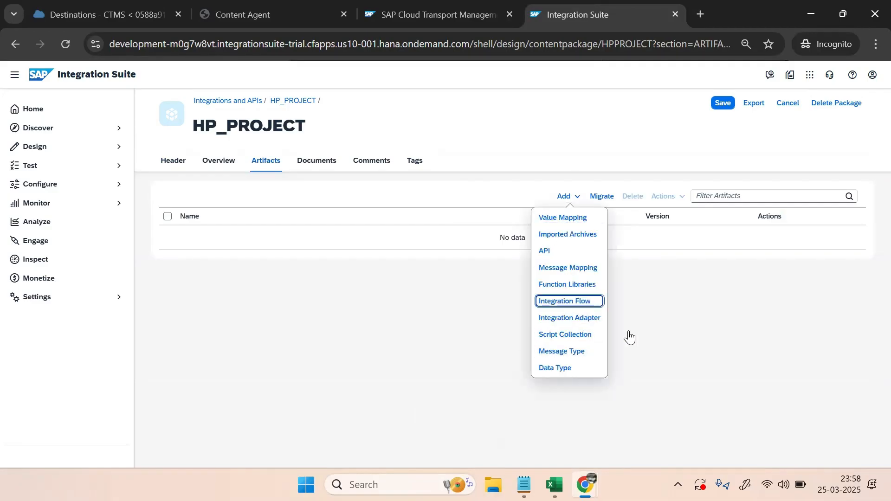
click(552, 300)
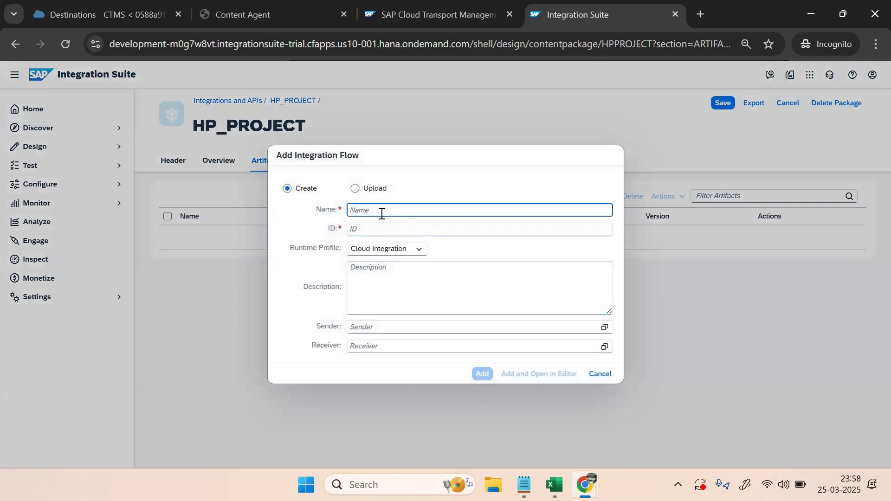
text(SALE)
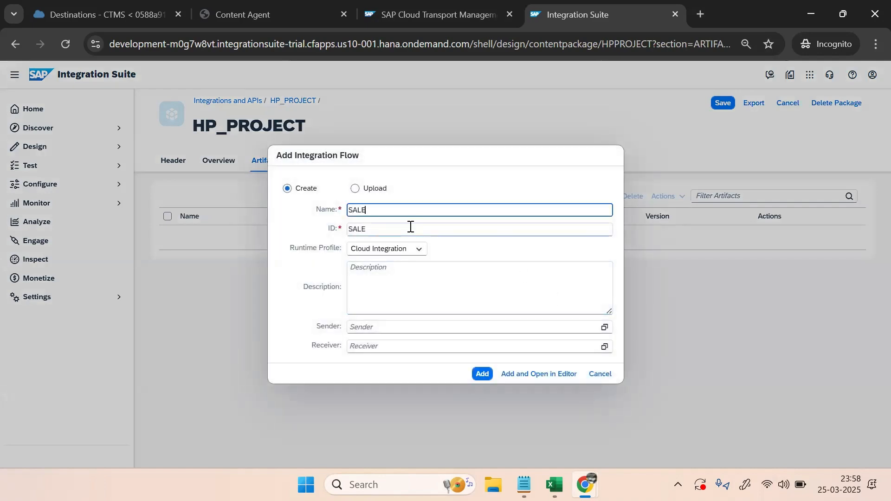
text(S_IFLOW)
click(380, 272)
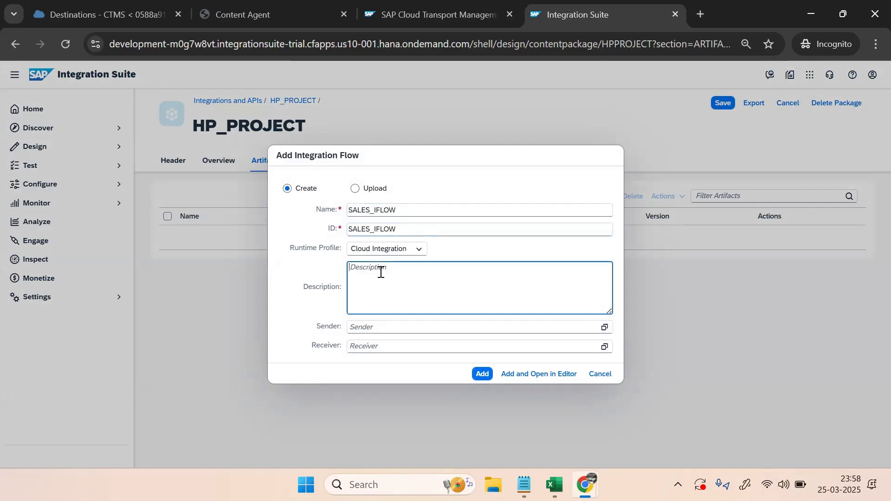
drag(350, 210, 402, 208)
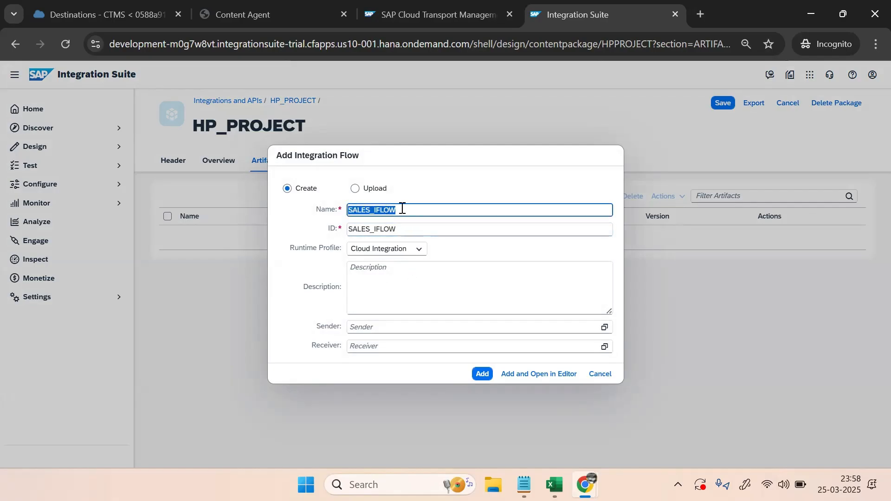
click(398, 271)
key(ctrl+v)
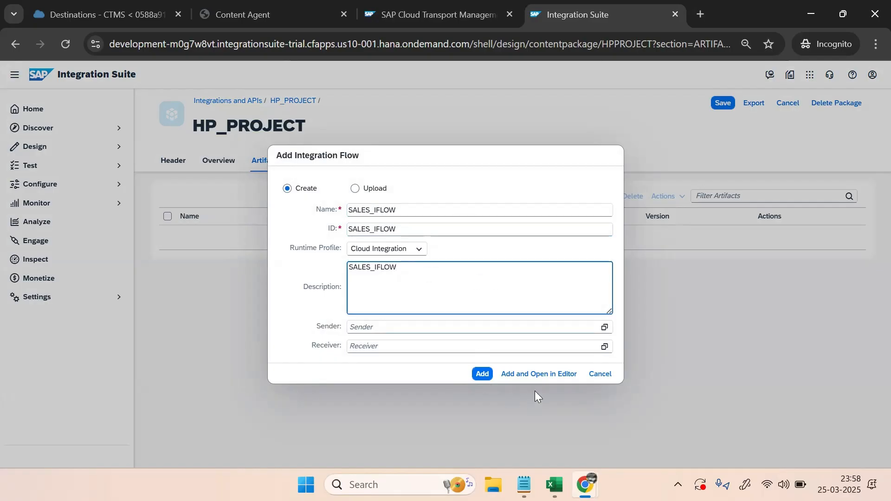
click(536, 377)
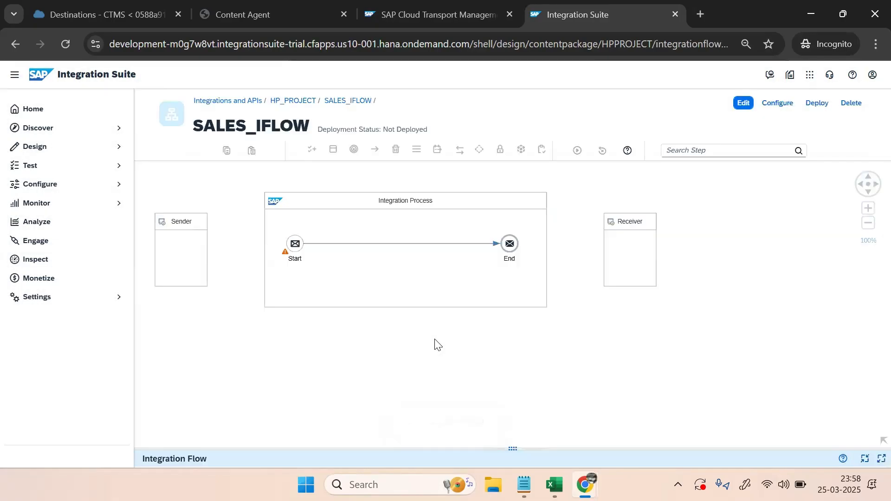
Enter edit mode and connect the Sender to Start with an HTTPS adapter
click(187, 255)
click(743, 103)
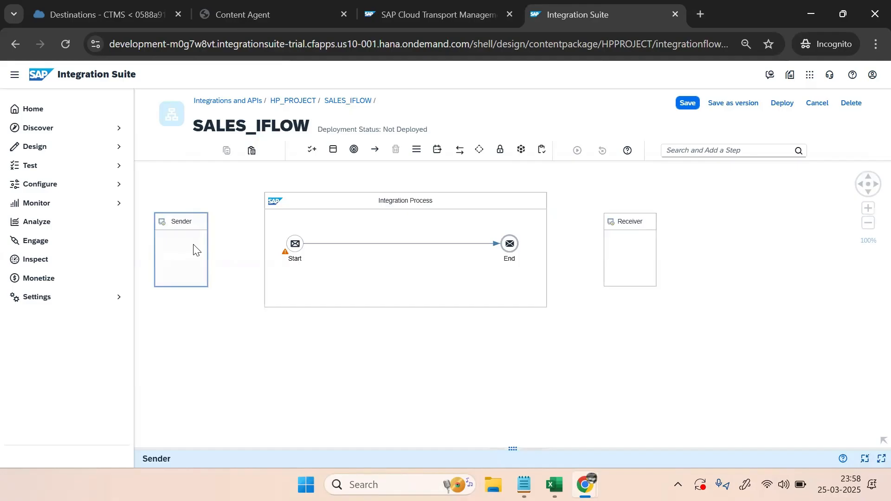
click(230, 290)
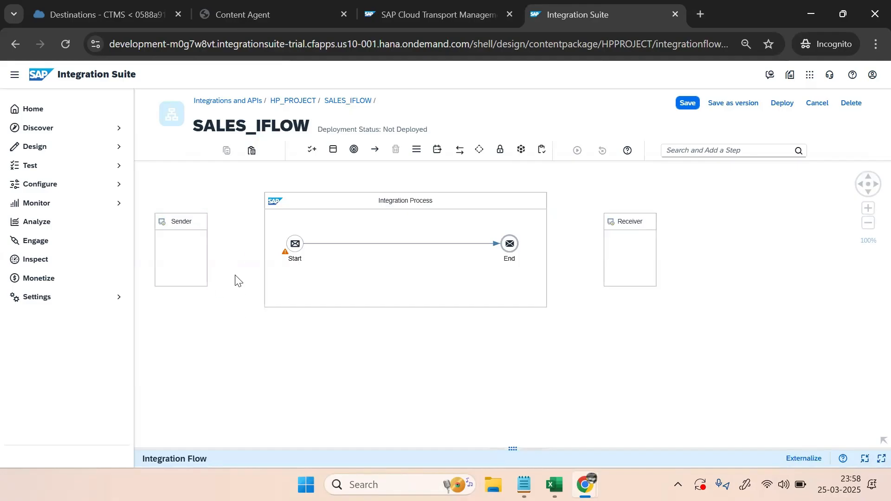
click(206, 256)
drag(219, 247, 295, 251)
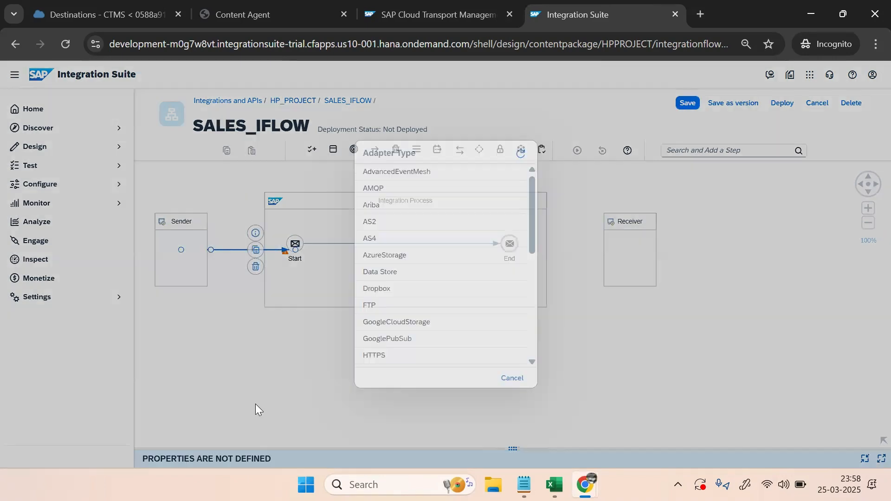
click(371, 356)
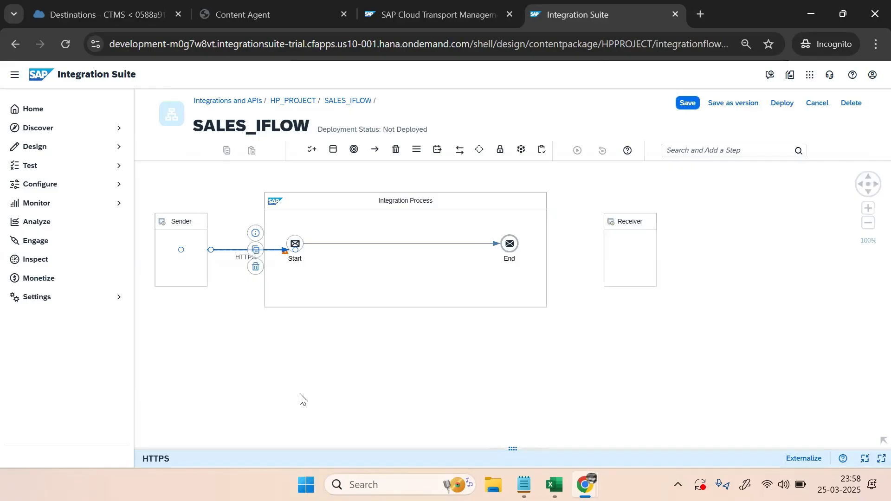
Set the HTTPS adapter address to /sales_iflow and turn off CSRF protection
drag(324, 450, 344, 330)
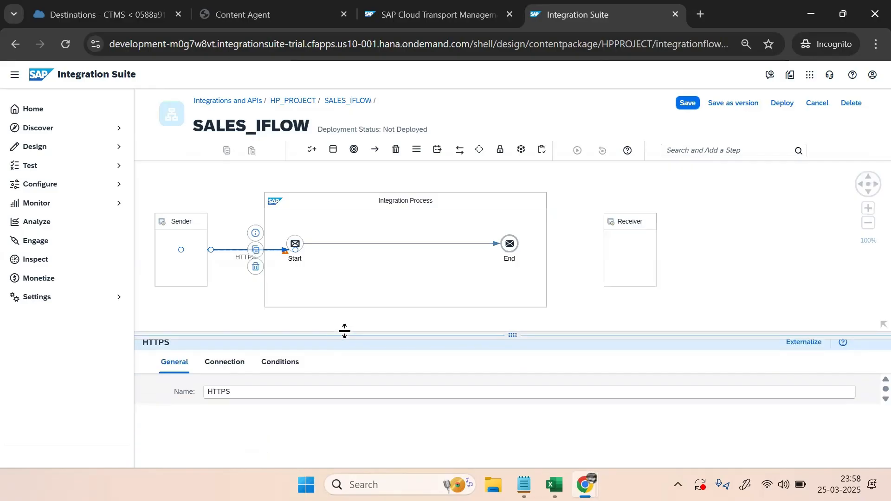
click(224, 361)
click(320, 414)
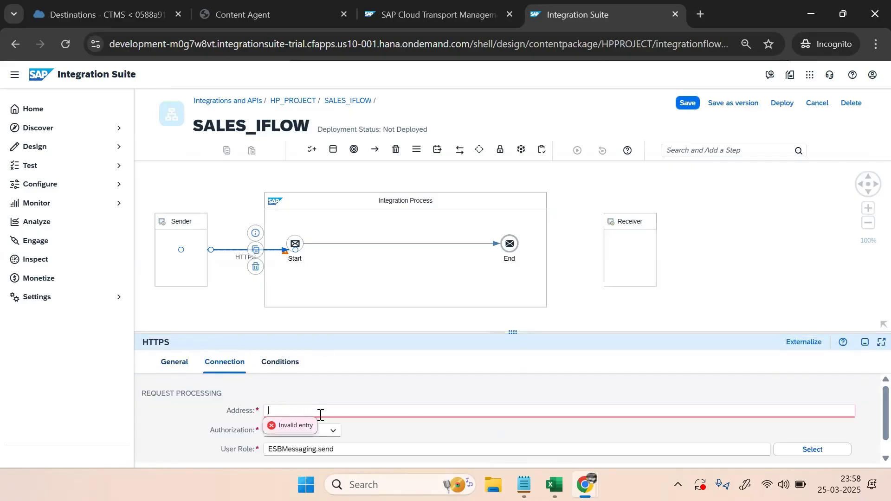
key(Caps_Lock)
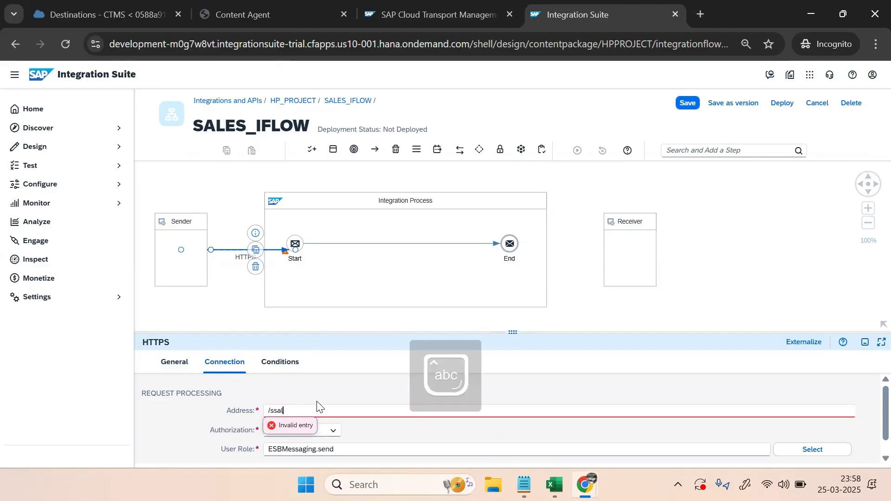
text(sales_iflow)
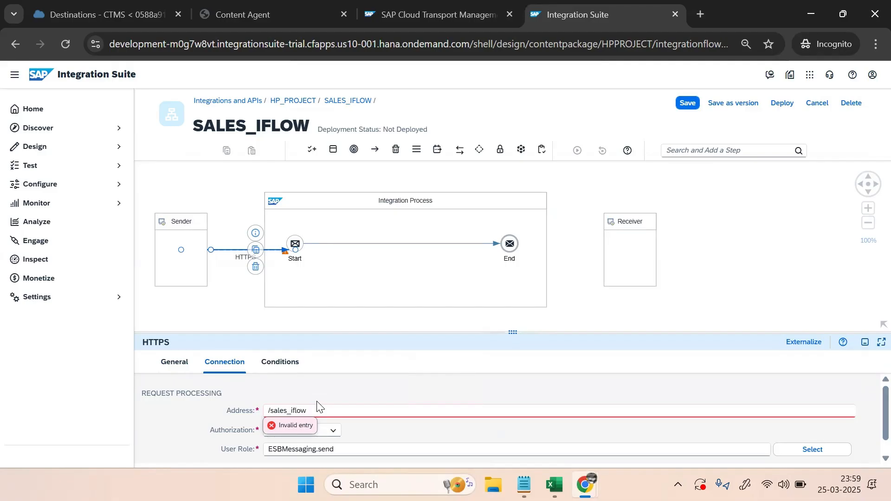
click(432, 438)
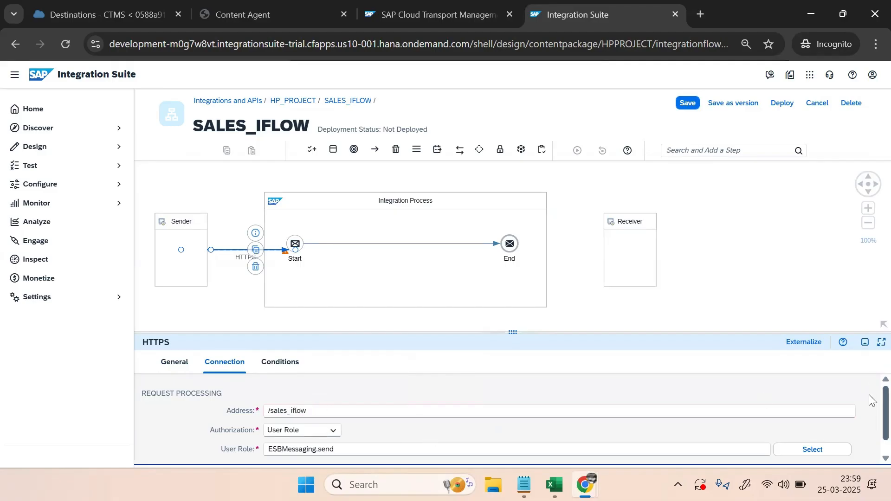
scroll(871, 400, down, 1)
click(267, 451)
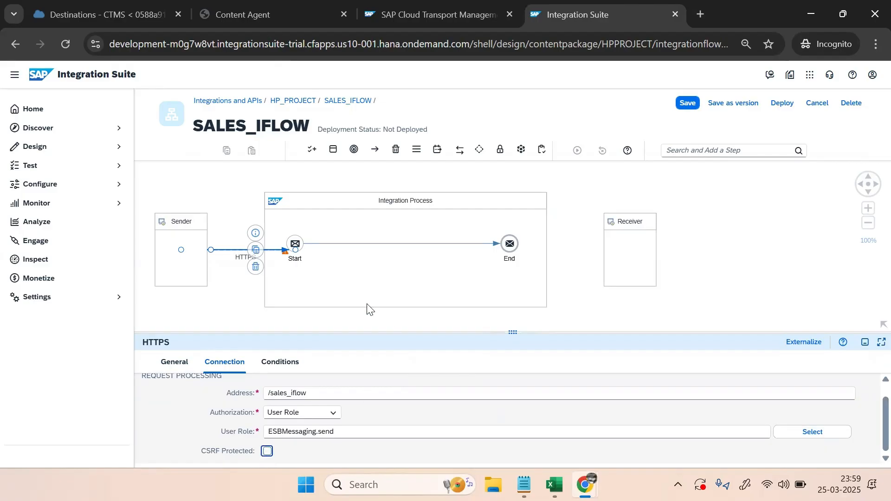
click(389, 289)
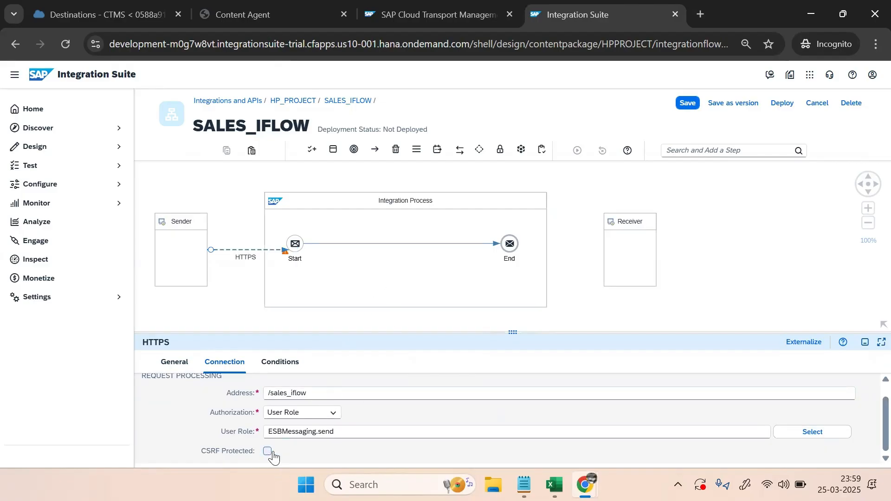
click(392, 243)
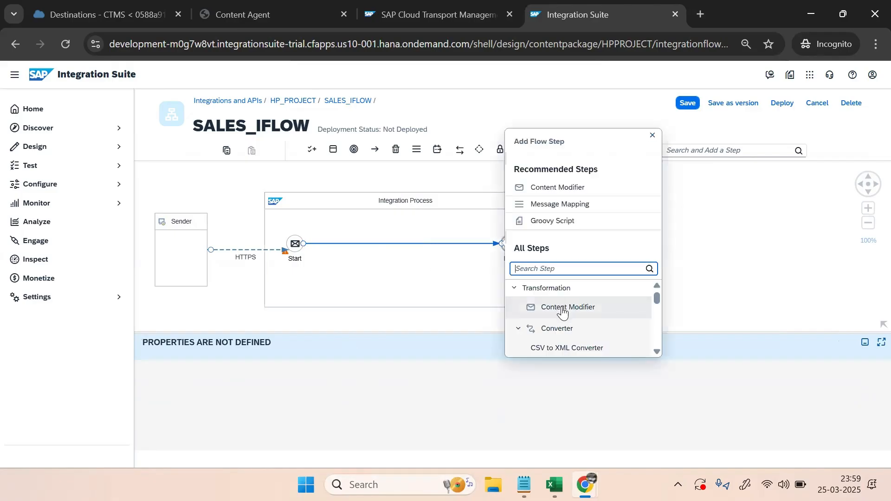
Insert a Content Modifier with an Expression message body and rename it 'Content Modifier DATA1'
click(548, 308)
click(385, 362)
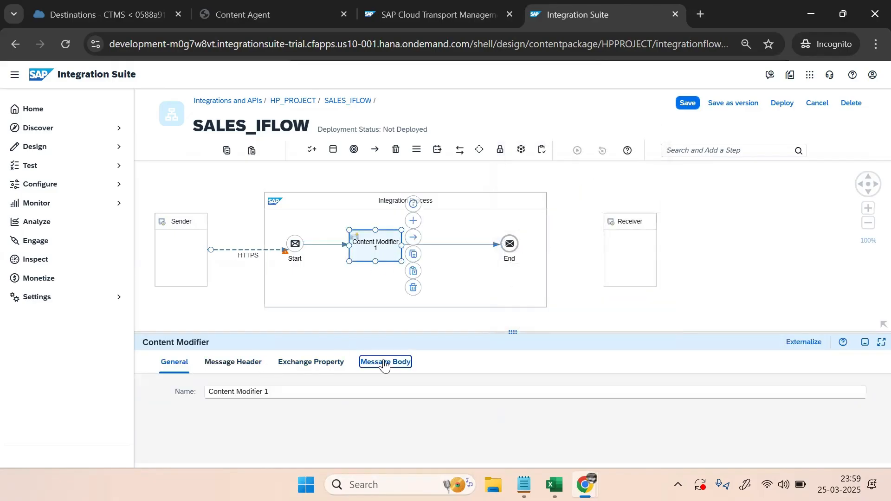
click(292, 393)
click(295, 424)
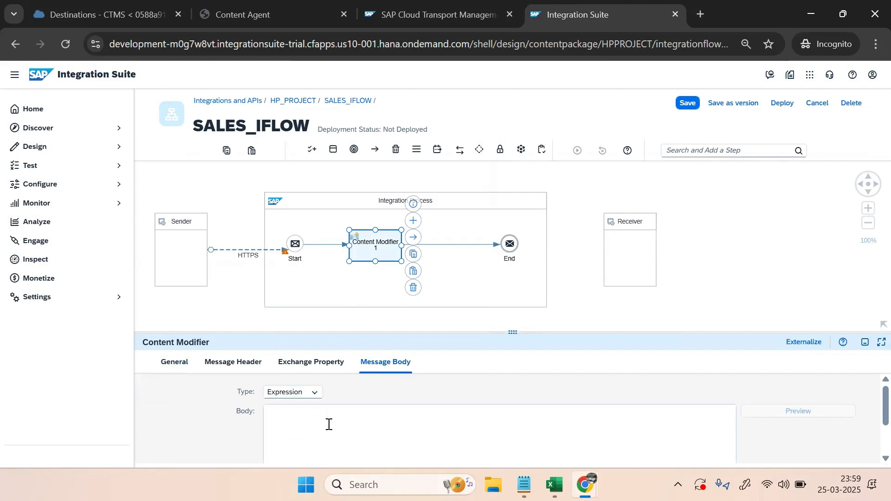
key(Caps_Lock)
click(174, 362)
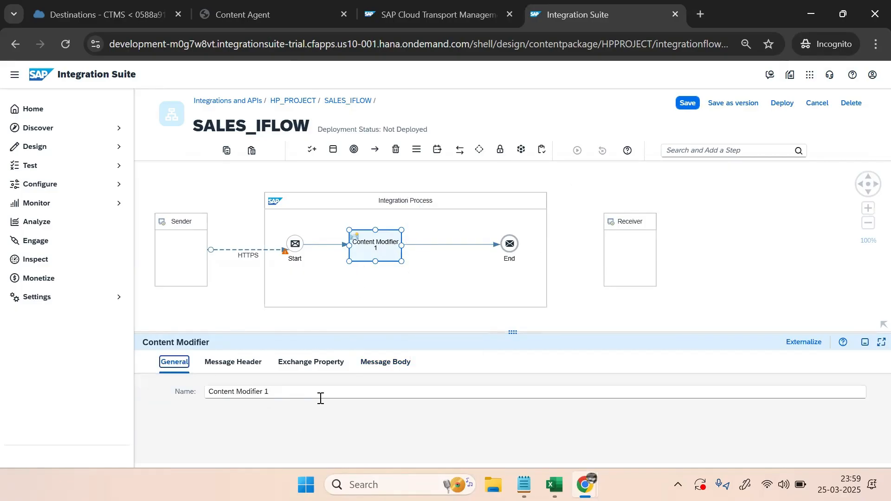
key(Tab)
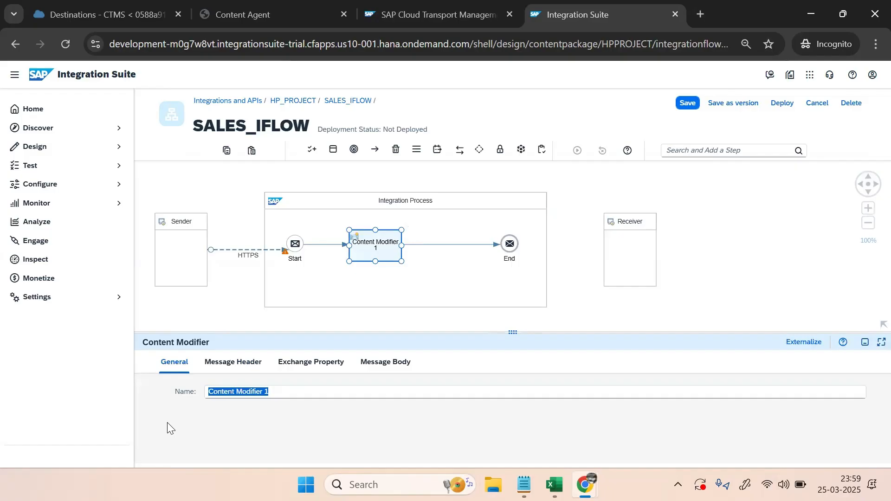
click(307, 398)
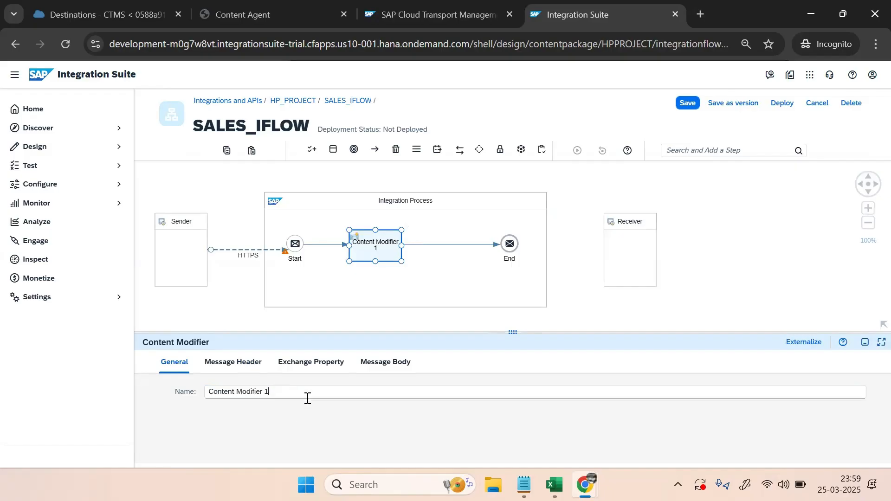
key(BackSpace)
key(BackSpace)
text(DATA1)
Select the Integration Process, save SALES_IFLOW, and choose Save as version
click(409, 291)
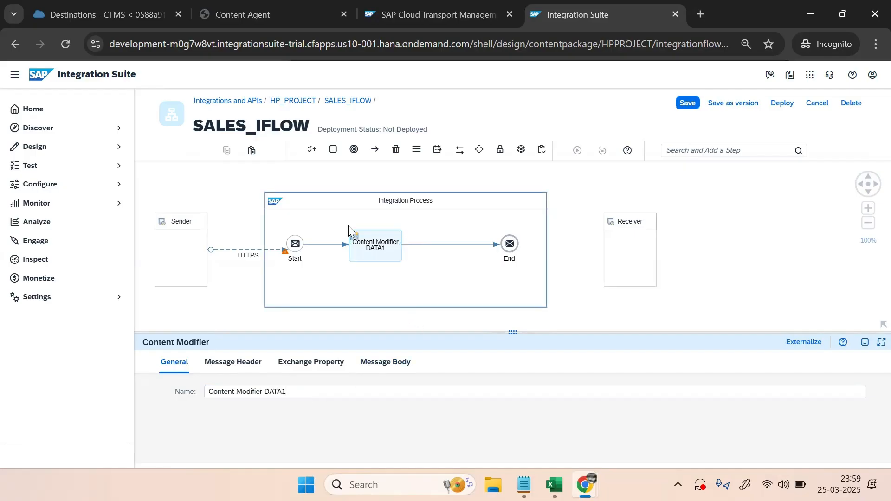
click(368, 249)
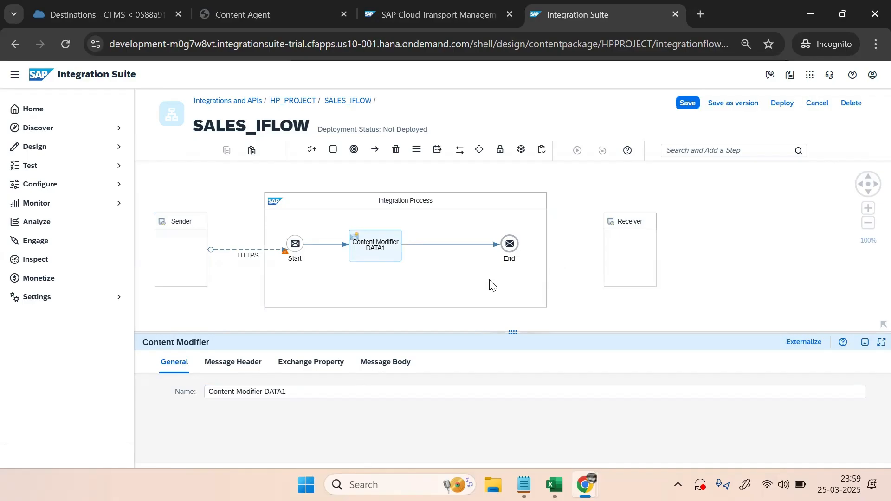
click(284, 273)
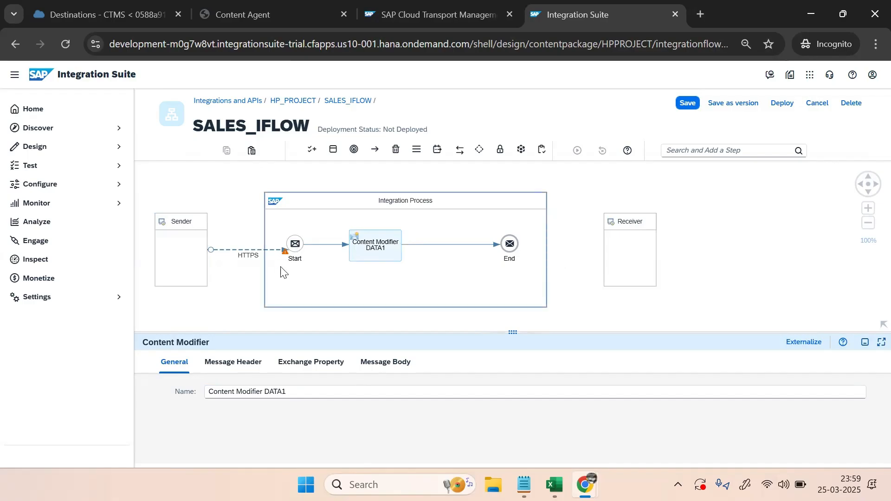
click(687, 103)
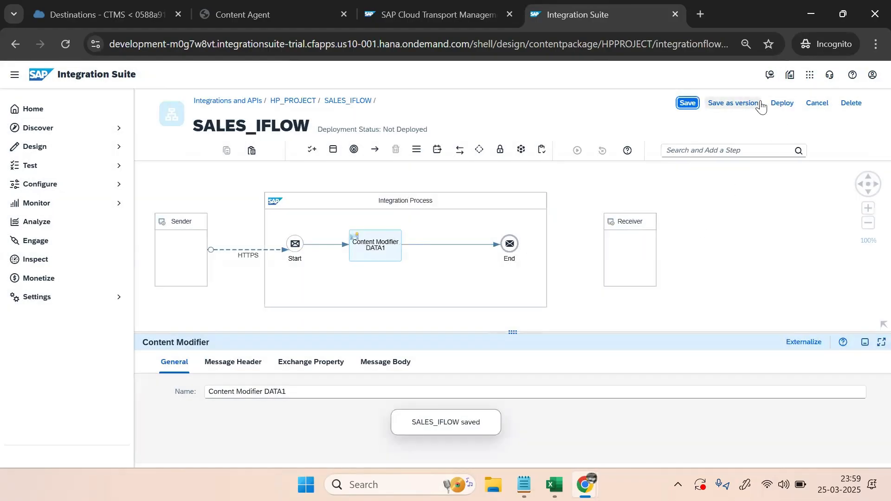
click(760, 103)
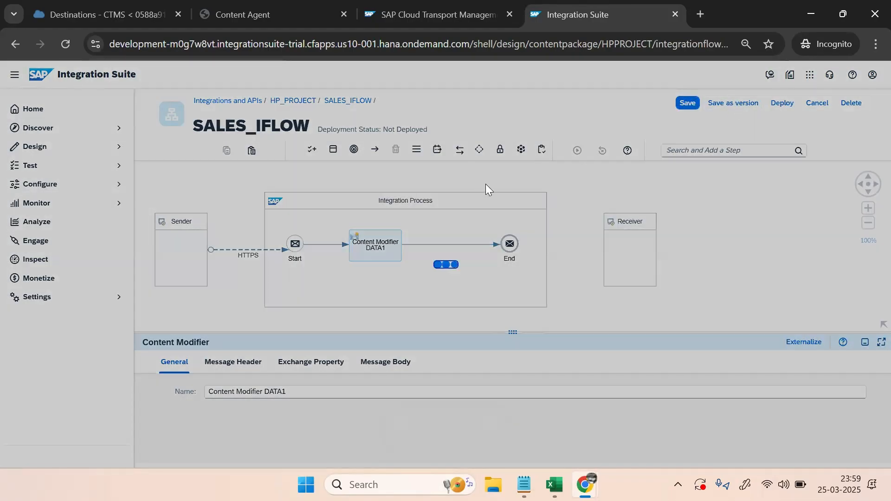
Enter the version comment 'Initial Iflow', save version 1.0.1, and return the flow to edit mode
click(355, 265)
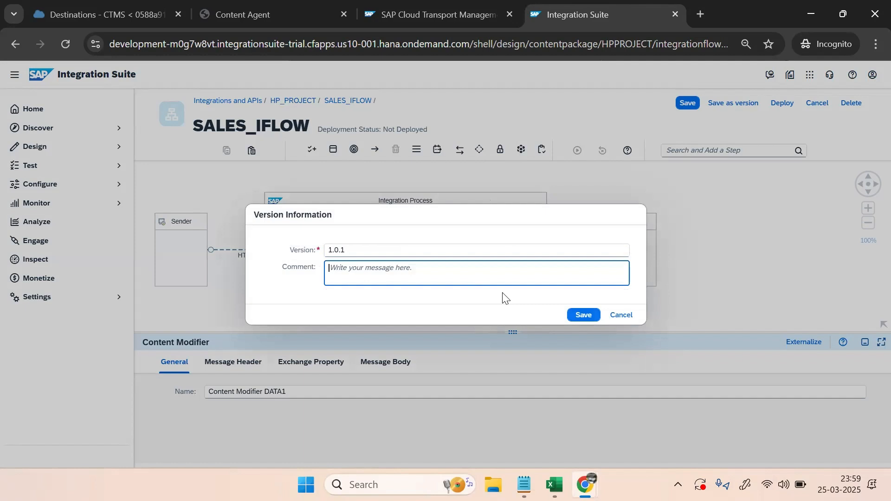
text(iNIT)
key(BackSpace)
key(BackSpace)
key(BackSpace)
key(BackSpace)
key(Caps_Lock)
text(Initia)
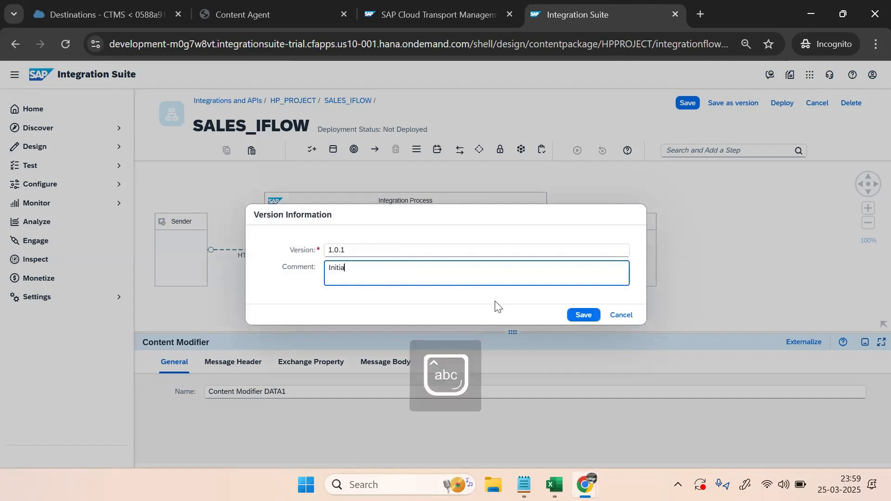
text(l Iflow)
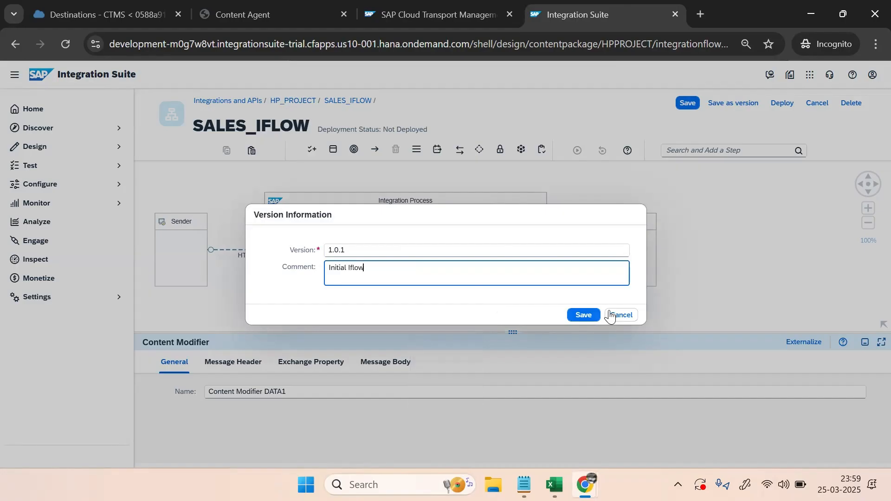
click(588, 315)
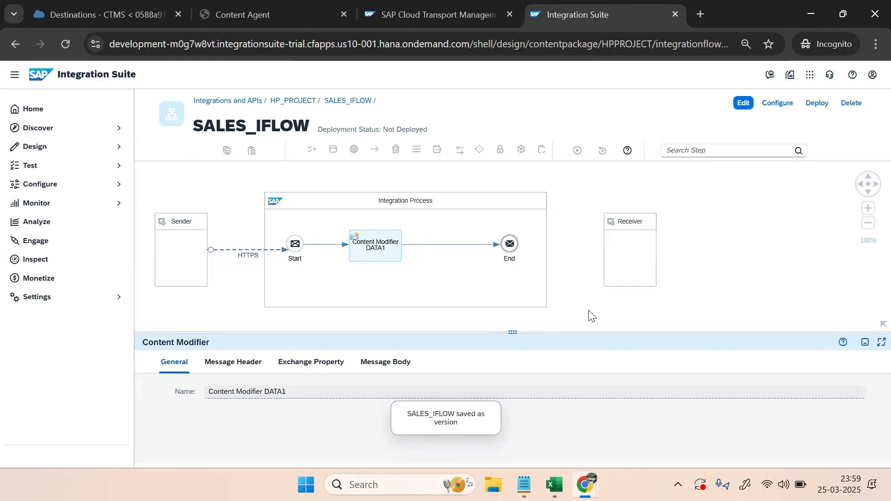
click(743, 104)
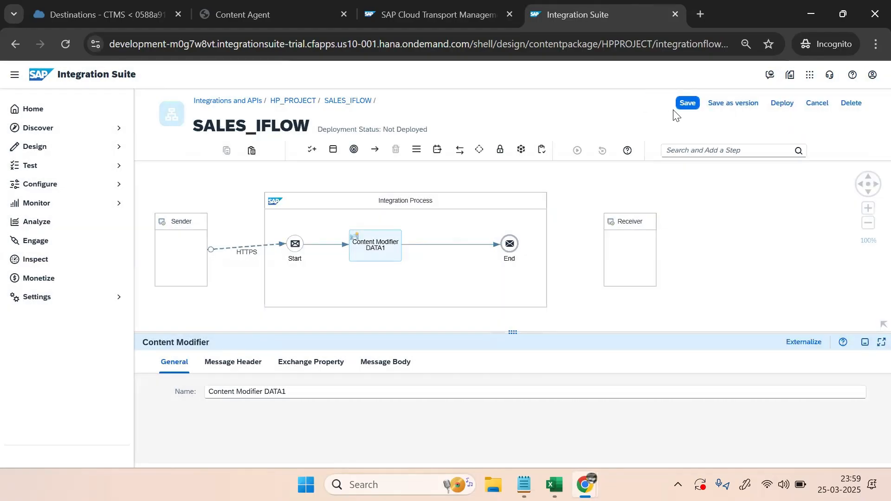
Save SALES_IFLOW and deploy it to the Cloud Integration runtime
click(687, 103)
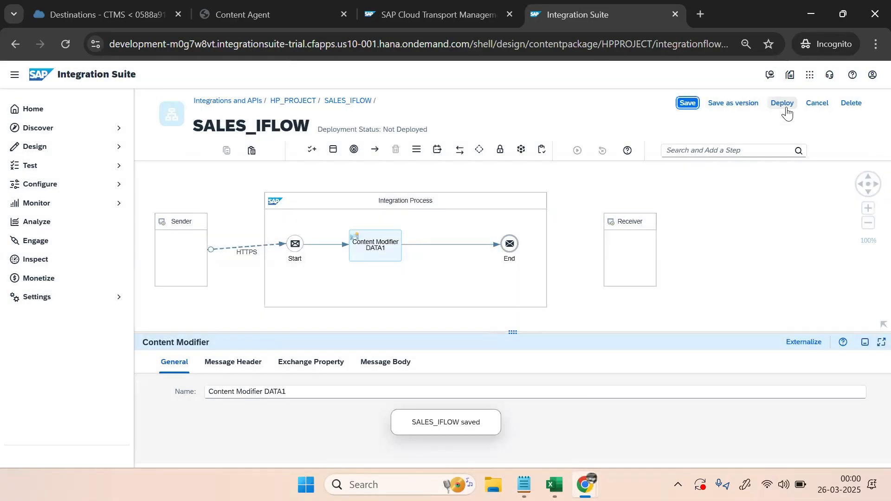
click(782, 103)
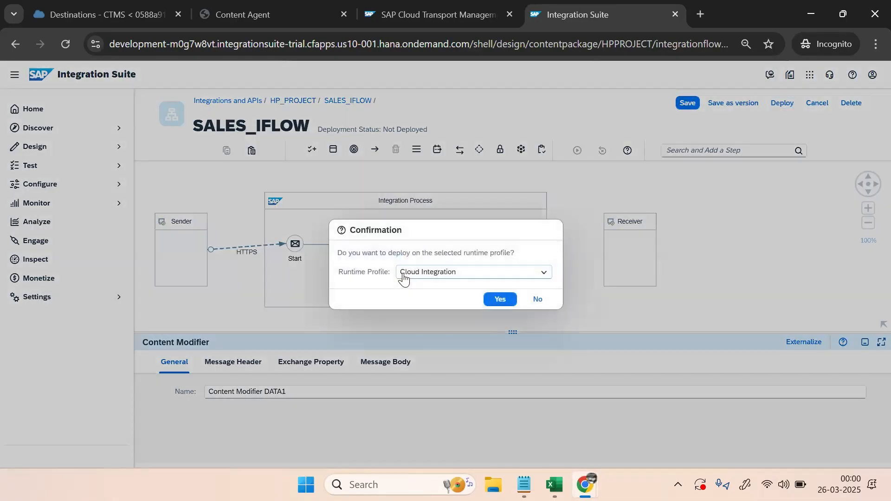
click(502, 300)
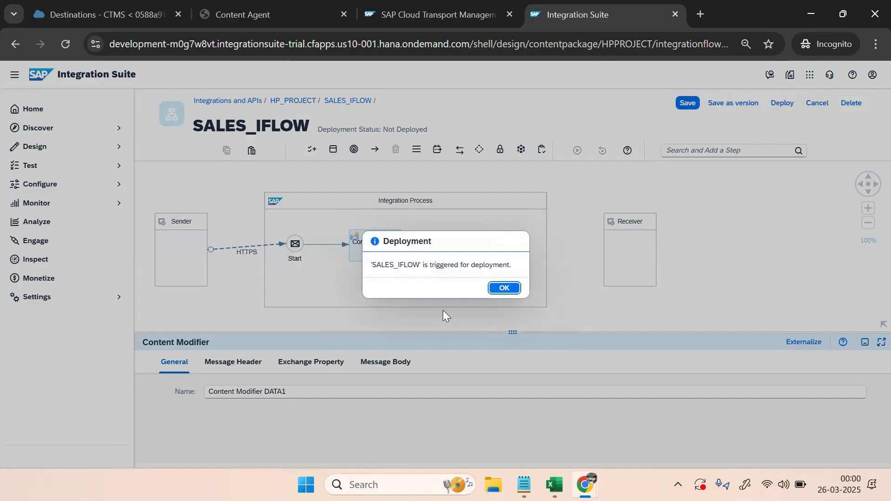
click(502, 289)
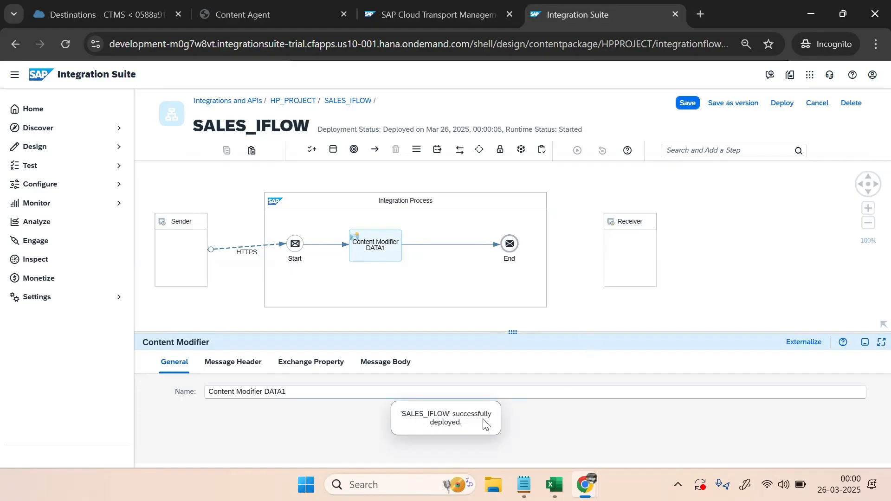
Check the flow's deployment status and open it in Manage Integration Content monitoring
click(661, 312)
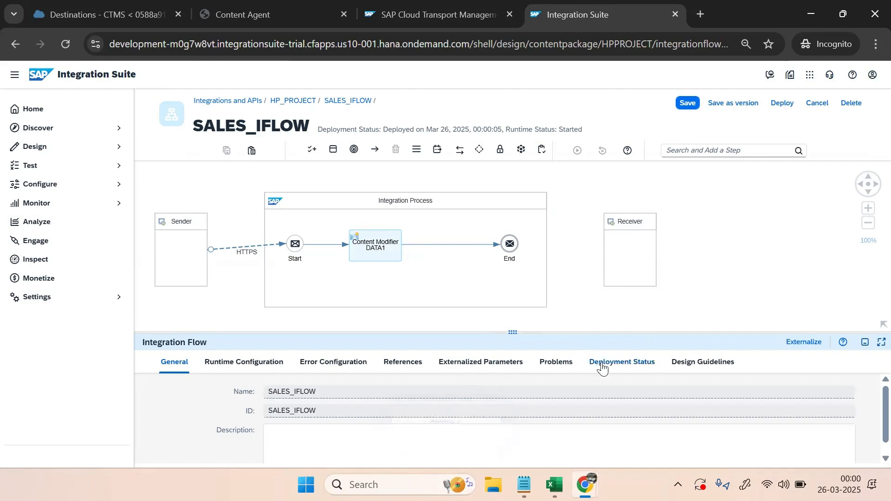
click(602, 366)
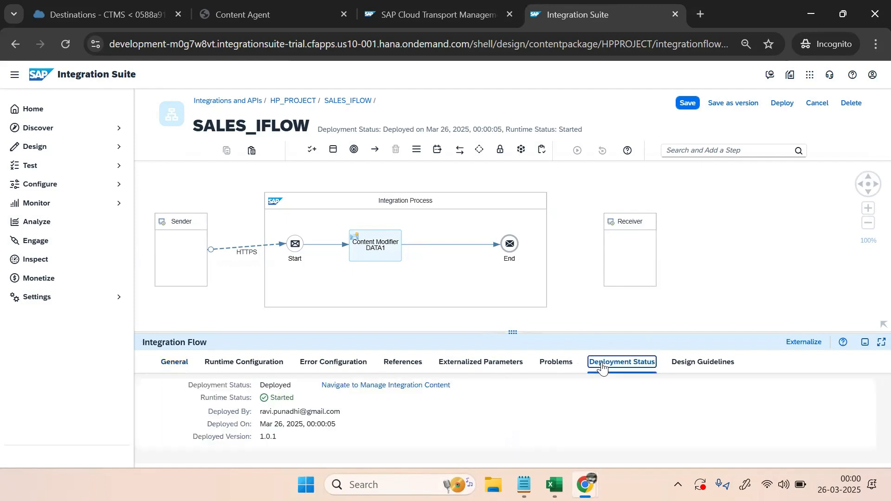
click(355, 386)
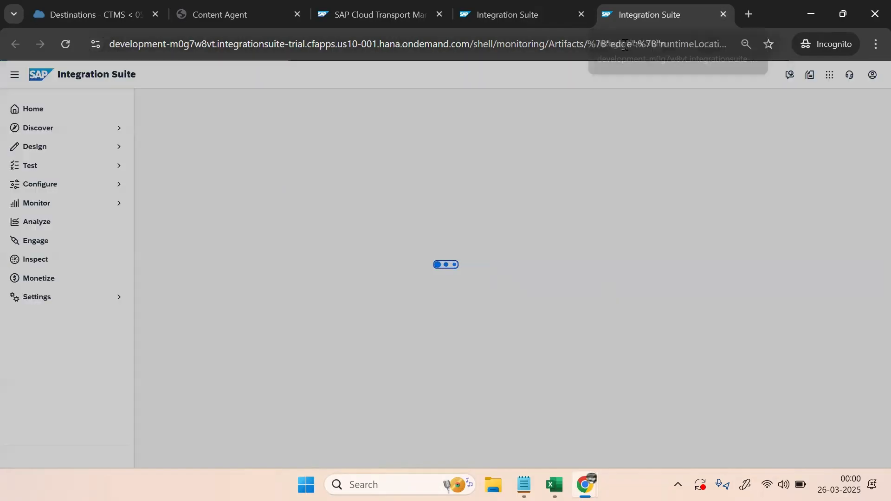
Navigate from the SALES_IFLOW editor back to the Design packages and bring up HP_PROJECT's transport dialog
click(513, 18)
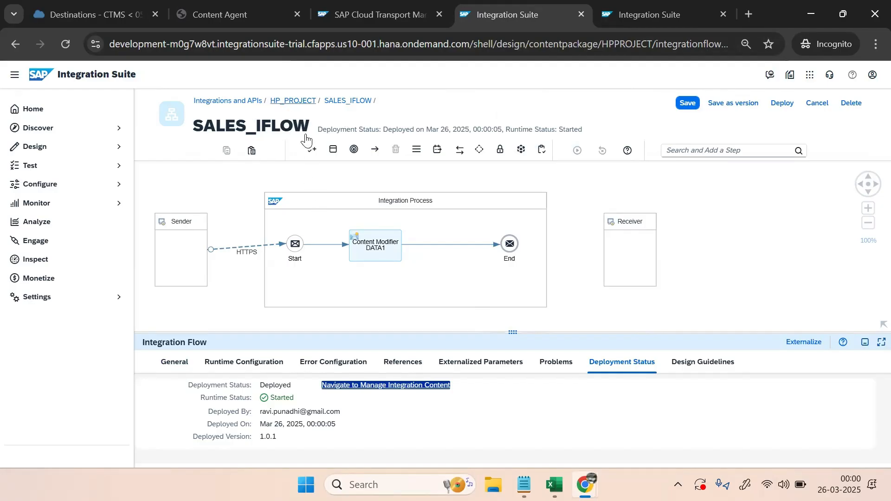
click(291, 105)
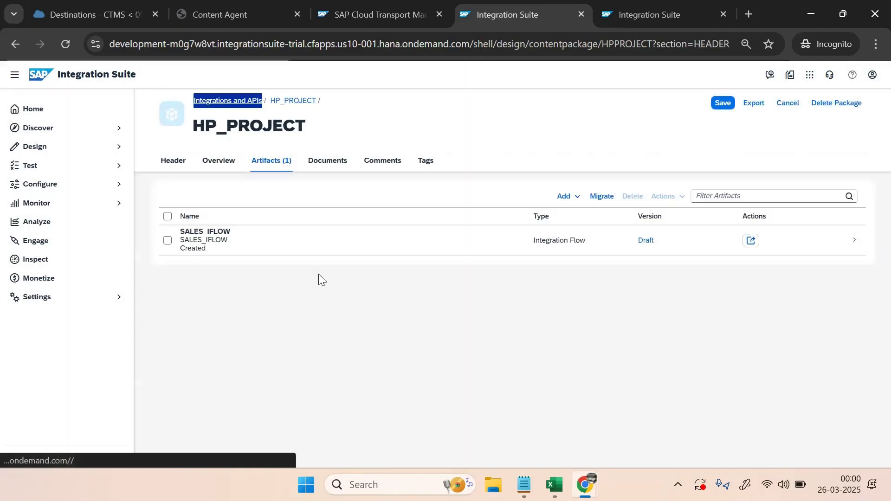
click(226, 237)
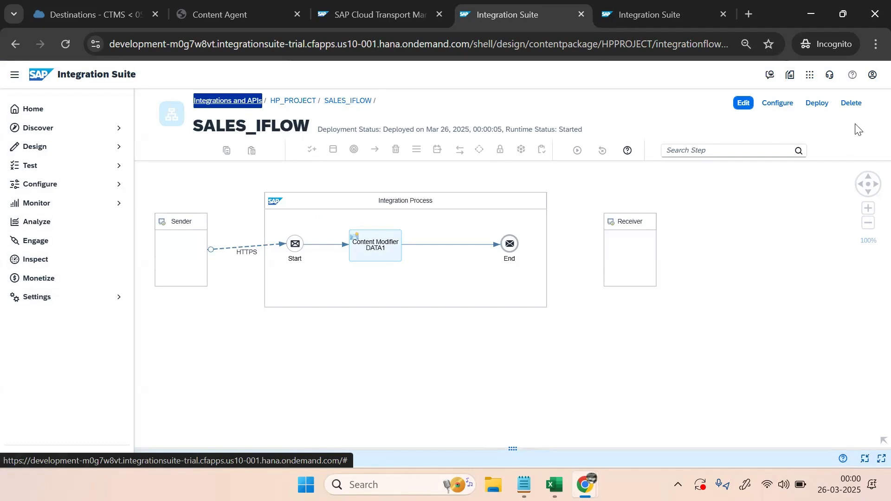
click(230, 101)
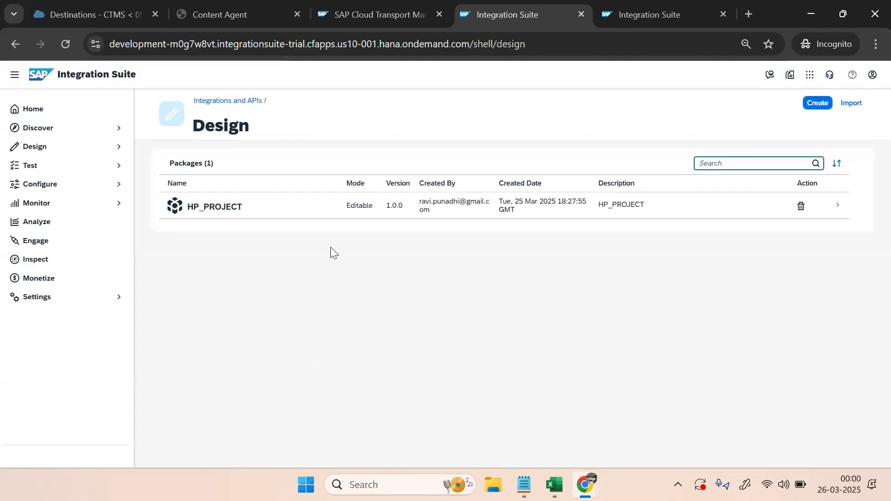
click(209, 213)
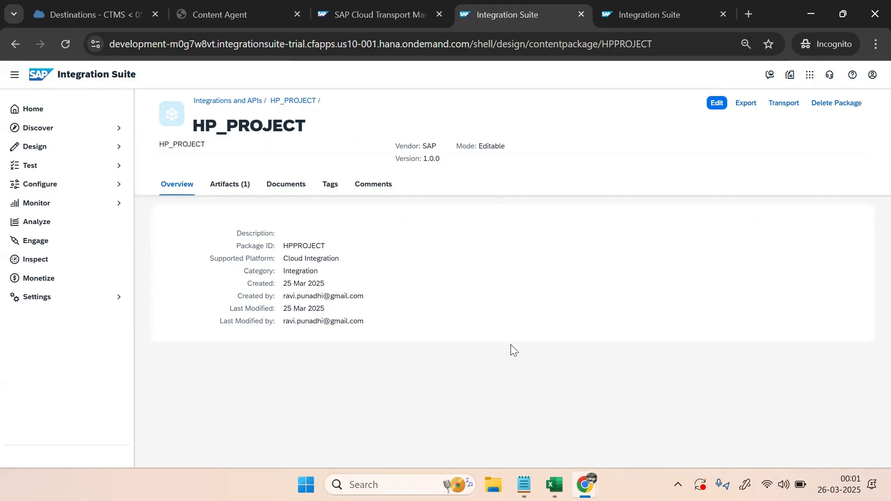
click(782, 105)
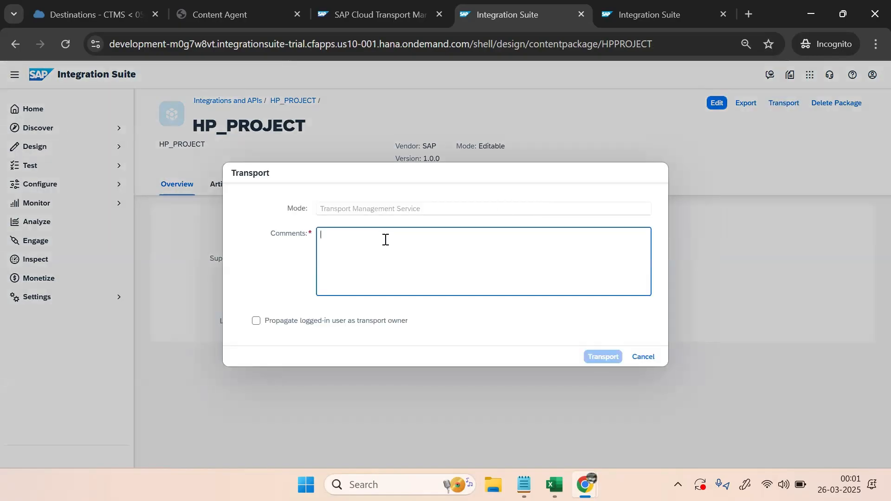
text(tra)
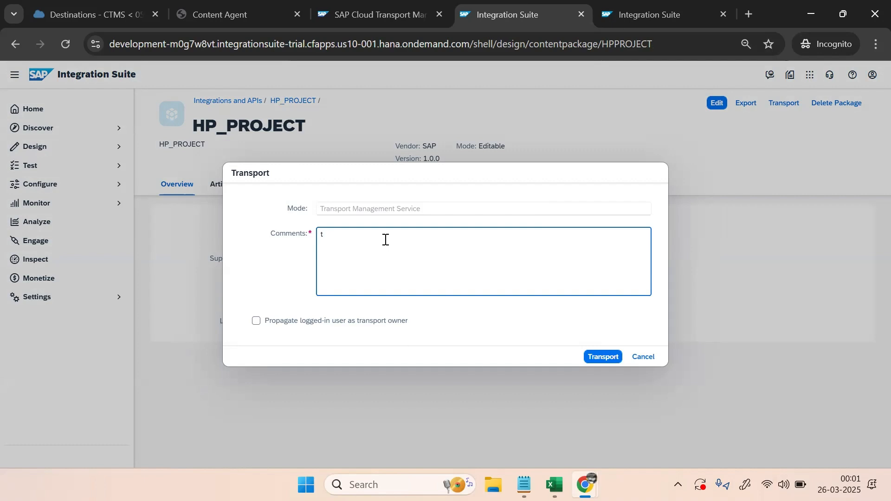
key(BackSpace)
key(Caps_Lock)
text(TRANSPORT)
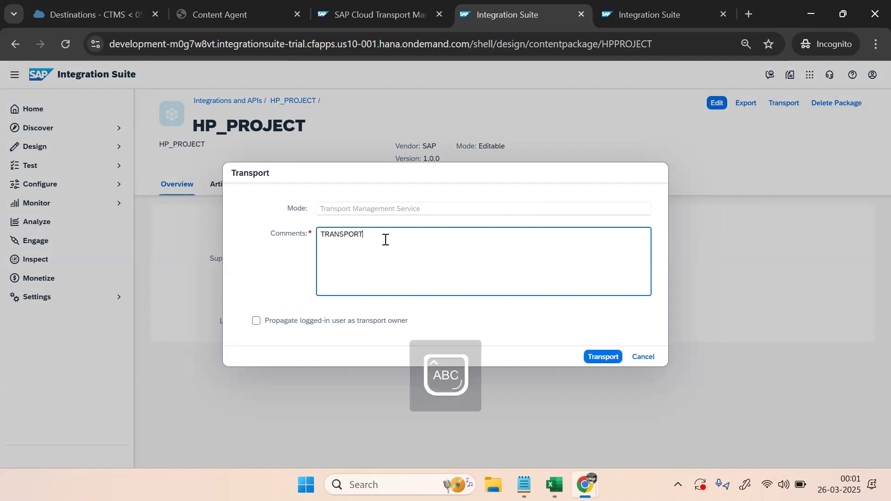
text( CHANGES FROM DEV TO QA  PART)
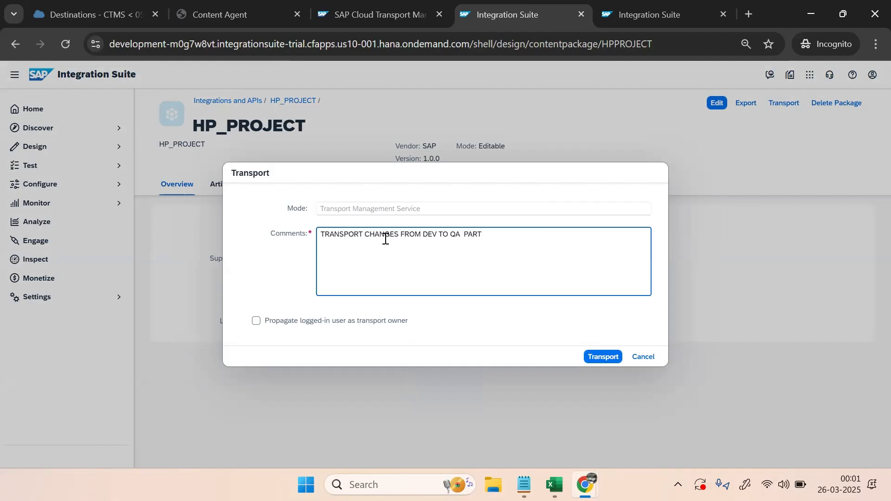
key(BackSpace)
key(BackSpace)
key(BackSpace)
key(BackSpace)
text(CHANGES1)
click(330, 320)
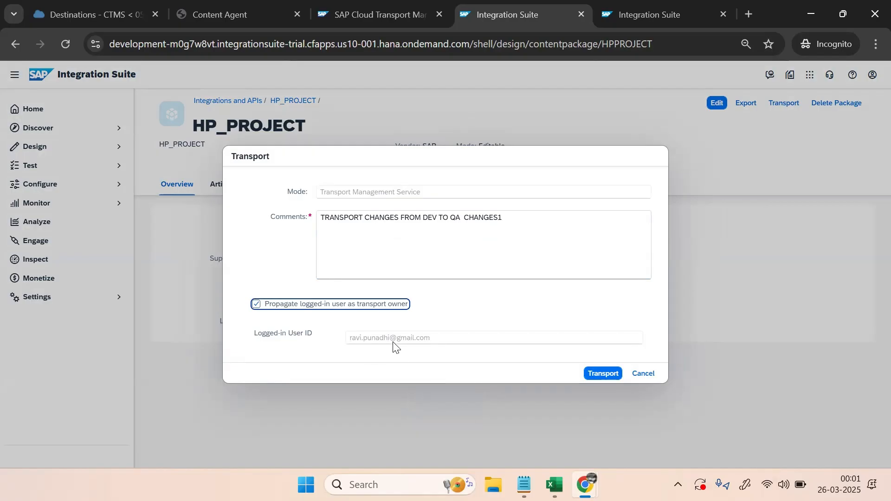
click(603, 374)
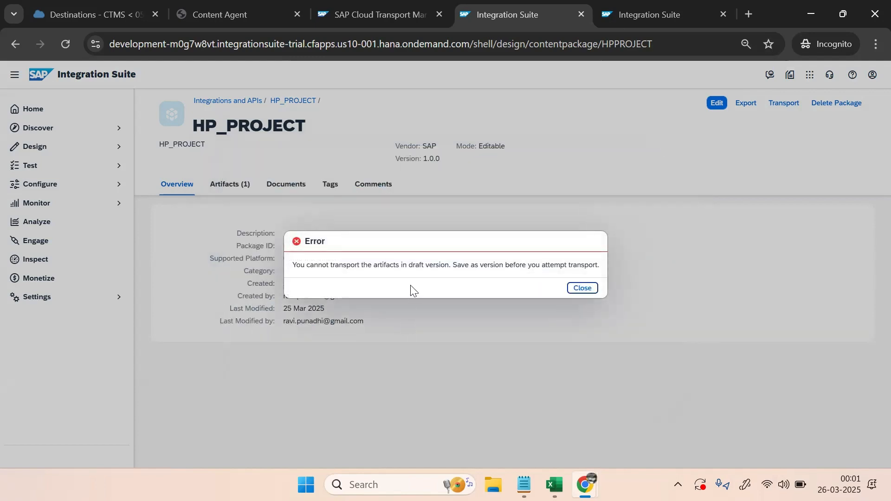
click(582, 288)
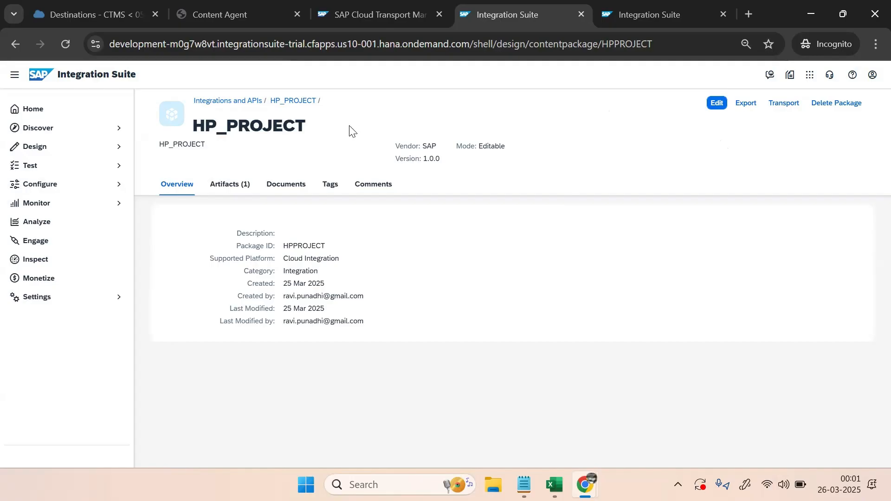
Open SALES_IFLOW from HP_PROJECT's artifacts and switch it to edit mode
click(230, 183)
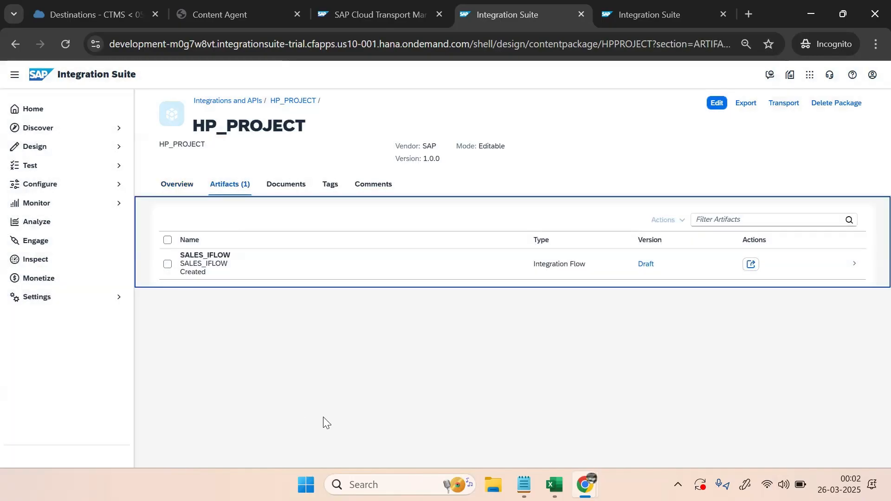
click(212, 277)
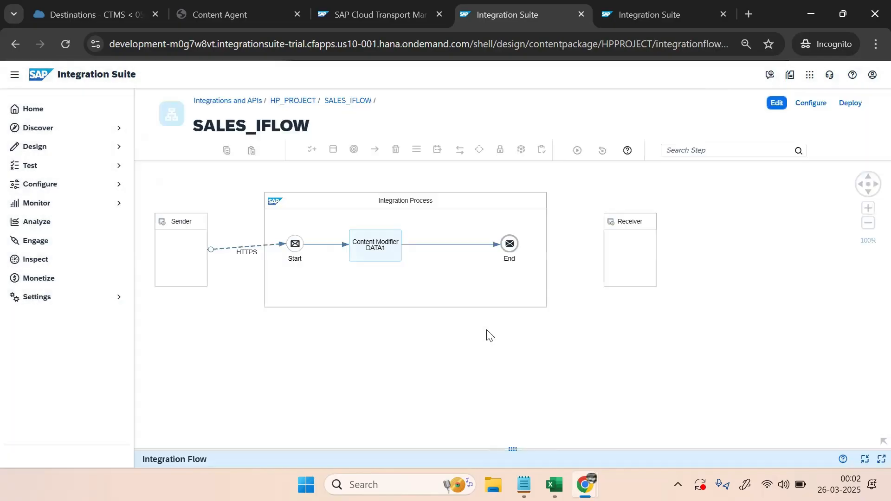
click(742, 103)
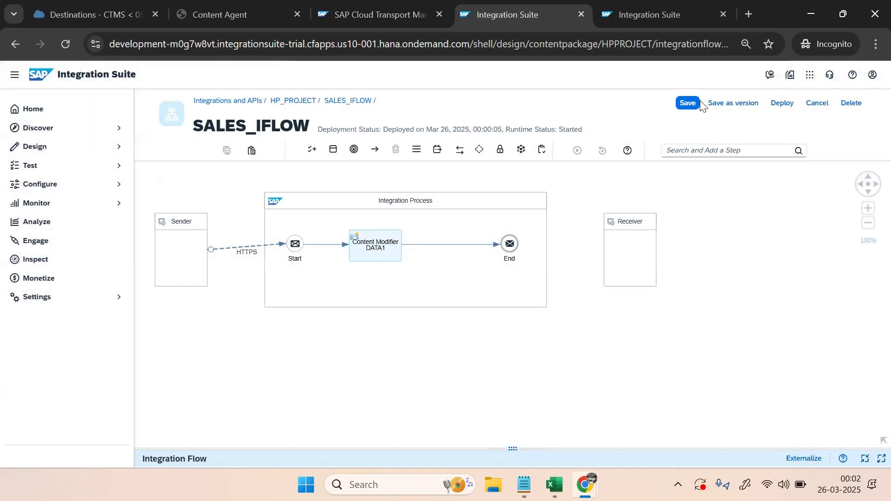
Save the flow as version 1.0.2 with comment 'Second Version' and start deploying it
click(727, 103)
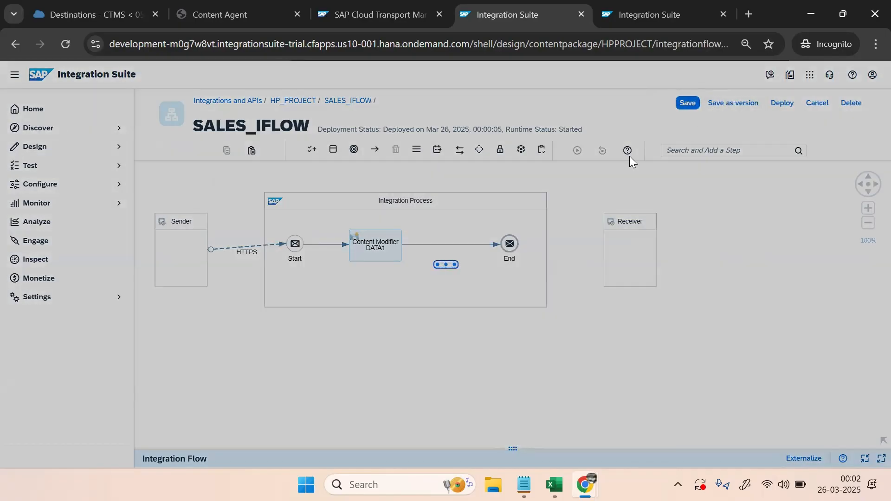
click(377, 275)
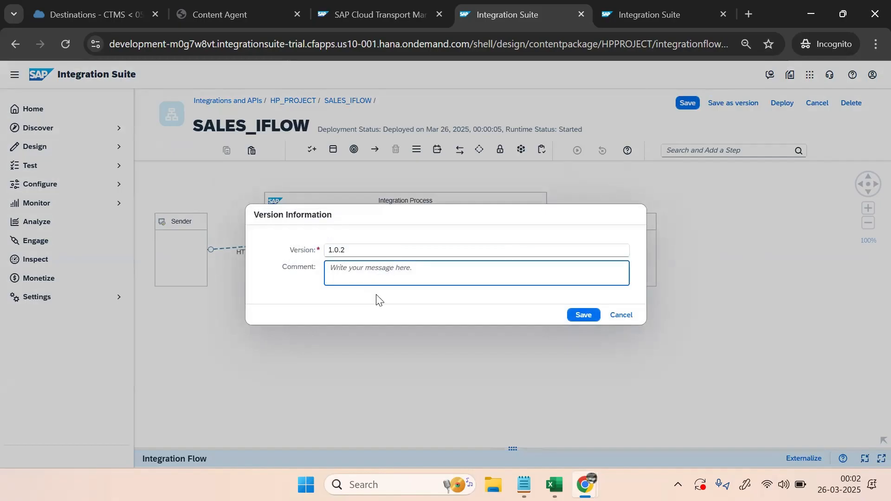
text(iNITI)
key(BackSpace)
key(BackSpace)
key(Caps_Lock)
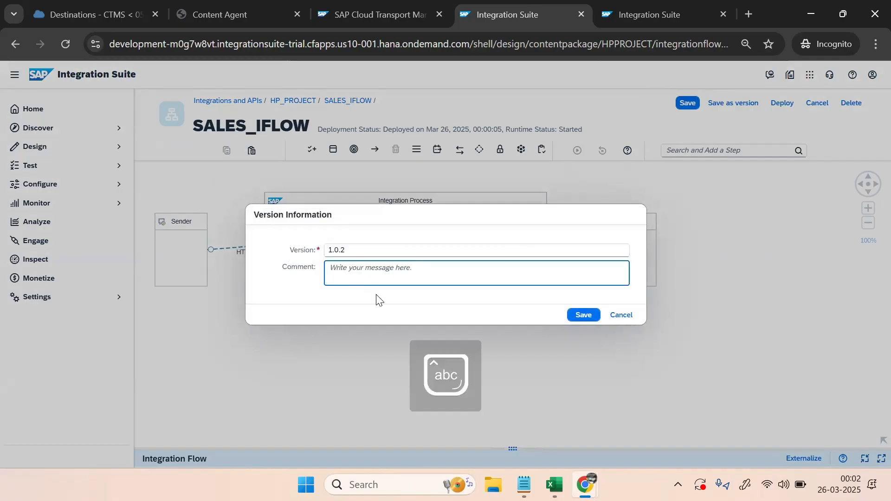
text(Second Version)
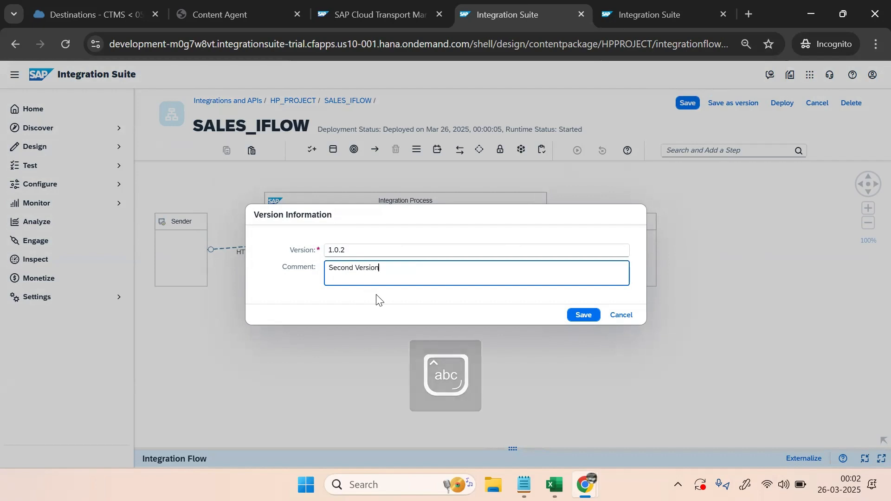
click(573, 317)
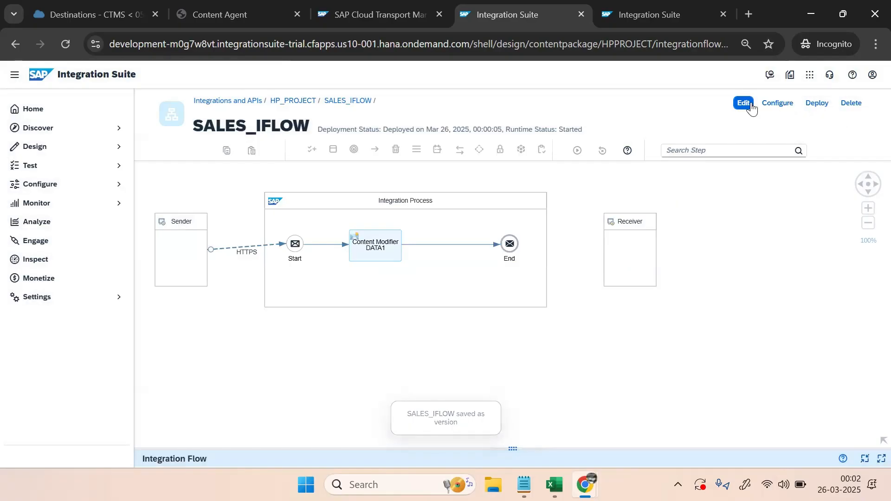
click(830, 107)
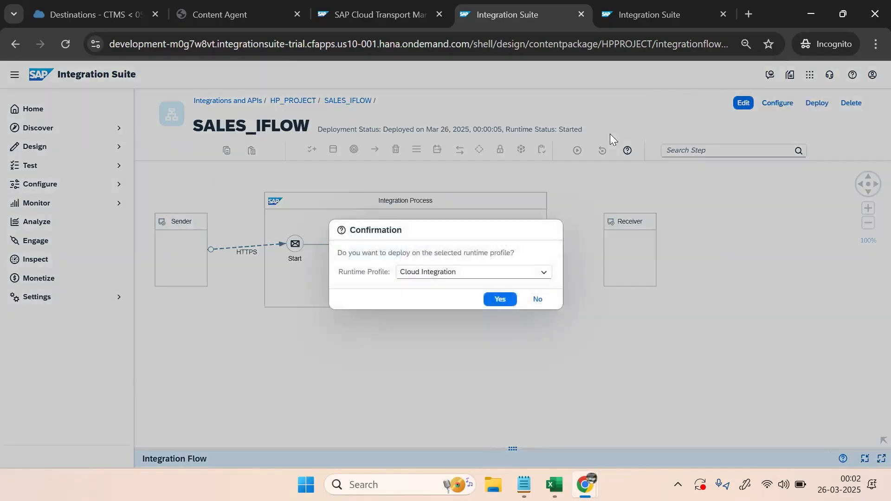
Confirm deploying SALES_IFLOW 1.0.2 to Cloud Integration and return to HP_PROJECT's artifact list
click(497, 299)
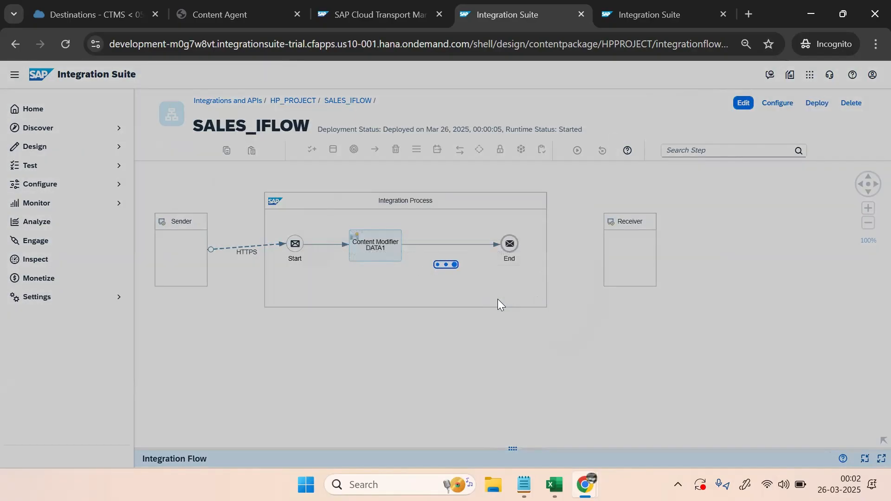
click(503, 289)
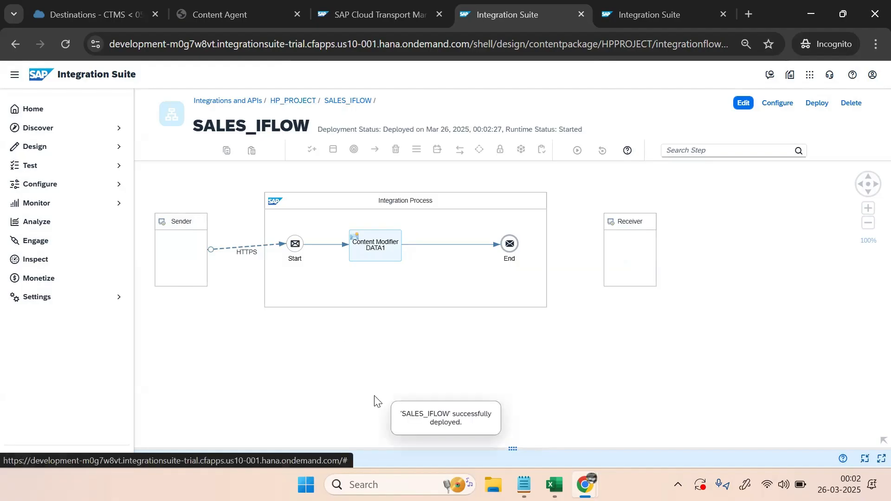
click(289, 107)
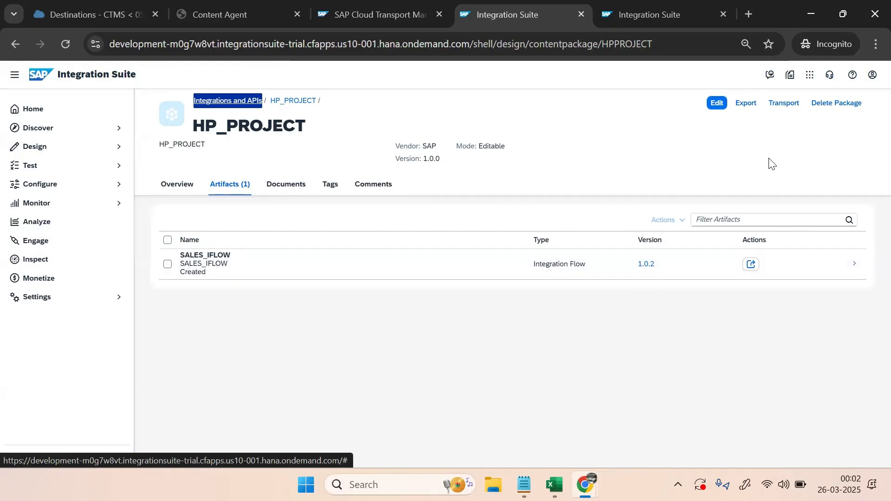
Transport SALES_IFLOW with comment 'Initial Transport Change1', owned by the logged-in user
click(168, 264)
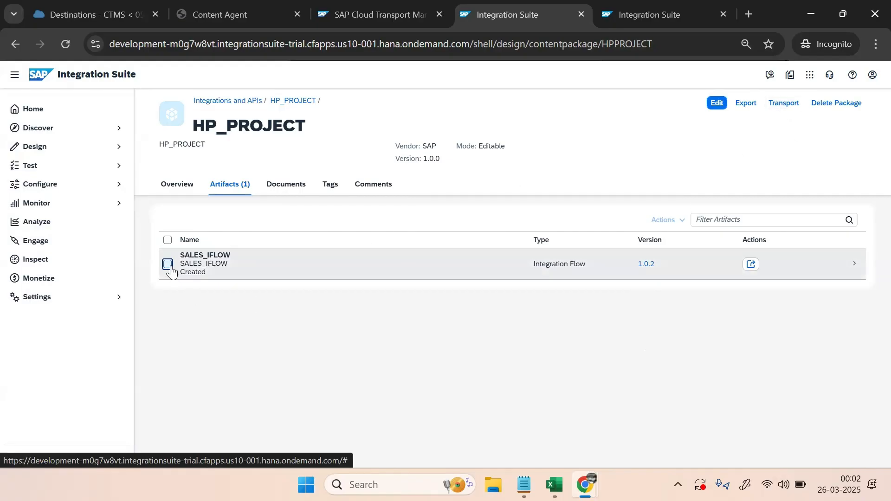
click(781, 107)
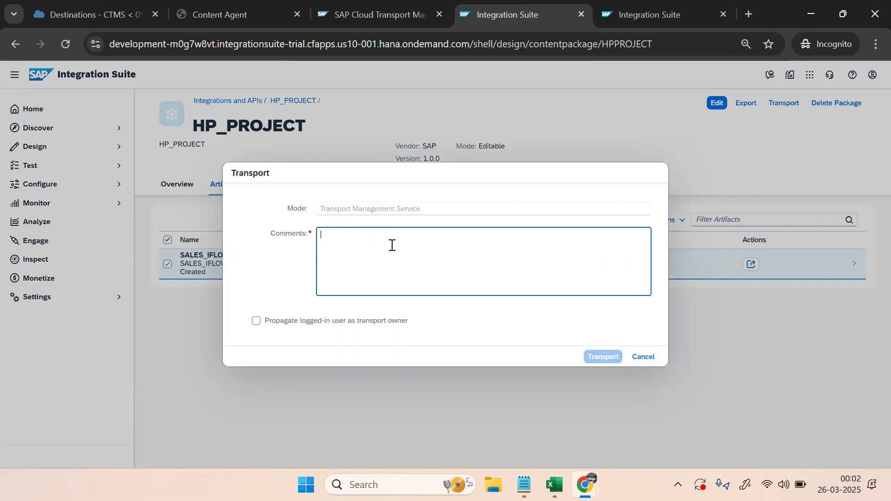
text(Init)
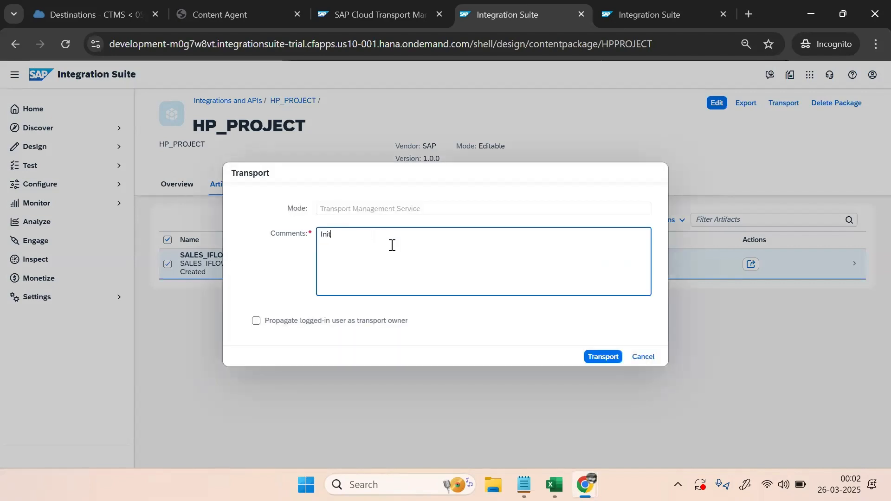
text(ial Transpor)
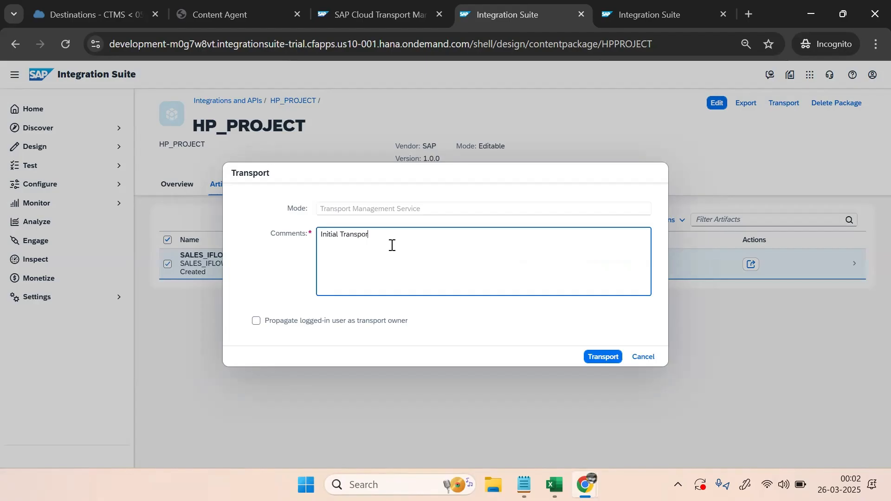
text(t Change1)
click(257, 321)
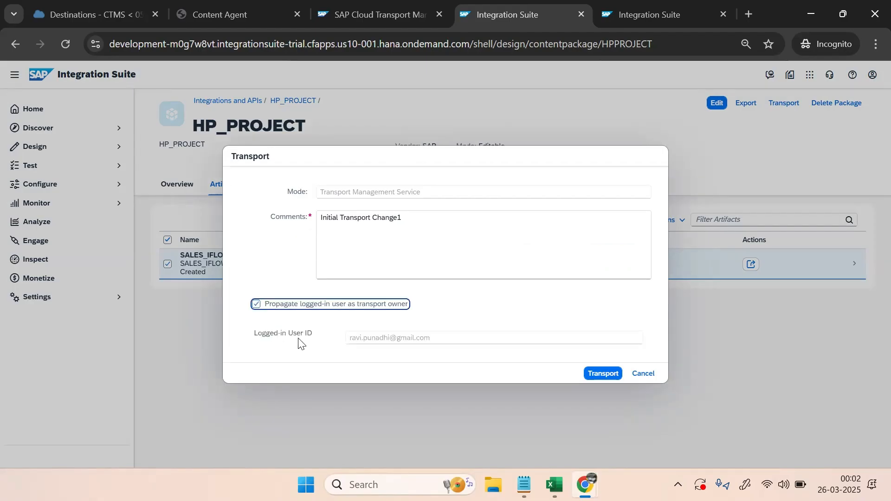
click(595, 373)
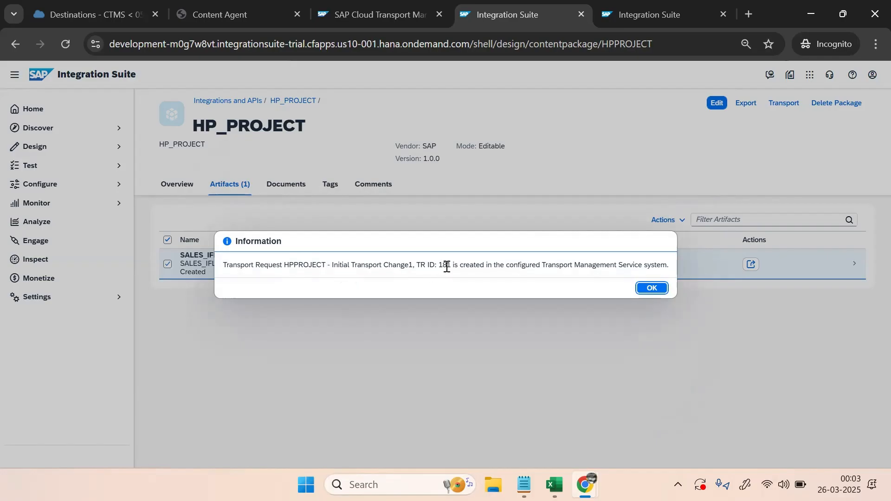
Note the new transport request number 181, dismiss the message, and move to Cloud Transport Management
drag(438, 262, 484, 265)
click(421, 264)
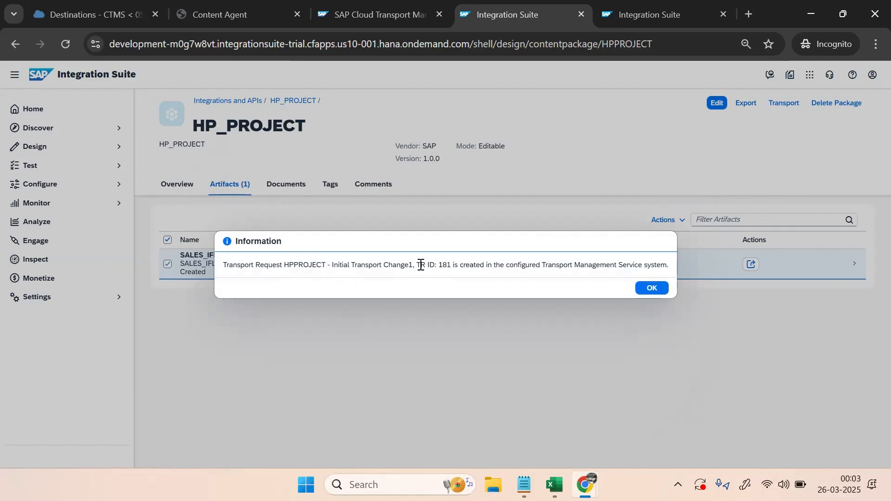
click(651, 288)
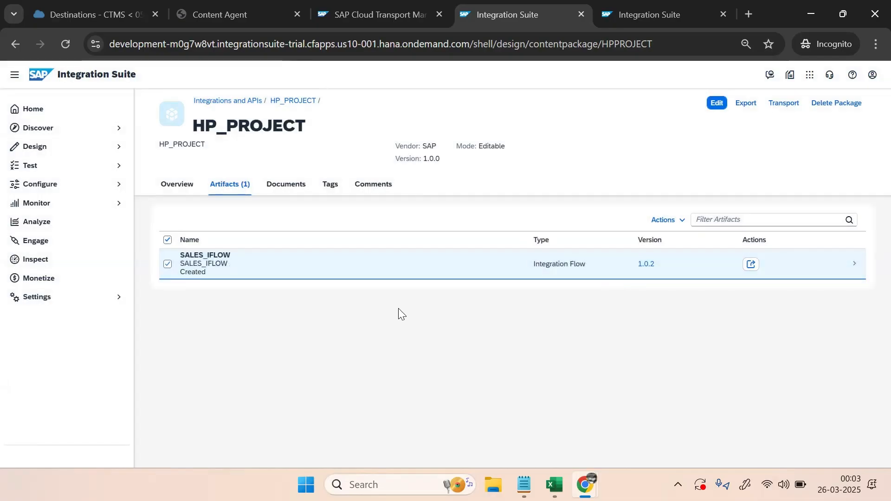
click(363, 16)
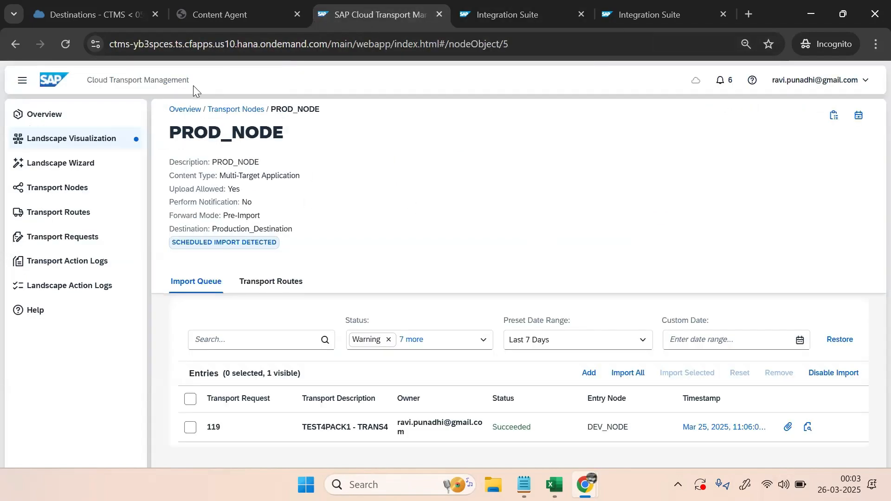
Import transport request 181 into PROD_NODE from the landscape view, then switch to the sales tenant's window
click(73, 139)
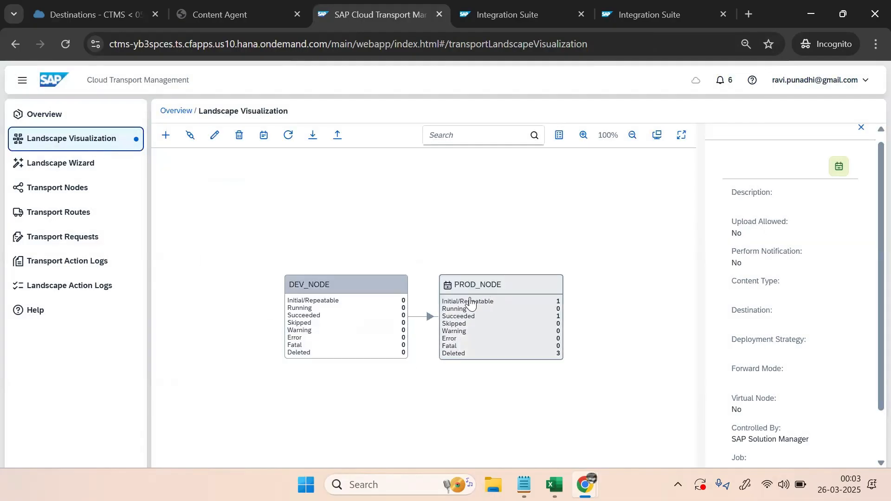
click(474, 305)
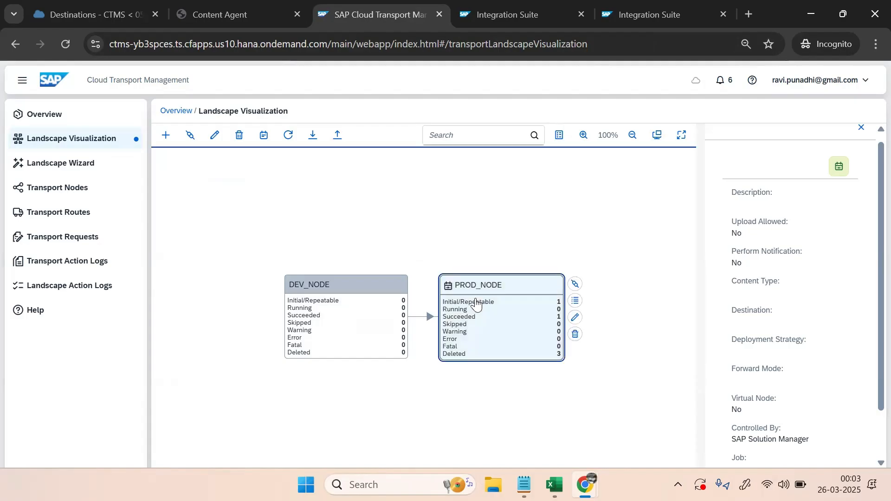
click(575, 301)
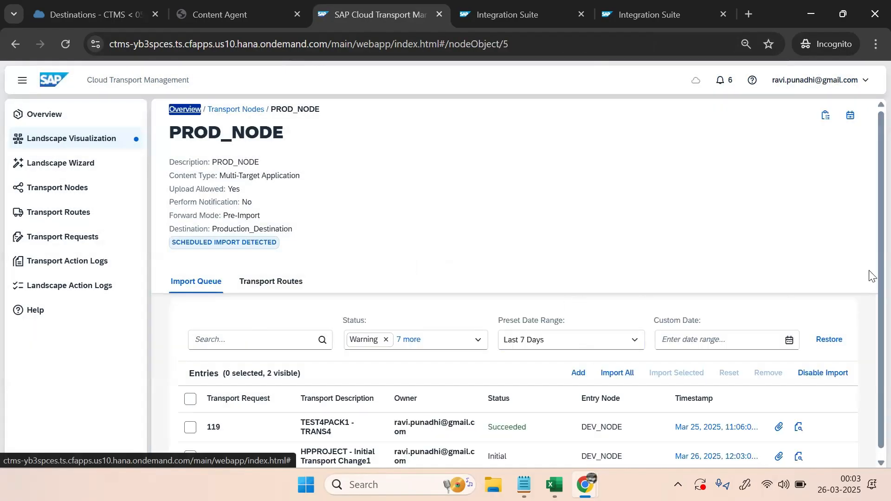
scroll(871, 239, down, 1)
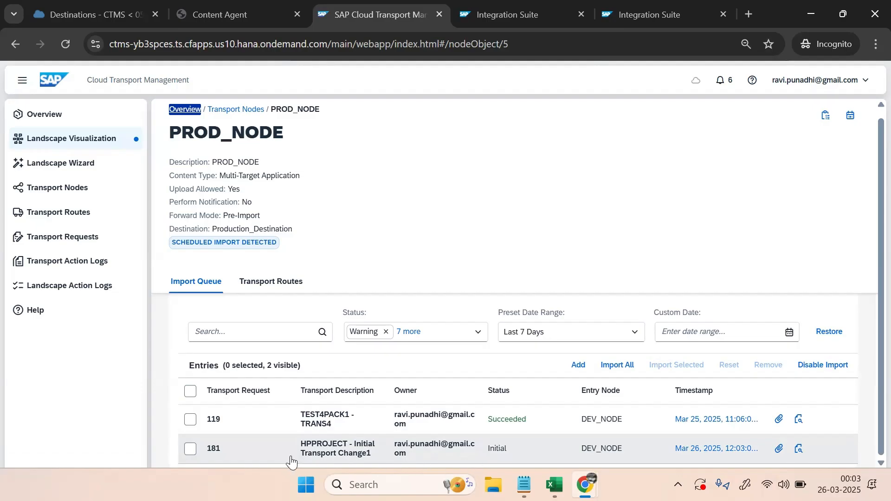
click(190, 448)
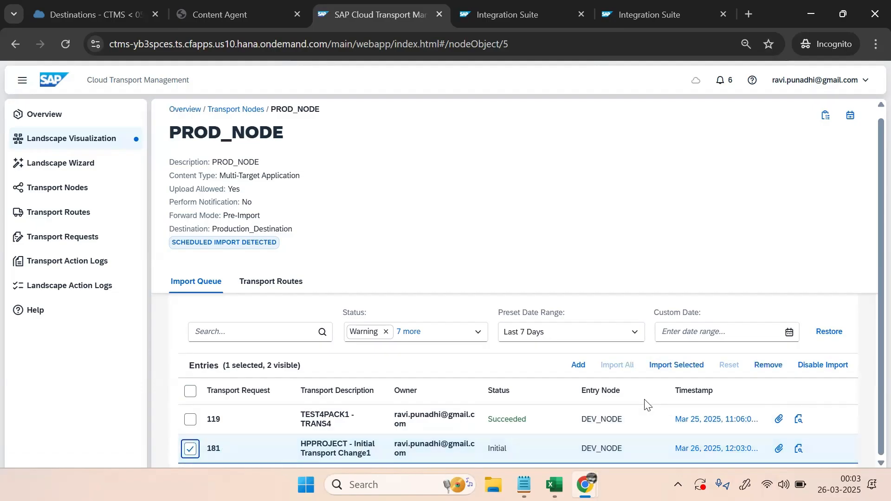
click(682, 365)
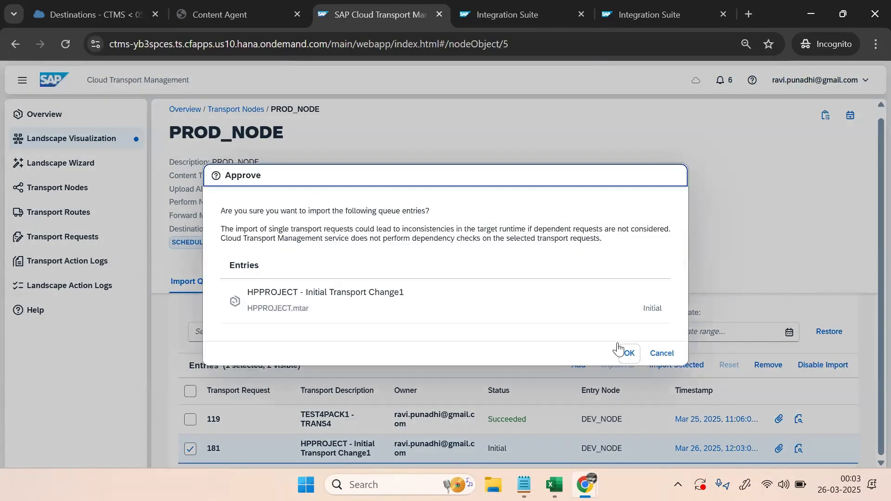
mouse_move(586, 485)
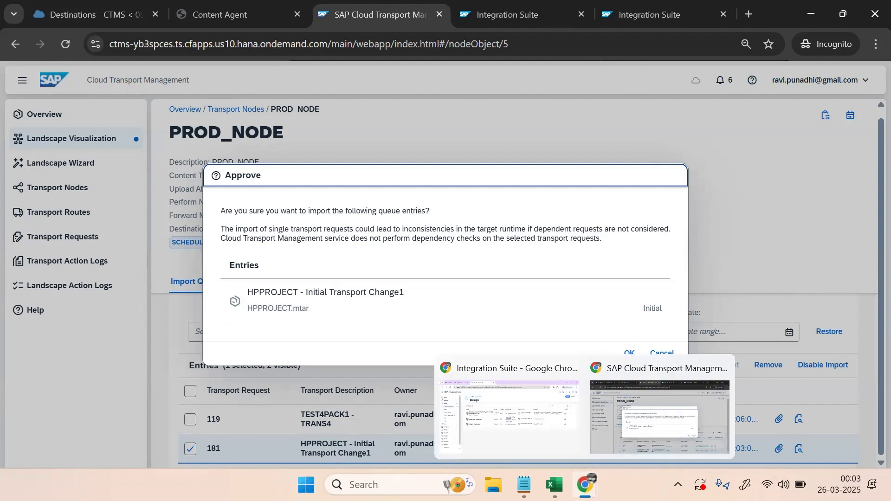
click(526, 439)
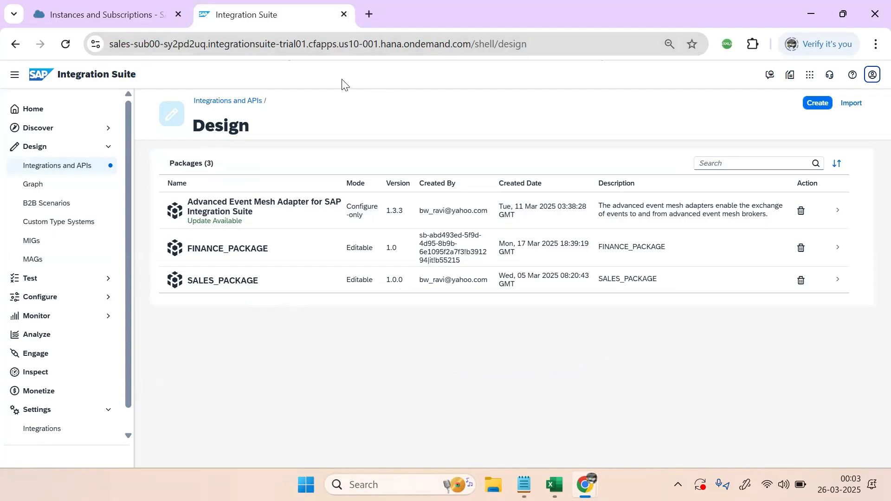
Reload the sales tenant's Design packages, then approve importing request 181 in Cloud Transport Management
click(66, 43)
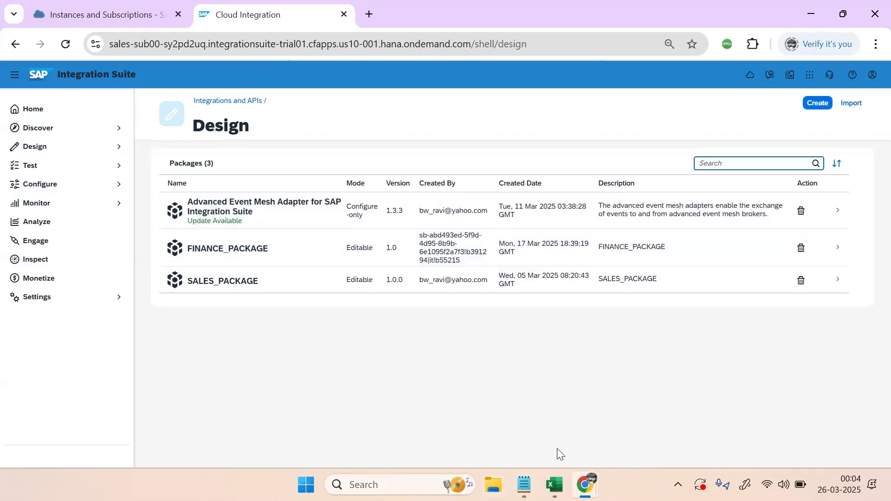
mouse_move(585, 484)
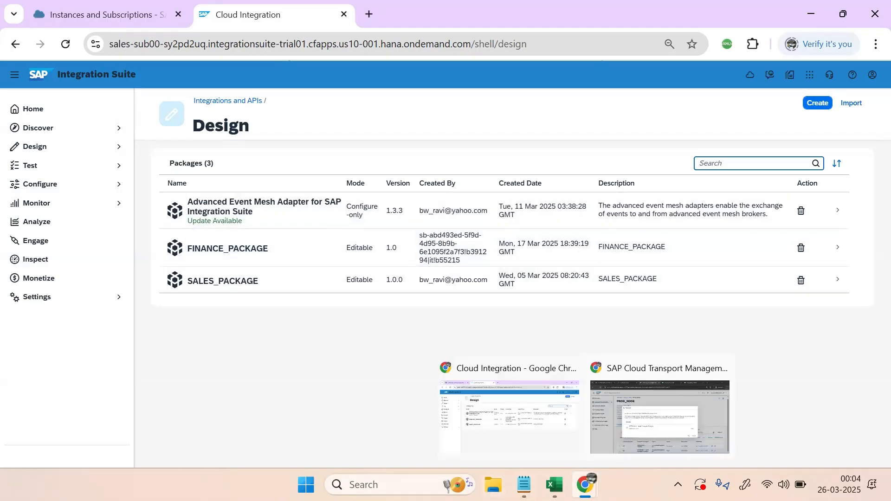
click(627, 424)
click(629, 354)
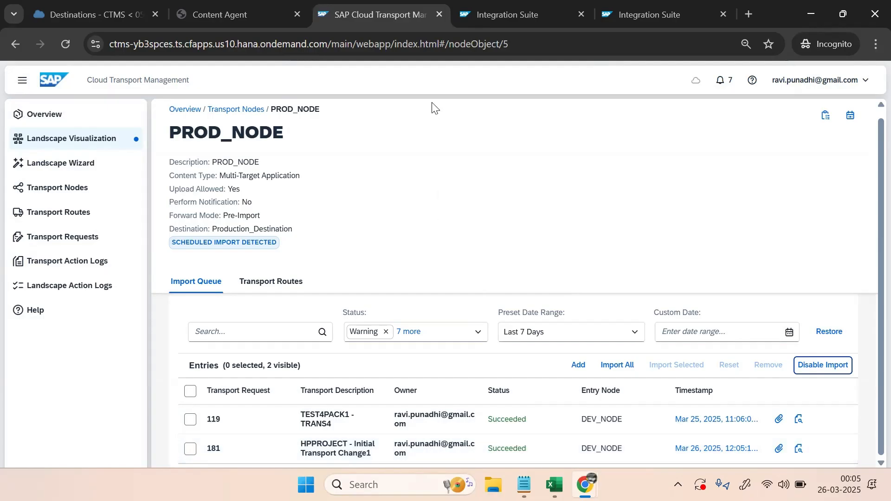
mouse_move(555, 485)
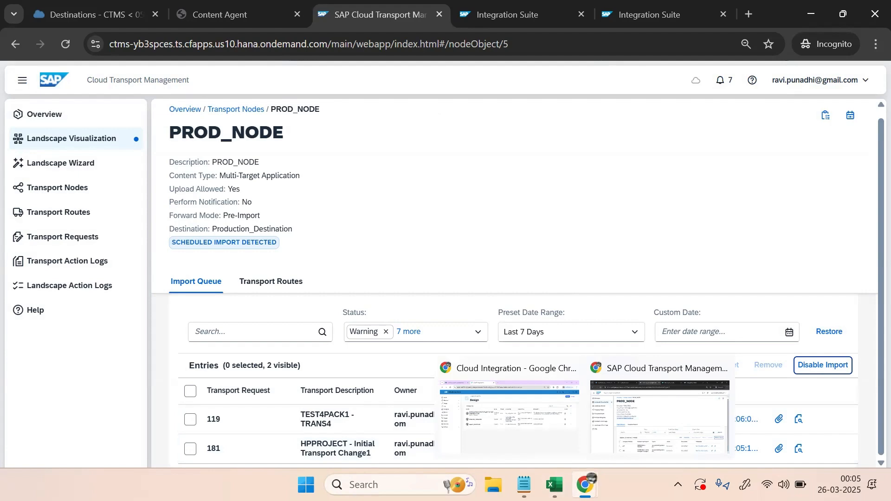
click(511, 434)
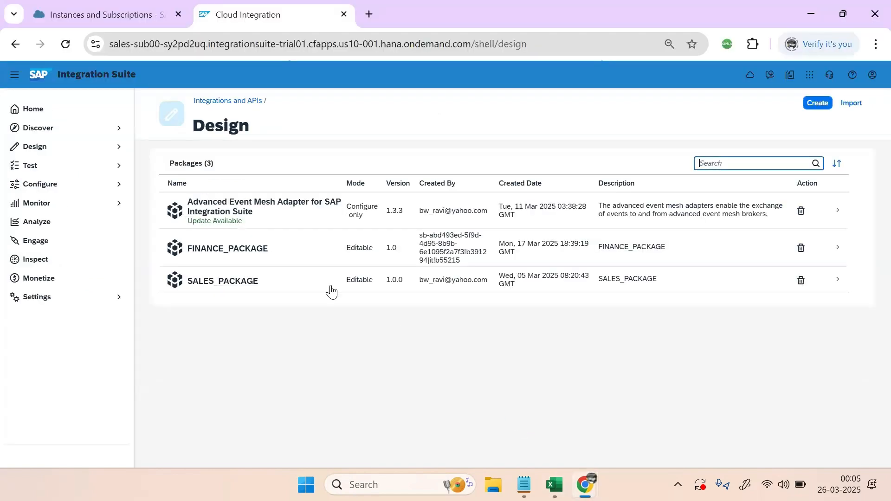
click(67, 45)
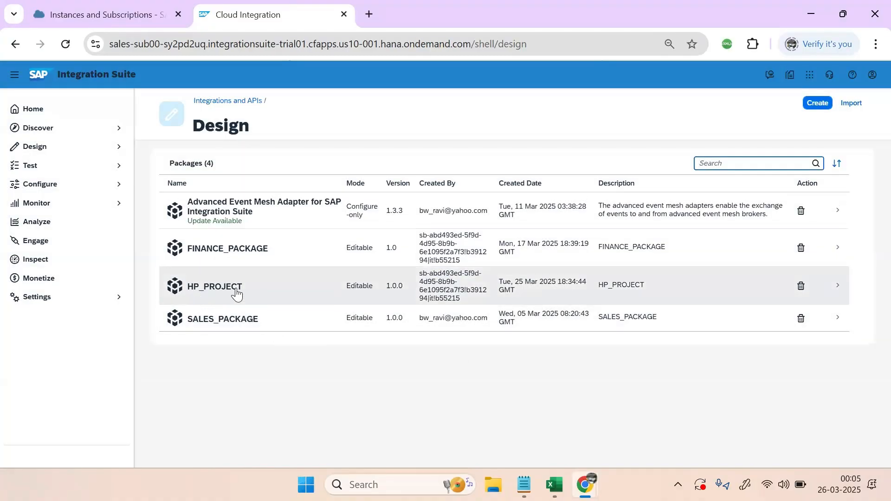
click(235, 288)
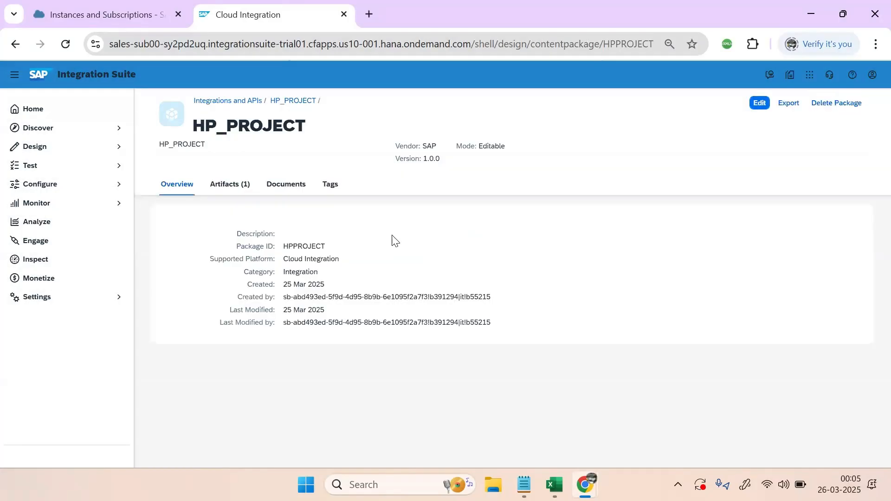
click(237, 188)
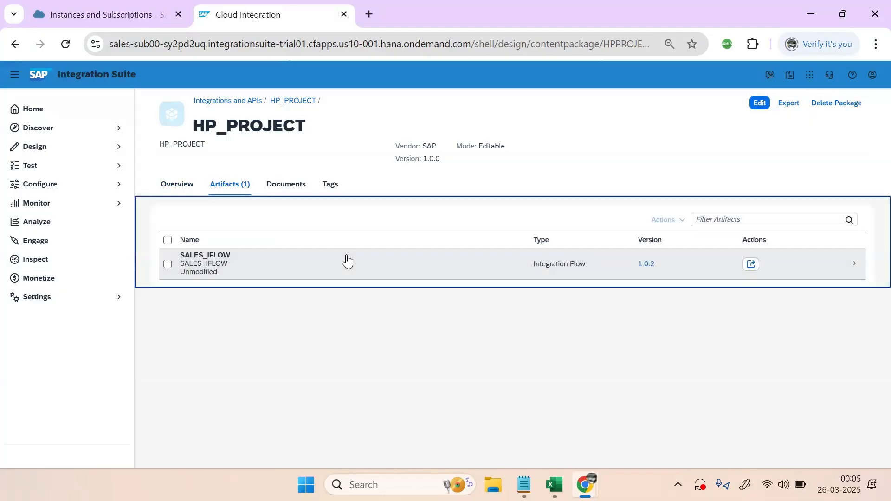
click(195, 268)
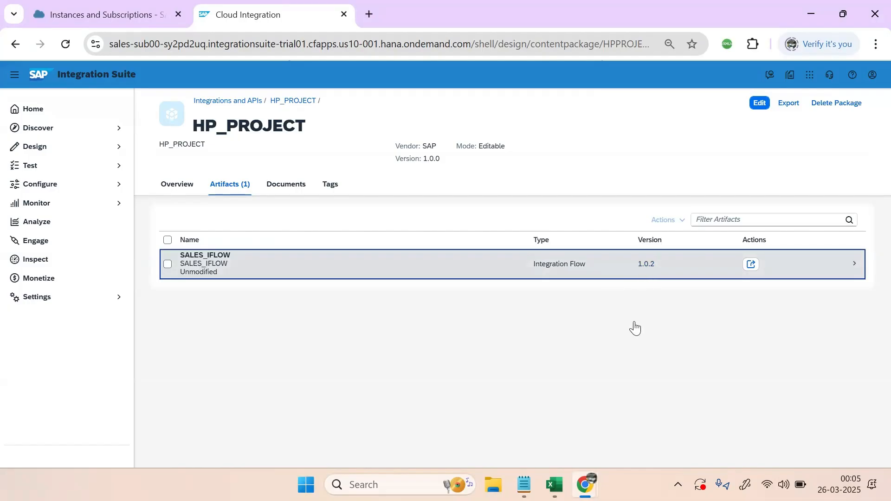
click(495, 264)
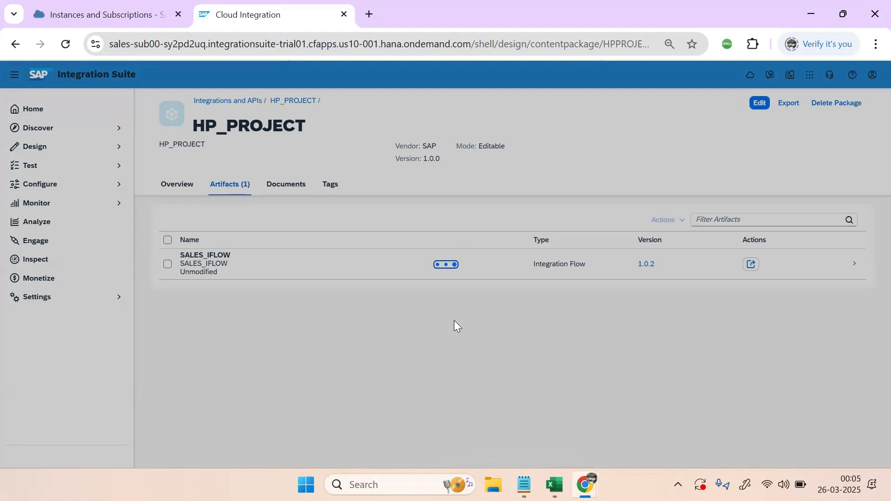
mouse_move(586, 485)
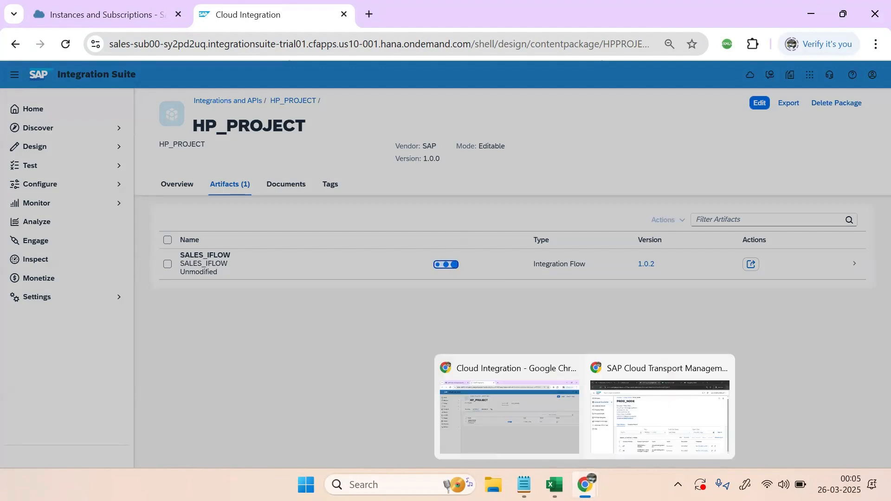
click(642, 445)
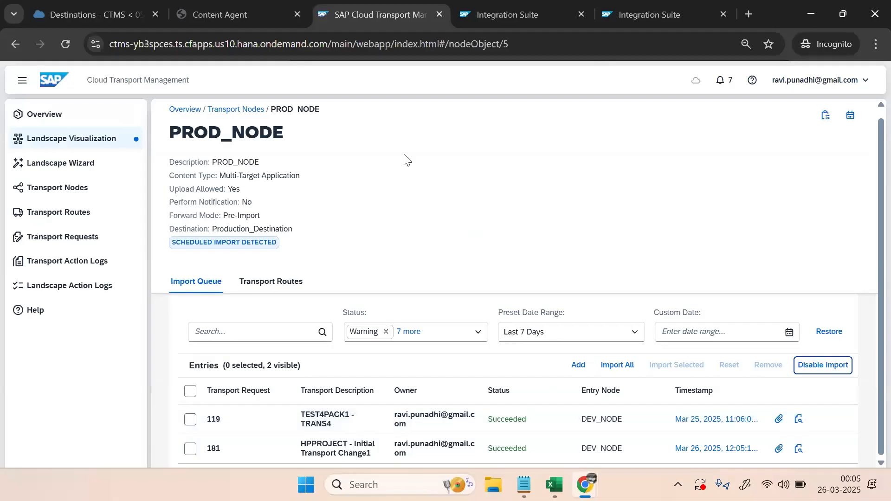
Refresh monitoring to confirm SALES_IFLOW 1.0.2 is deployed and started, then open it from HP_PROJECT
click(634, 16)
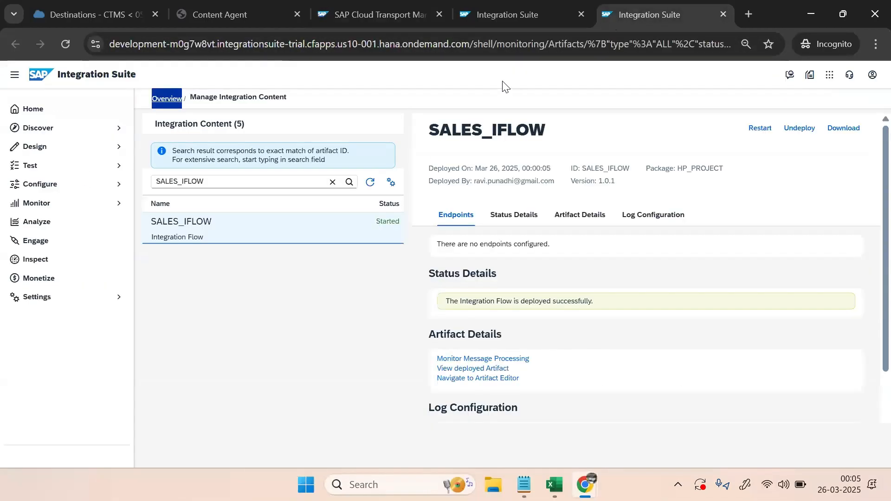
click(484, 13)
click(622, 13)
click(370, 181)
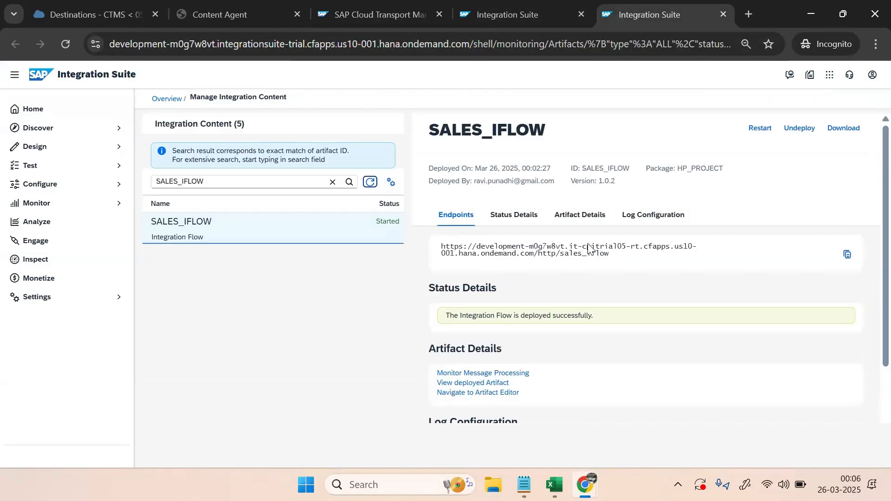
click(502, 14)
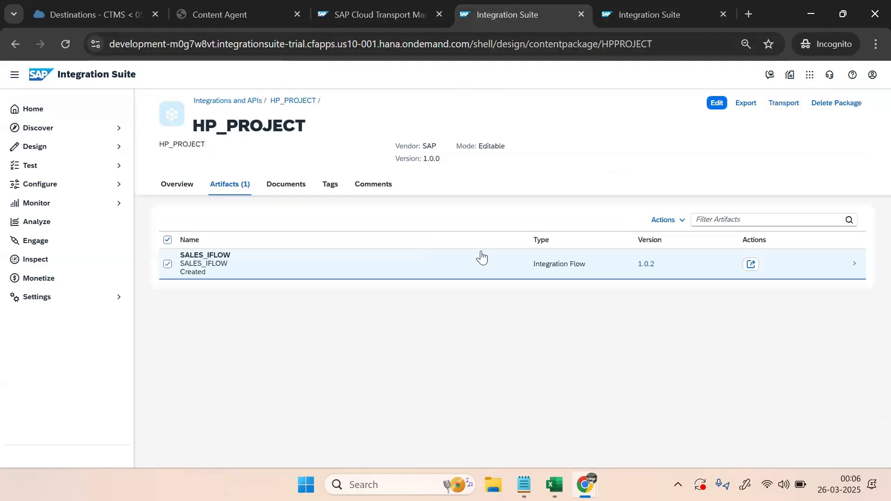
click(274, 262)
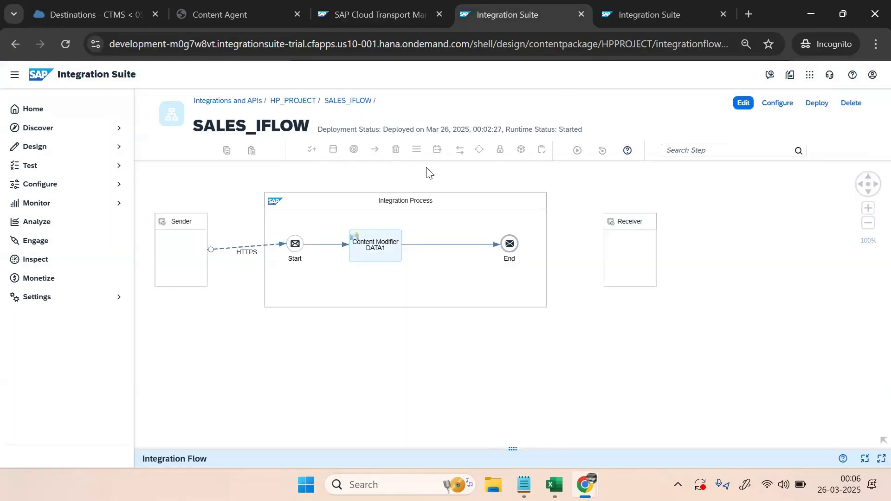
Insert a Content Modifier named DATA2 on the connection between DATA1 and End
click(743, 104)
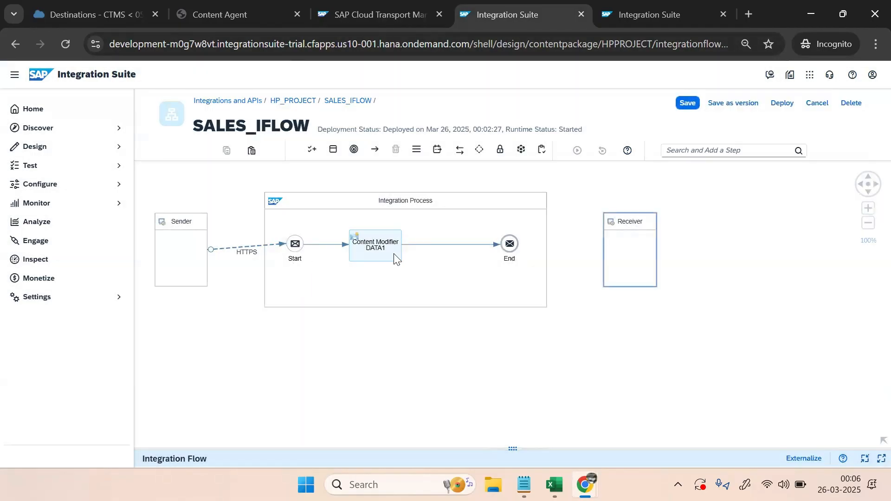
click(445, 246)
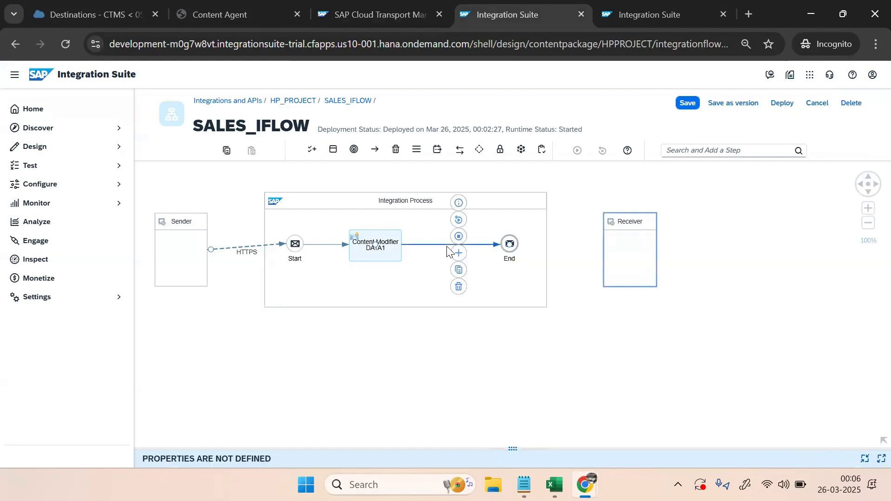
click(459, 253)
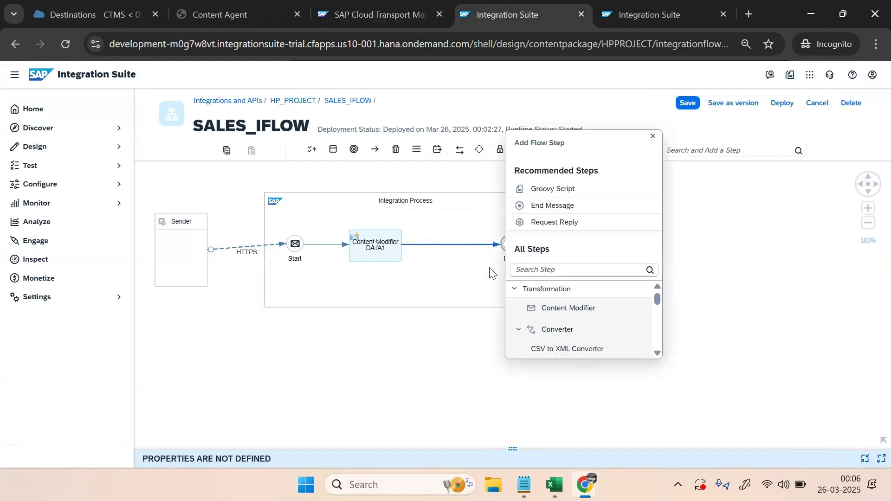
click(550, 309)
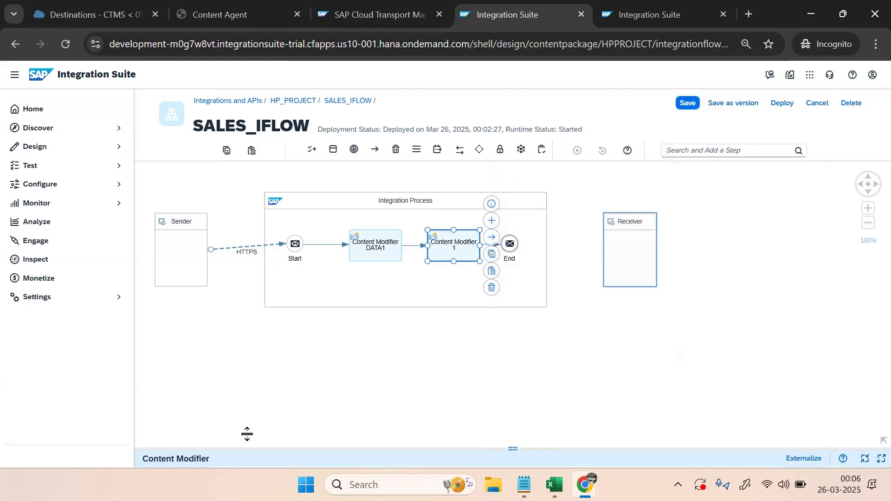
drag(334, 447, 346, 355)
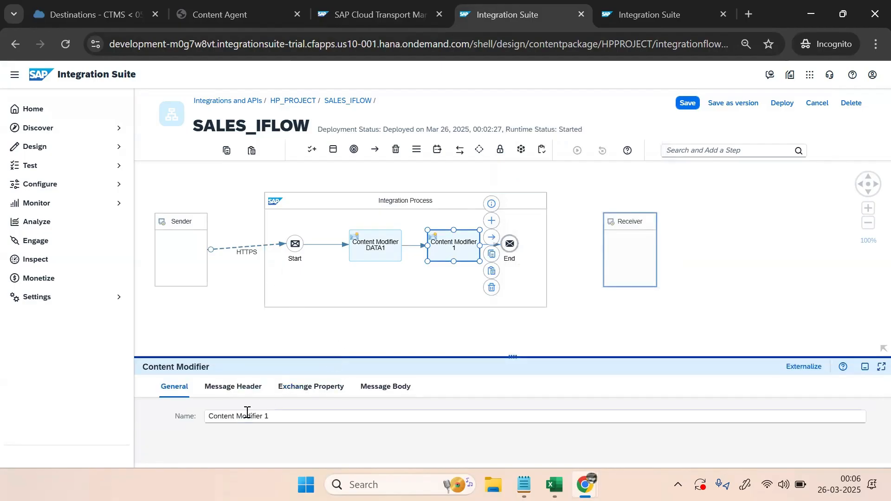
click(279, 415)
key(BackSpace)
text(data)
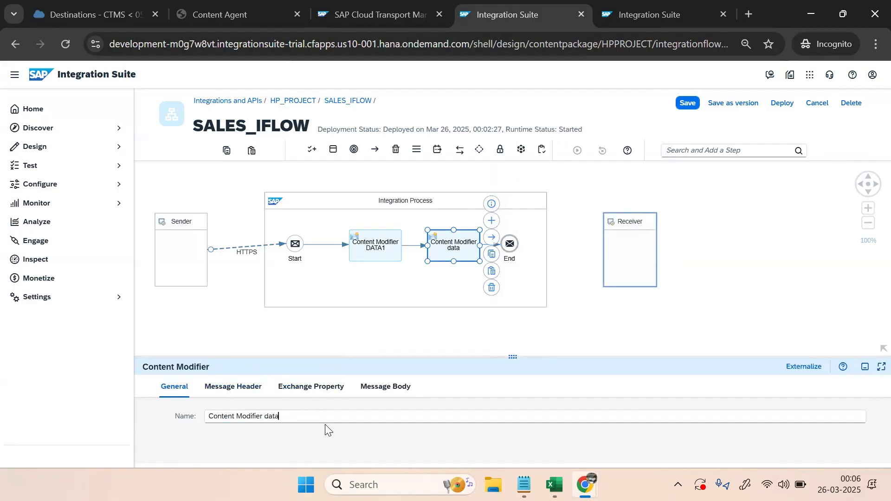
key(BackSpace)
key(BackSpace)
key(Caps_Lock)
text(DATA2)
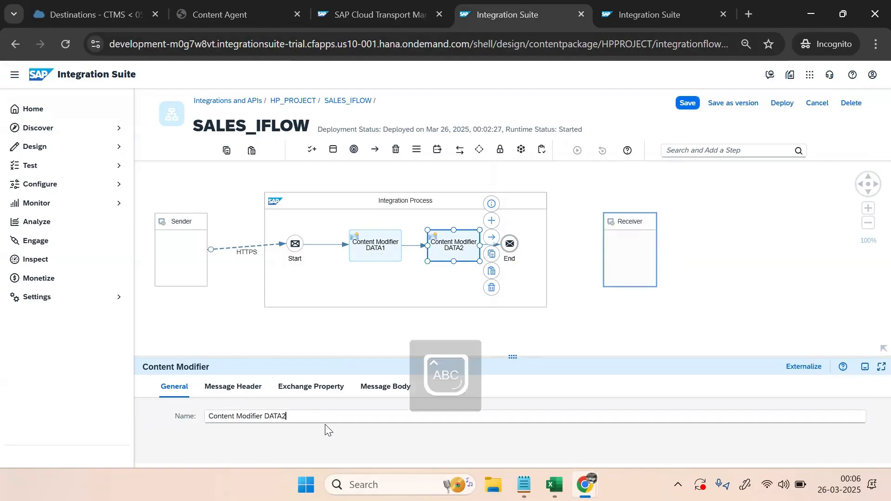
Set DATA2's message body type to Expression with text 'TEST DATA 2'
click(503, 319)
click(402, 386)
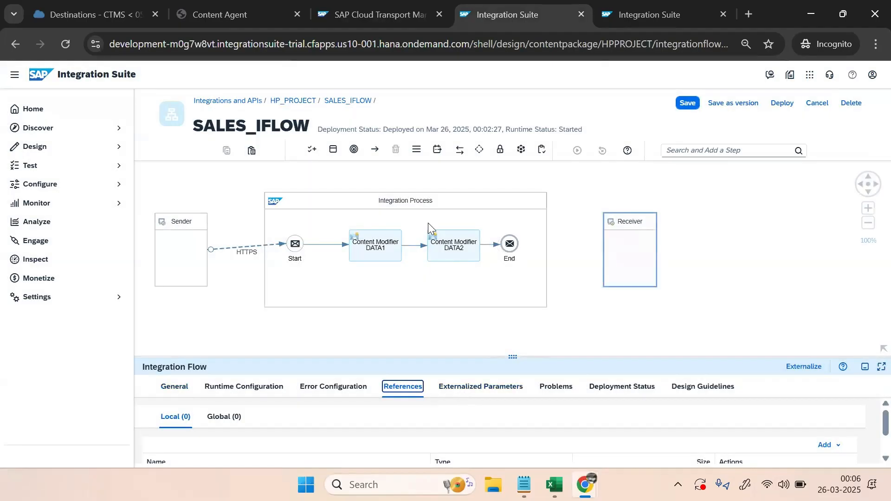
click(443, 247)
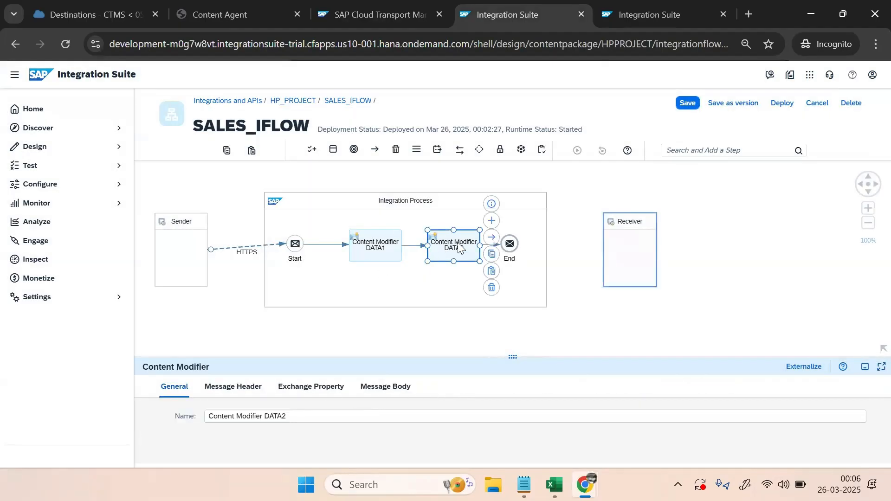
click(398, 393)
click(310, 417)
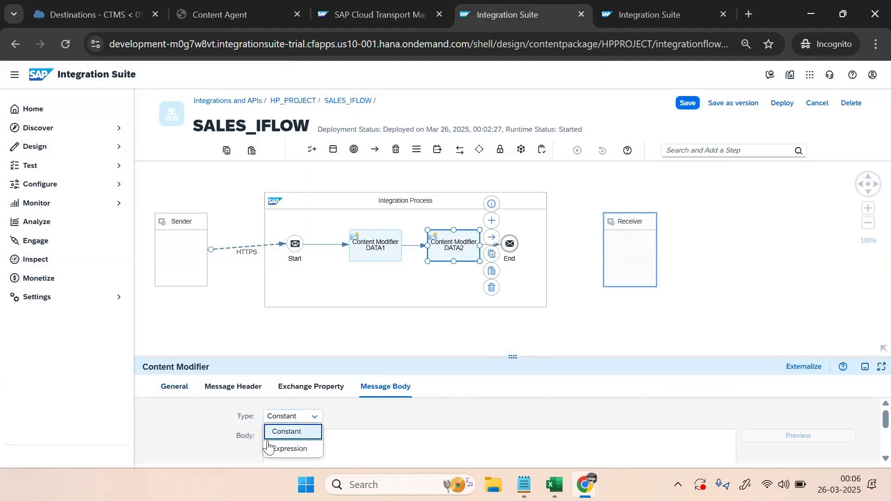
click(290, 449)
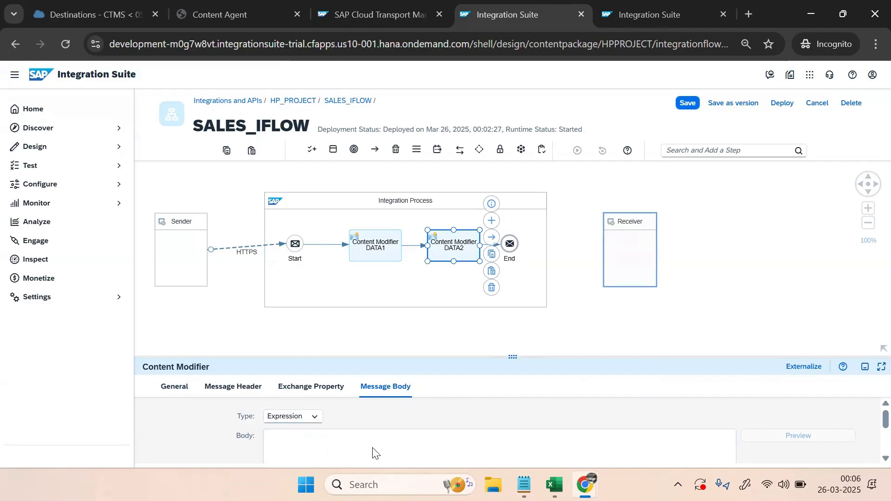
text(TEST DATA 2)
Save SALES_IFLOW as version 1.0.3 with the comment 'Additional Change'
click(698, 312)
click(688, 103)
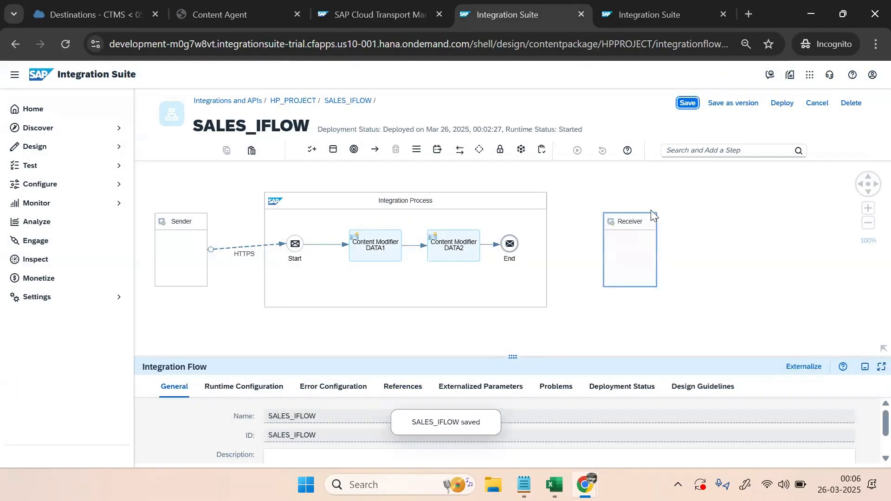
click(733, 103)
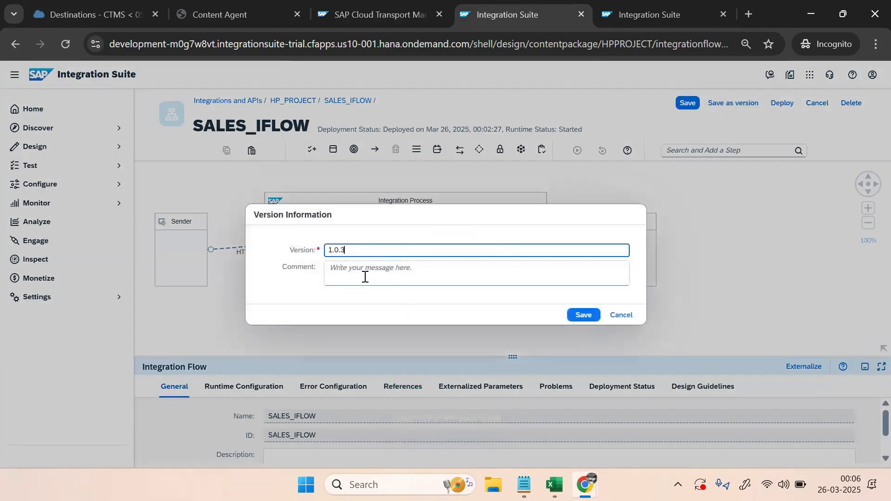
click(365, 277)
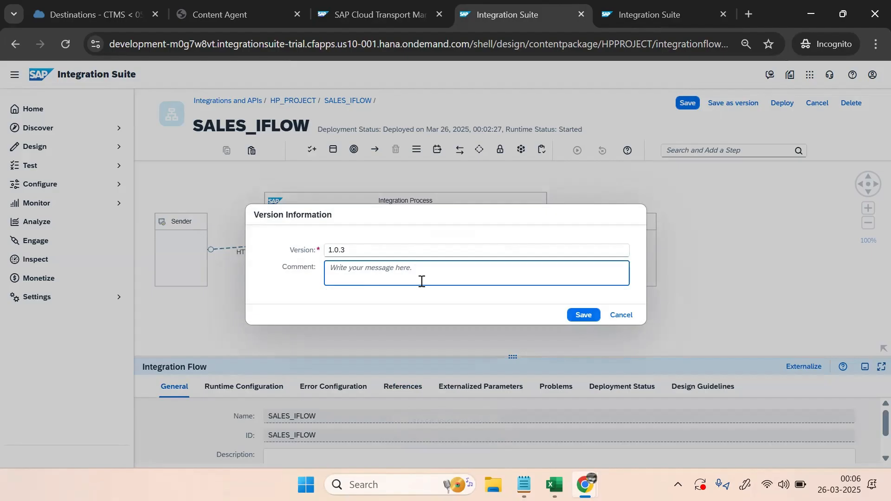
text(aDD)
key(BackSpace)
key(BackSpace)
key(Caps_Lock)
text(A)
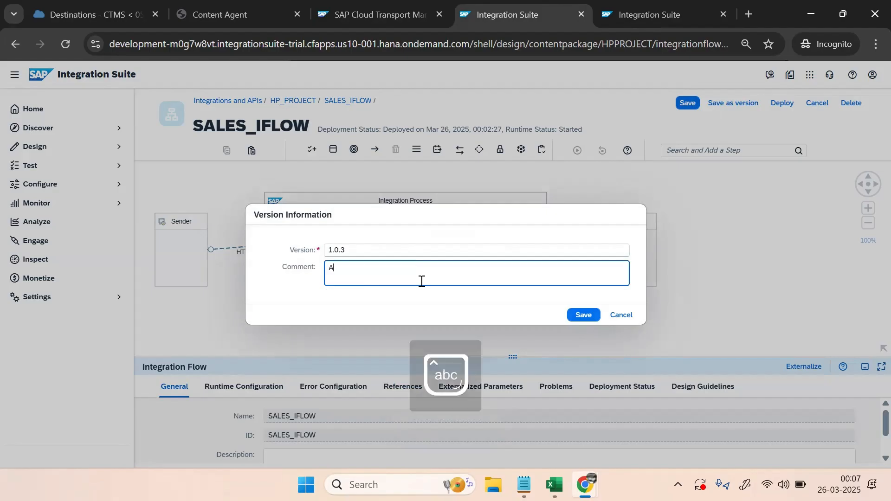
text(dditional Change to Content Modifier 2)
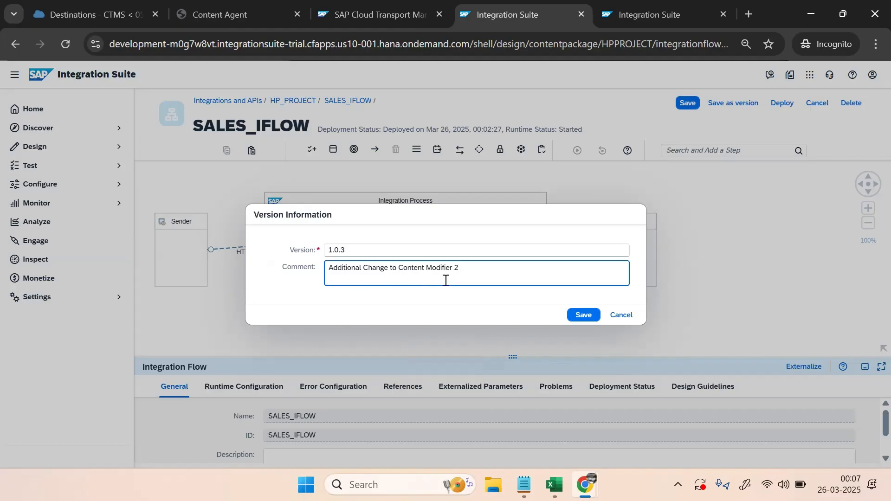
click(581, 318)
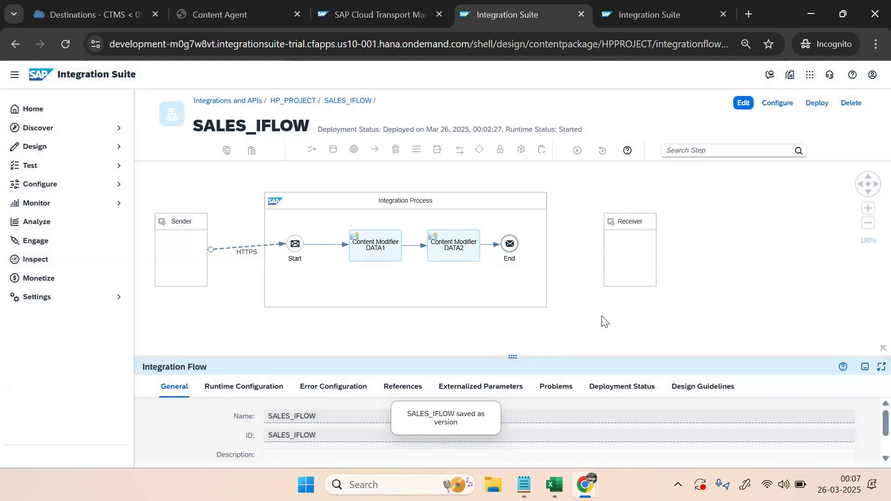
Deploy version 1.0.3 to the runtime, then switch to the sales tenant's Integration Suite window
click(813, 106)
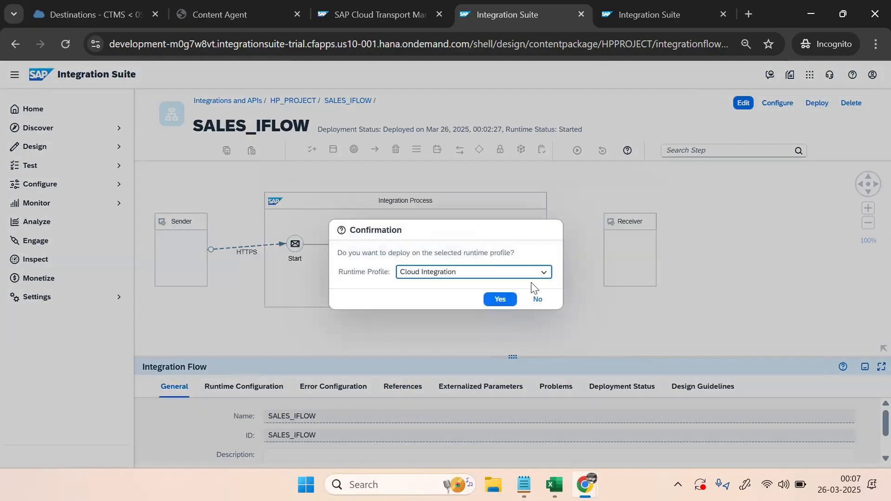
click(505, 301)
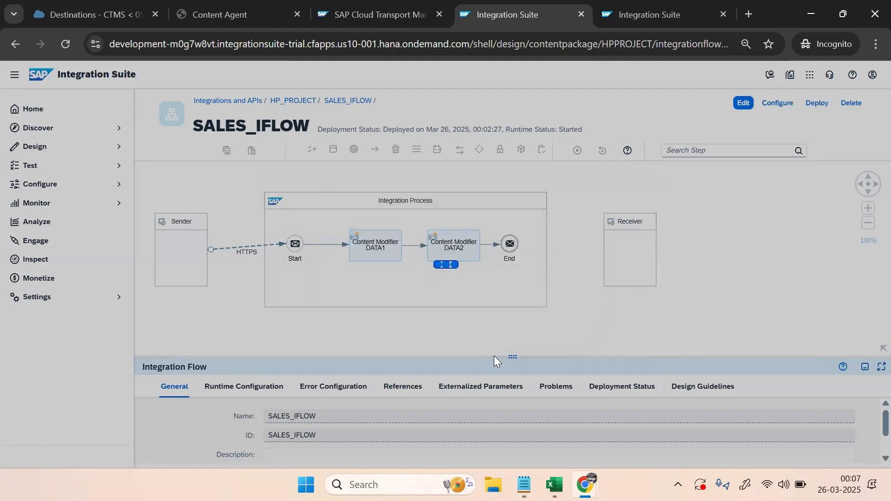
mouse_move(554, 484)
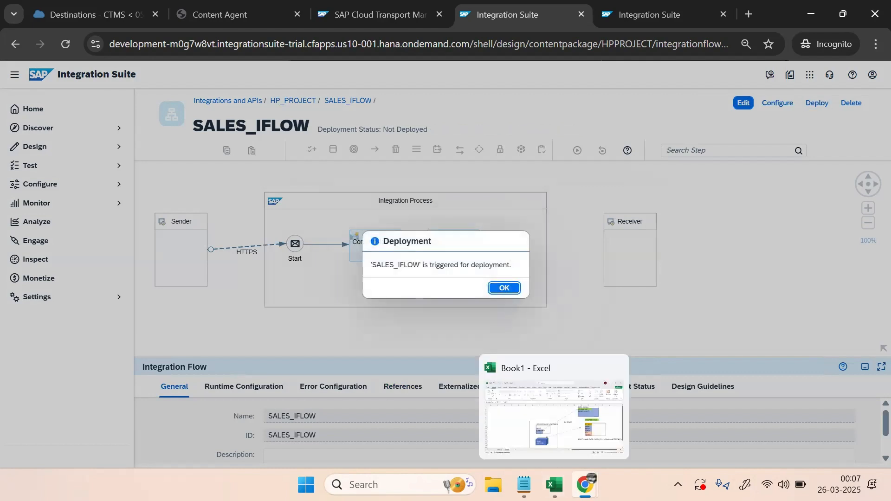
click(504, 288)
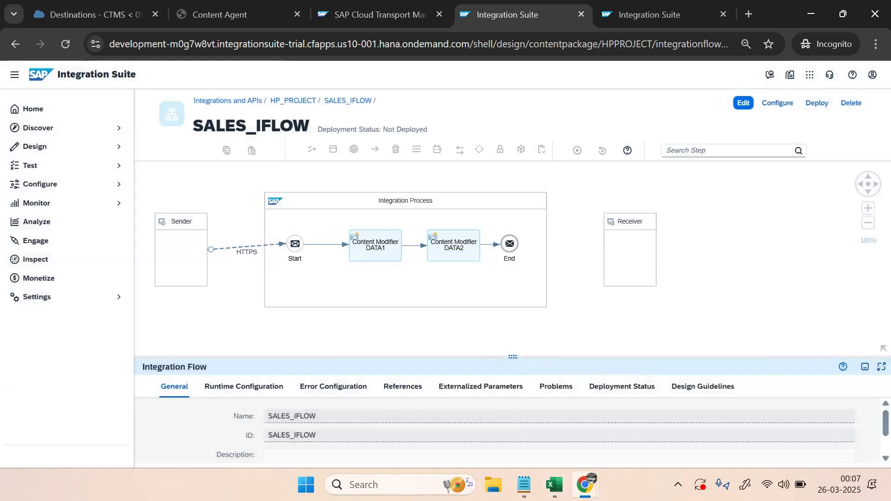
mouse_move(586, 484)
click(517, 424)
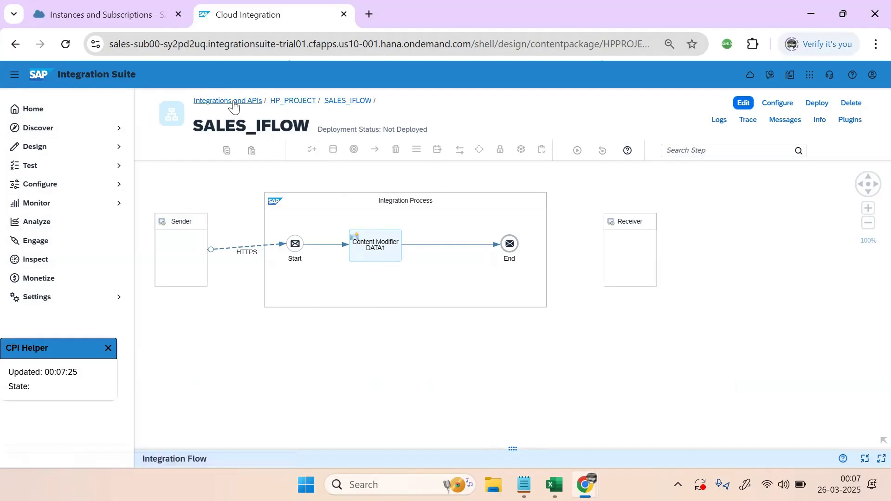
Check that the other tenant's HP_PROJECT artifacts still show SALES_IFLOW 1.0.2, then return to the development window
click(288, 100)
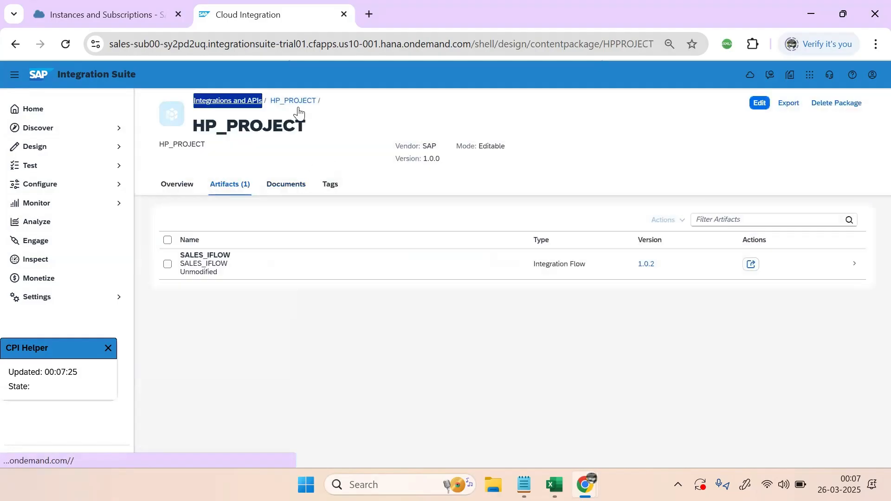
click(228, 102)
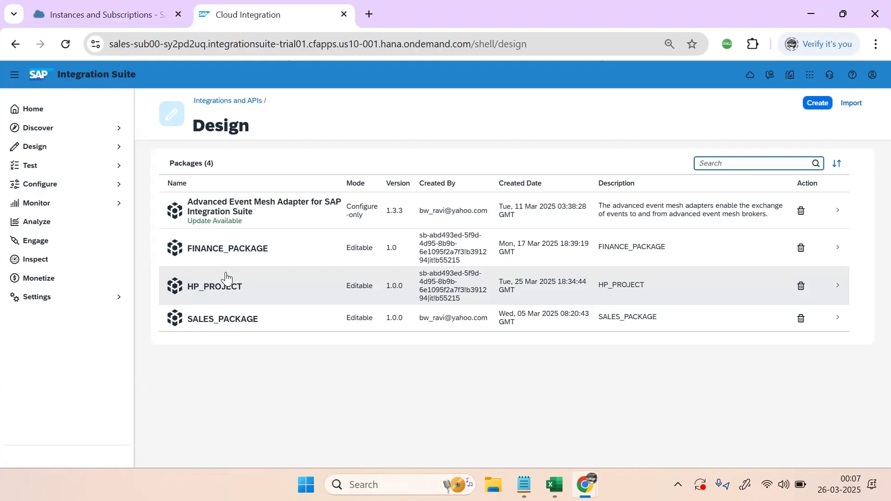
click(228, 288)
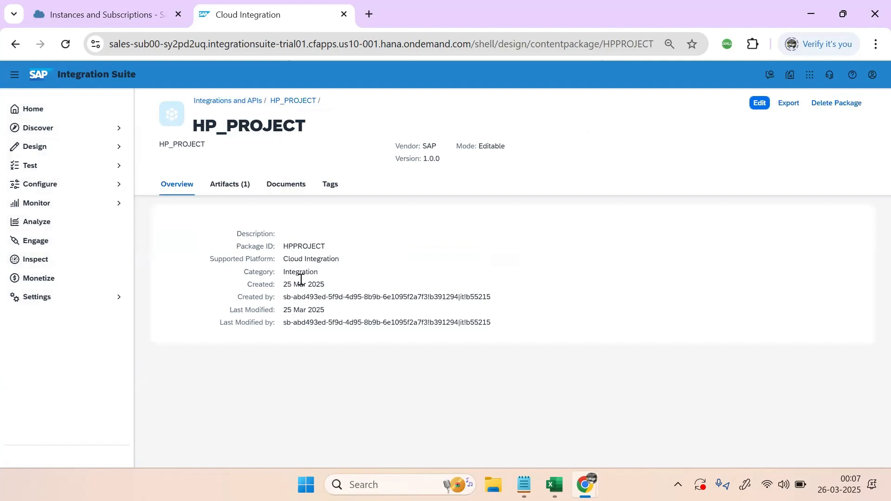
click(230, 185)
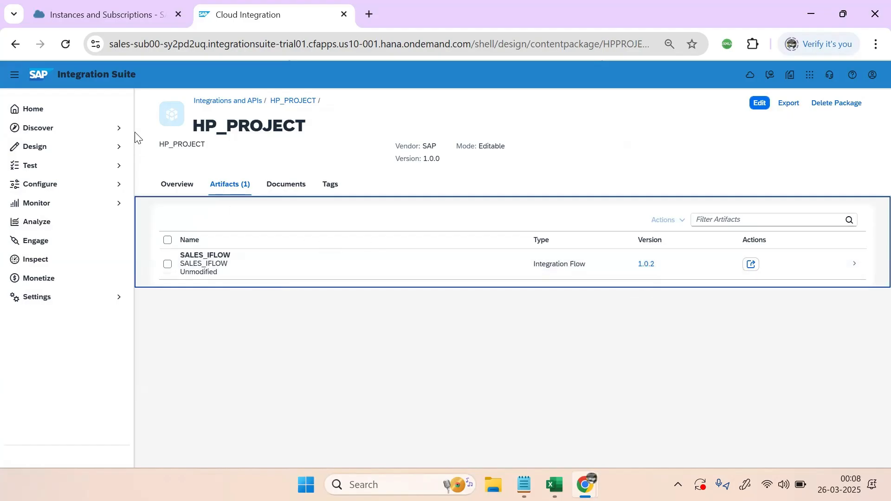
click(207, 102)
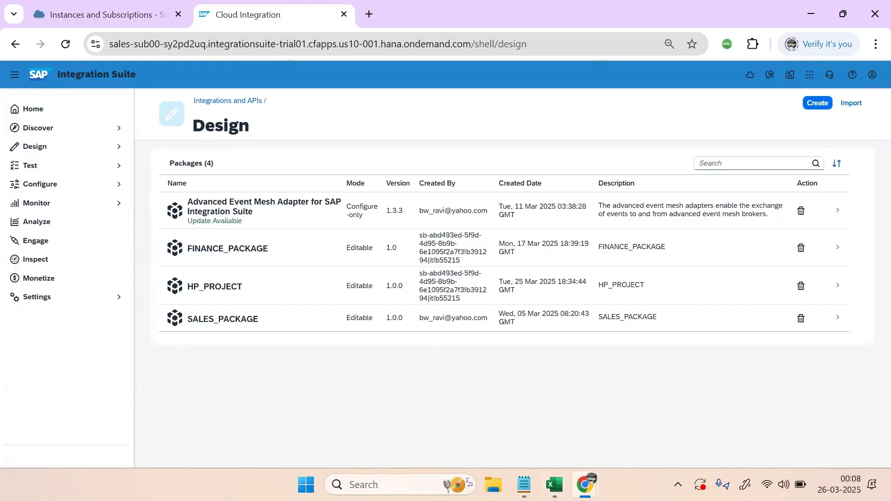
mouse_move(585, 484)
click(661, 445)
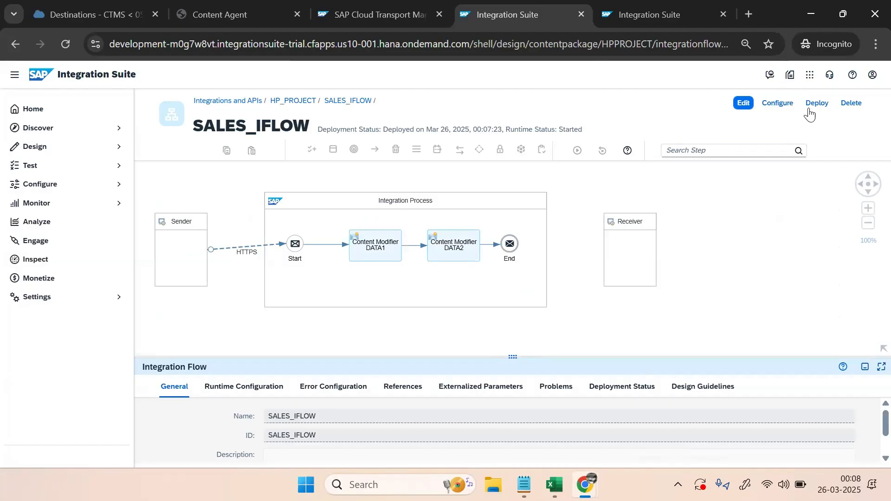
Transport HP_PROJECT with SALES_IFLOW as request 217, commented 'Content Modifer Added Changes 2', propagating the logged-in user
click(292, 101)
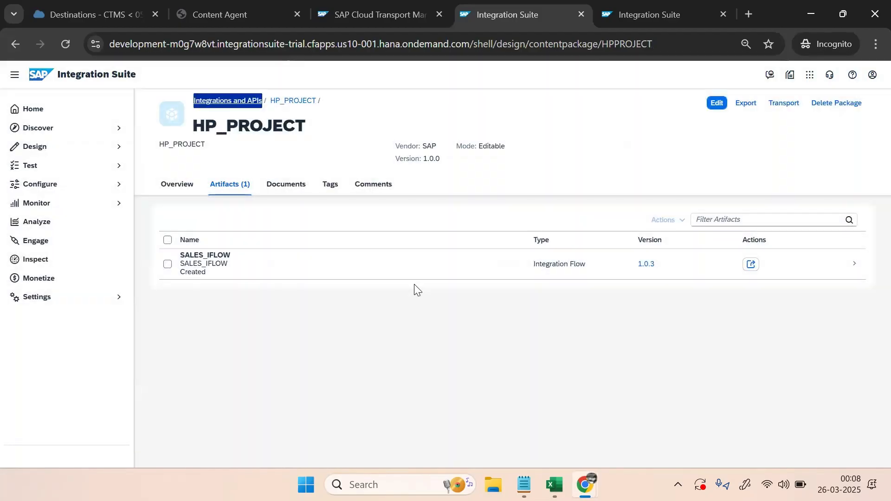
click(167, 264)
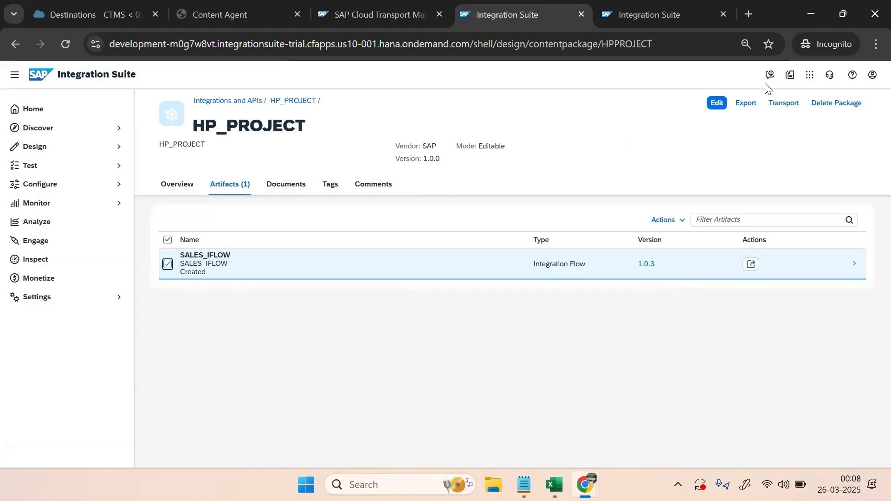
click(784, 104)
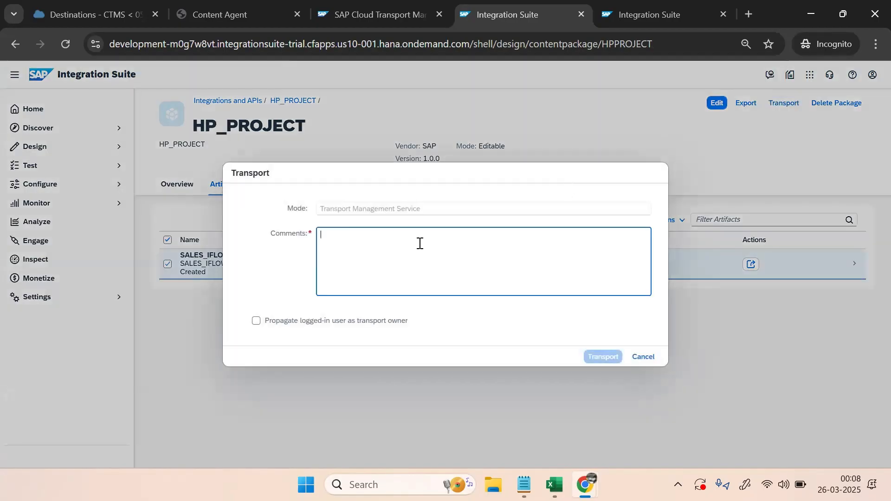
text(Cot)
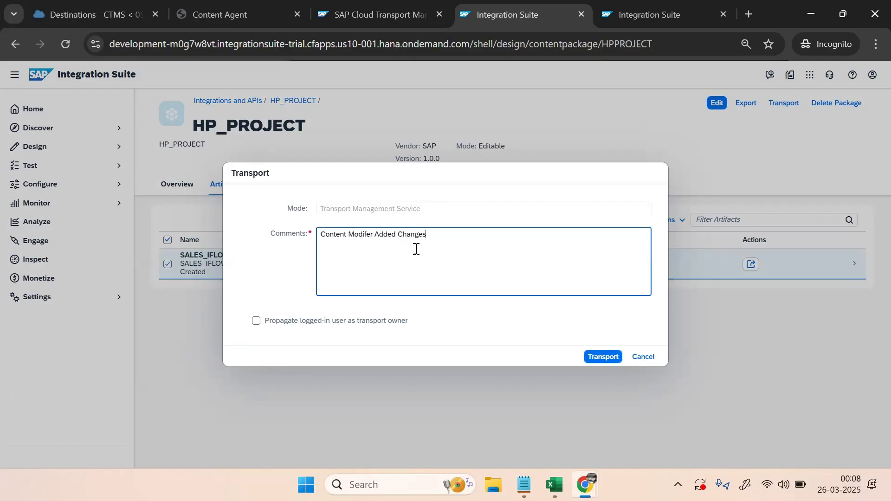
click(374, 320)
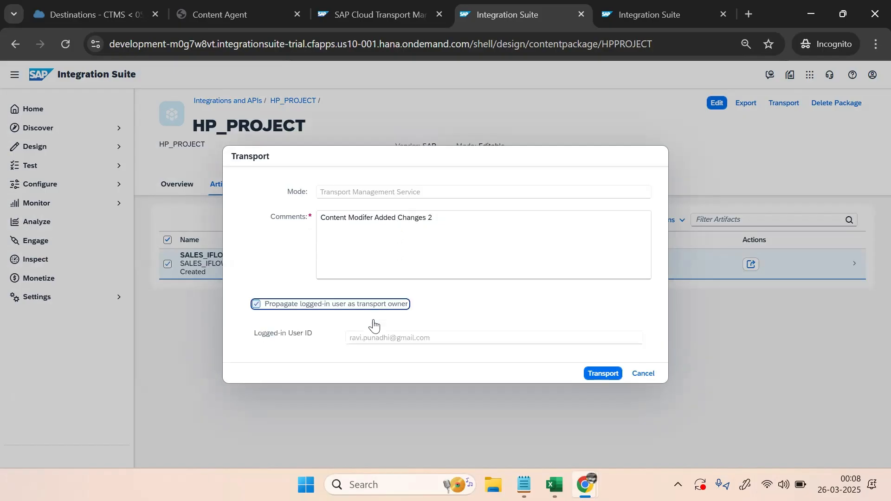
click(602, 374)
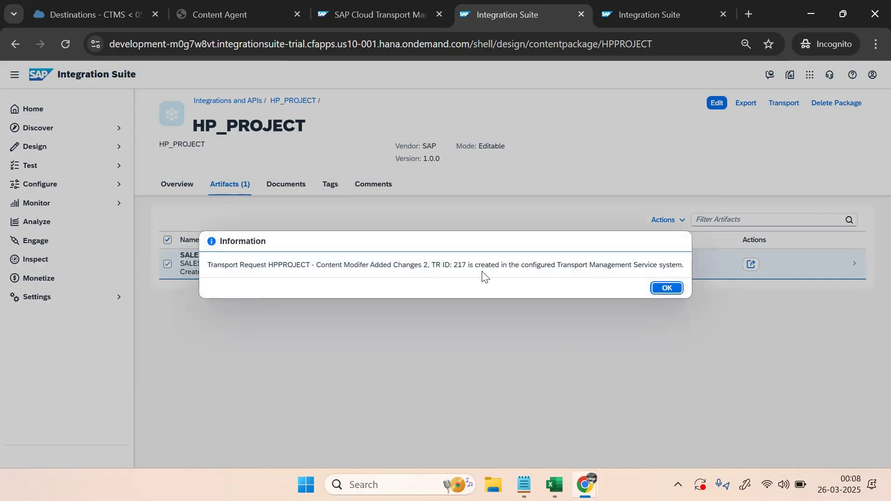
click(668, 289)
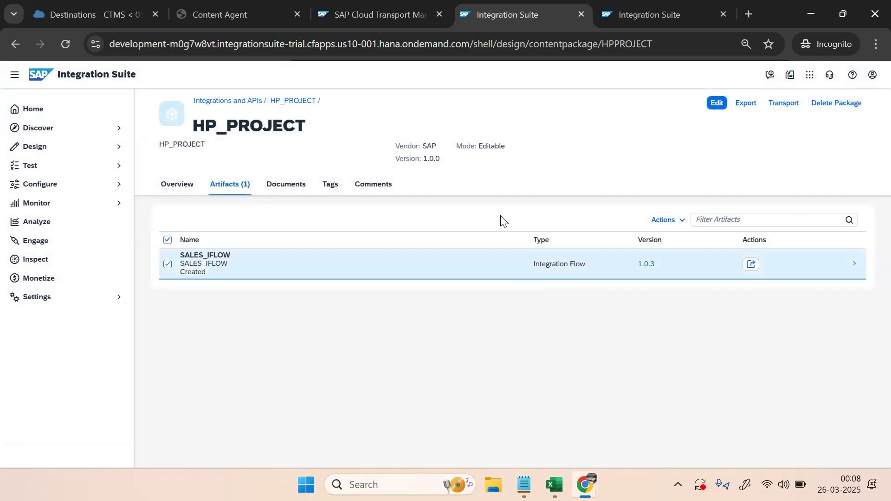
Open the PROD_NODE import queue in Cloud Transport Management and select request 217 for import
click(639, 16)
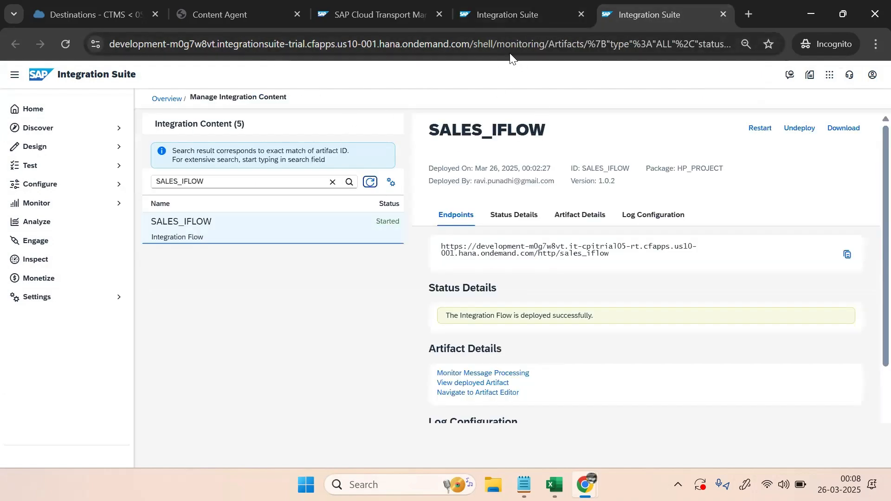
click(379, 18)
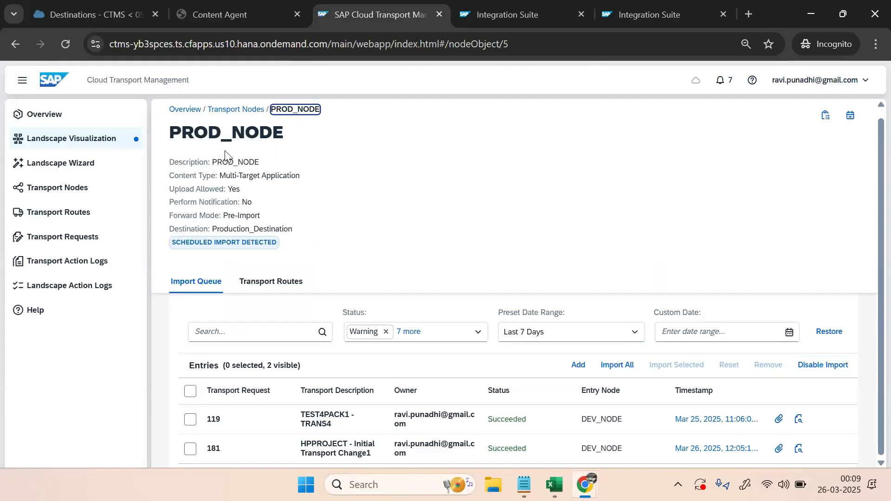
click(235, 109)
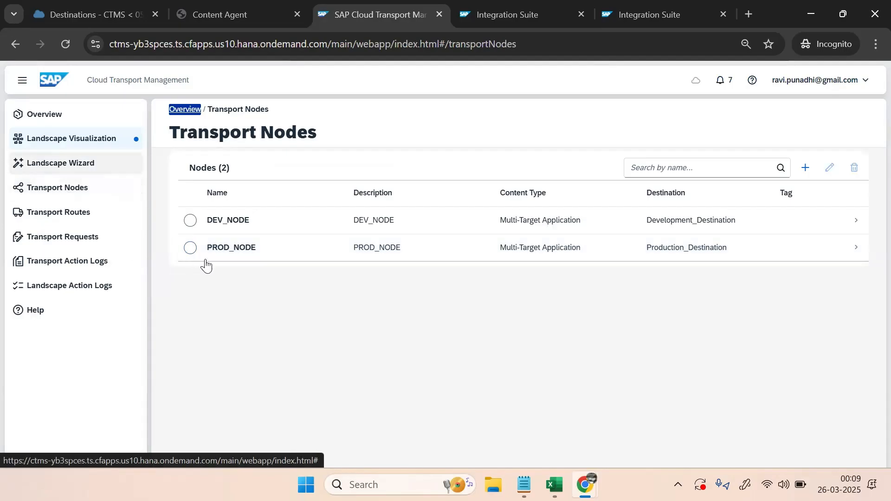
click(222, 254)
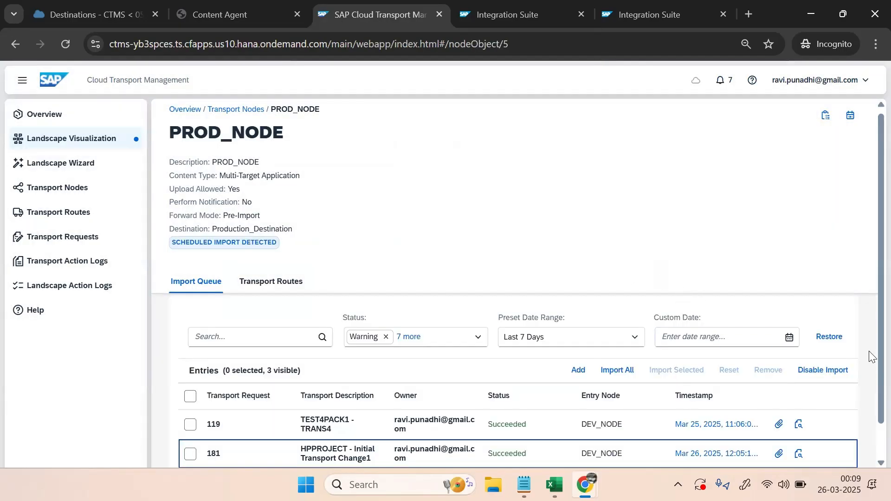
scroll(872, 366, down, 1)
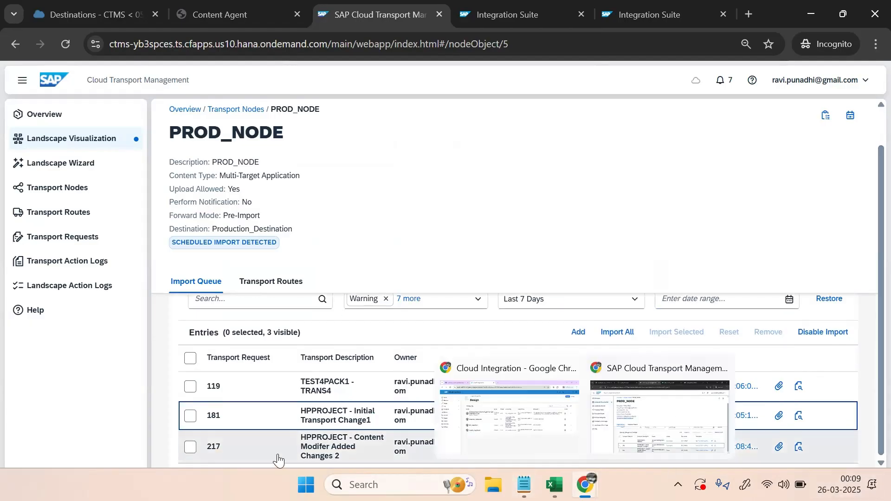
click(191, 446)
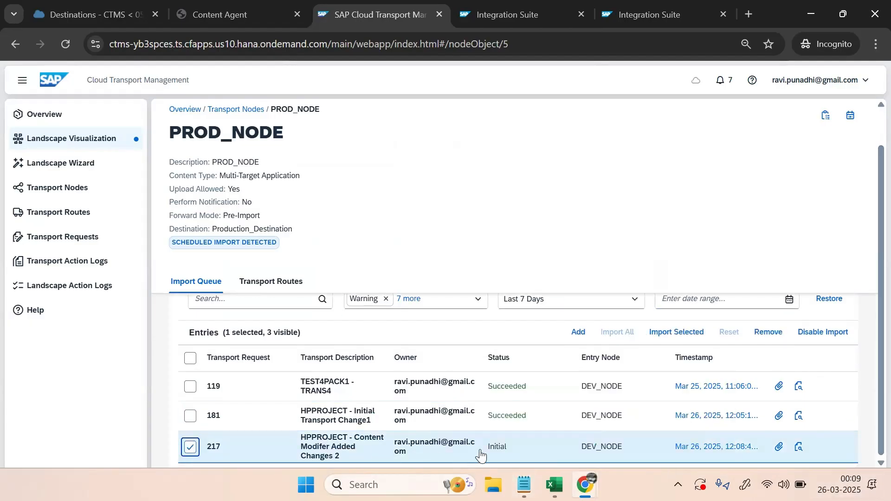
click(850, 115)
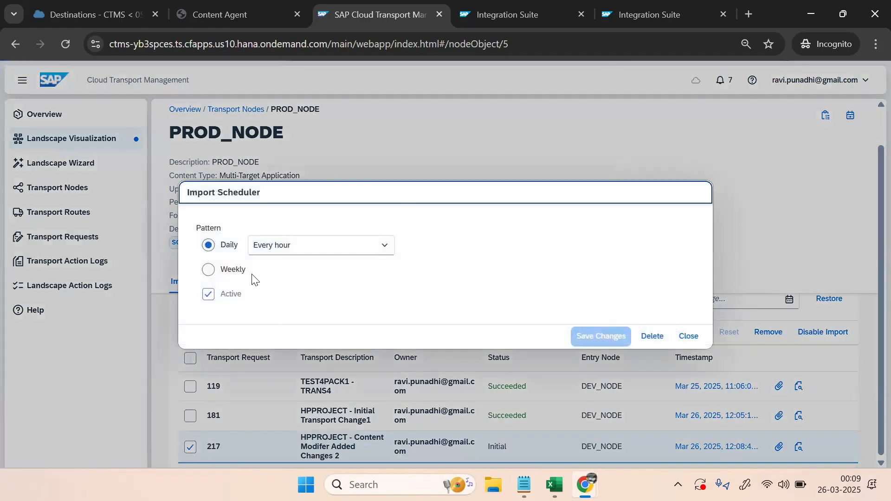
Keep the Import Scheduler's every hour pattern and close the scheduler without changes
click(284, 250)
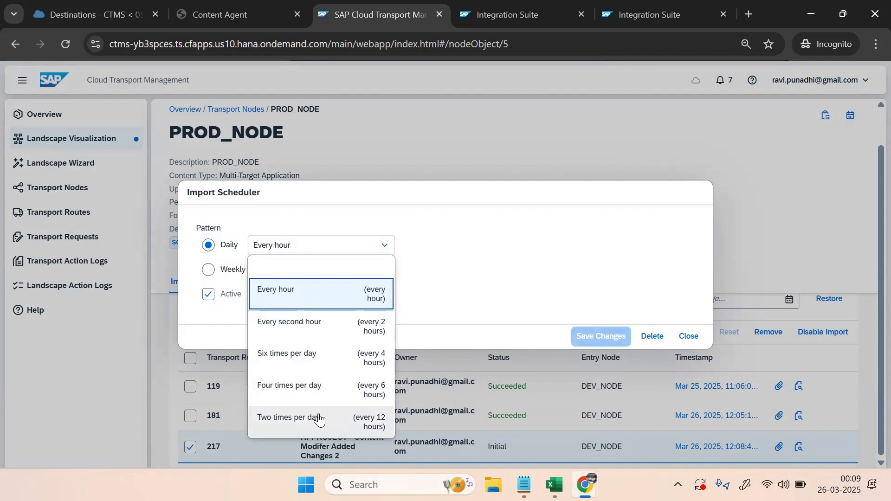
click(321, 223)
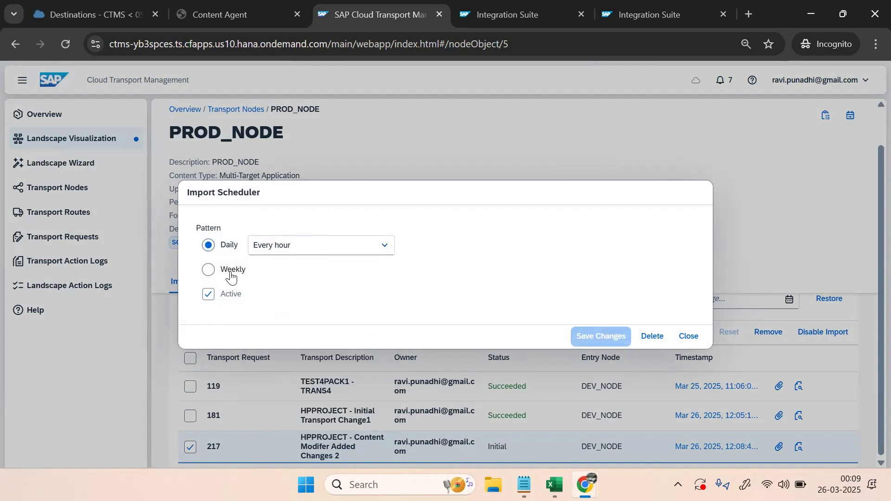
click(688, 337)
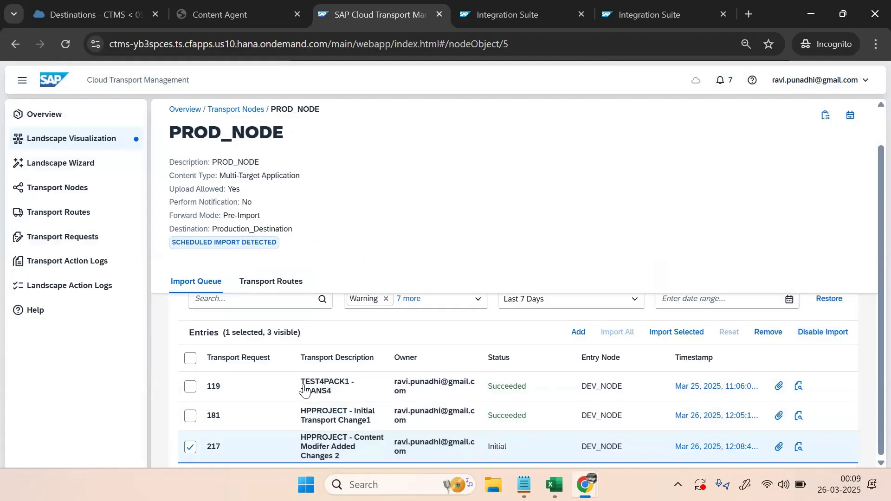
Import request 217 into PROD_NODE until it shows Succeeded, then return to Integration Suite
click(684, 327)
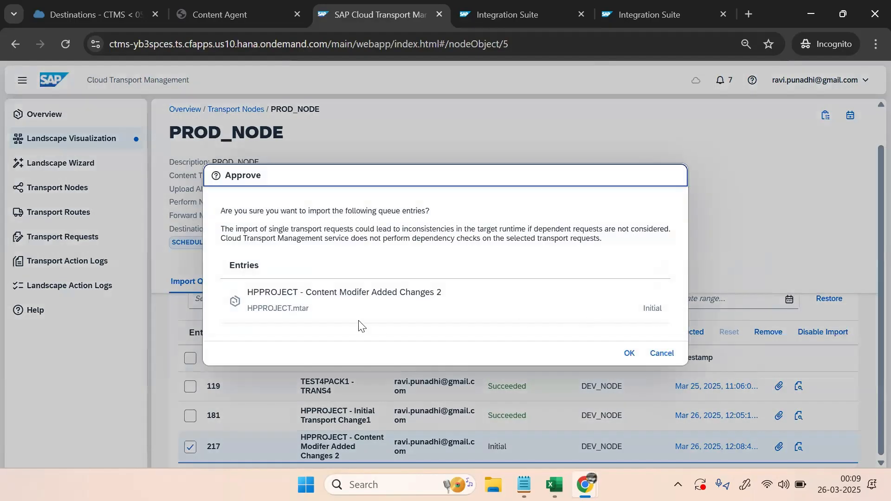
click(630, 354)
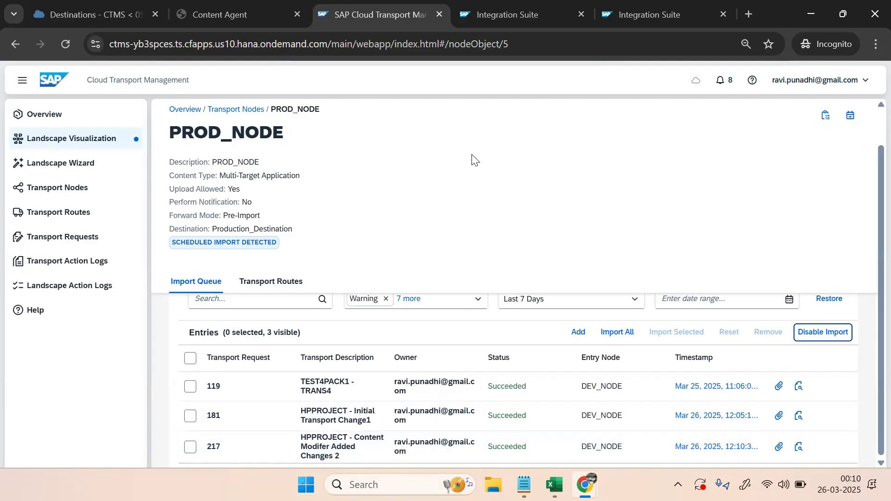
click(512, 13)
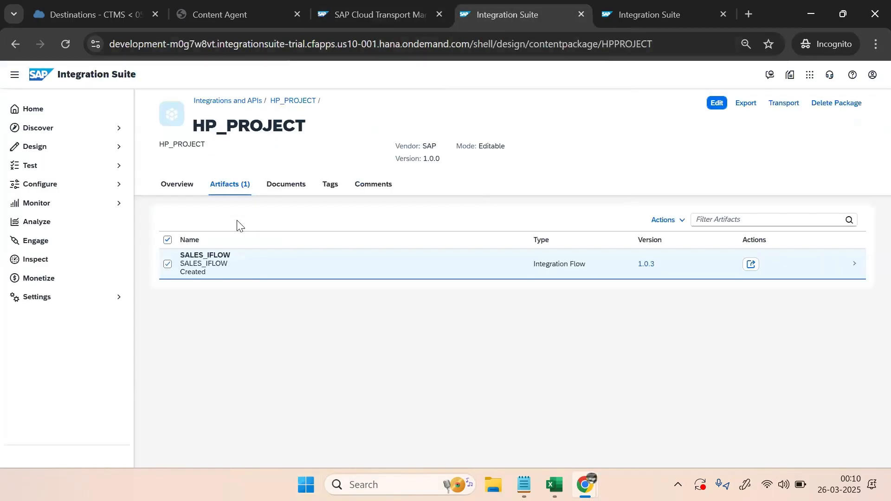
Verify SALES_IFLOW 1.0.3 sits undeployed in the production HP_PROJECT package, then return to the packages list
double_click(292, 101)
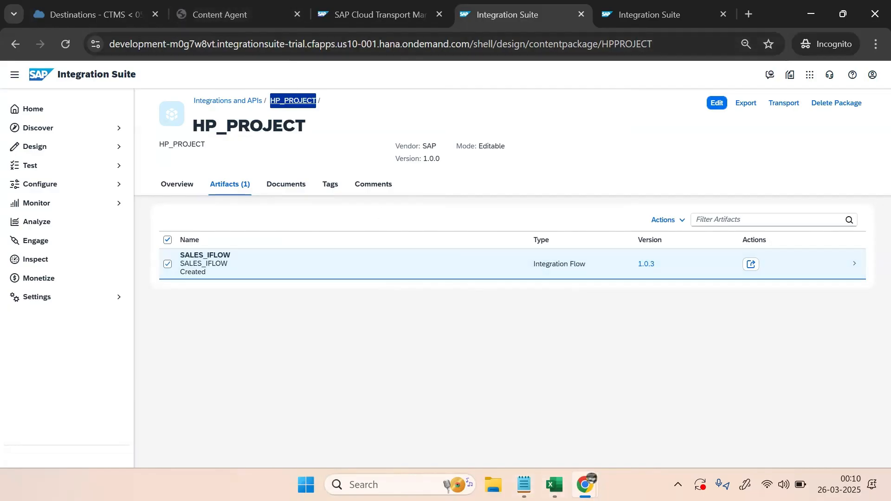
mouse_move(585, 485)
click(518, 432)
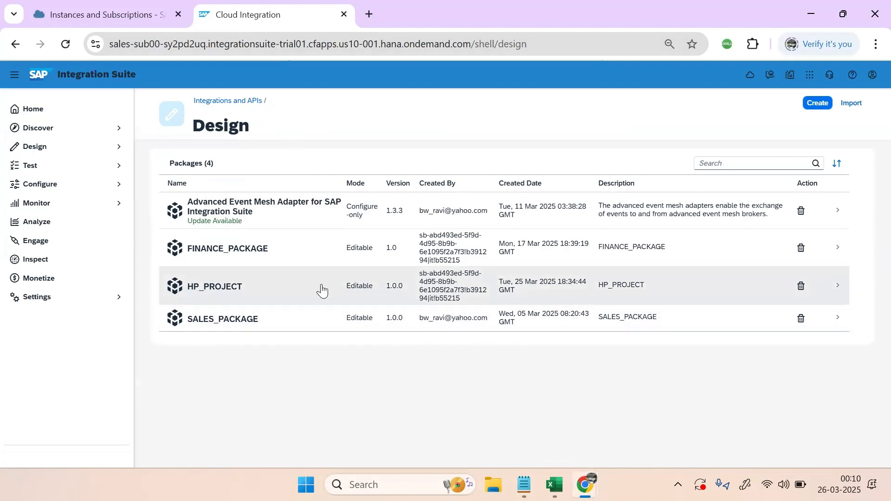
click(263, 294)
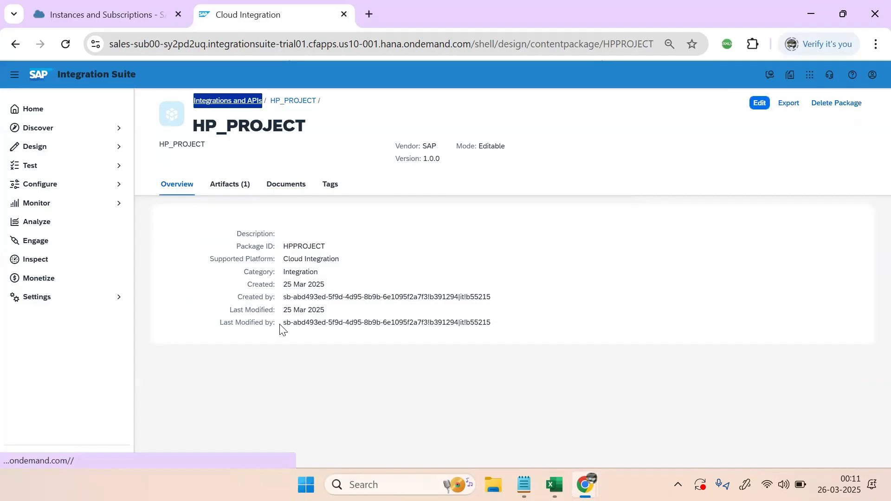
click(241, 194)
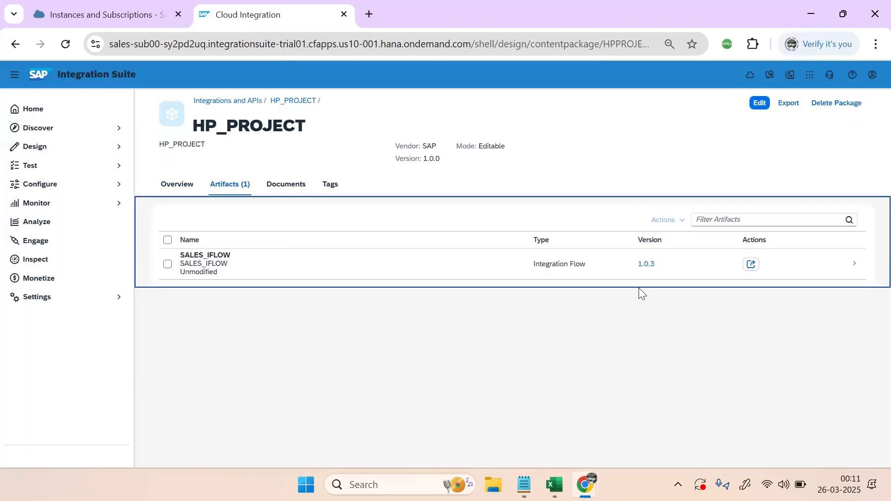
click(224, 272)
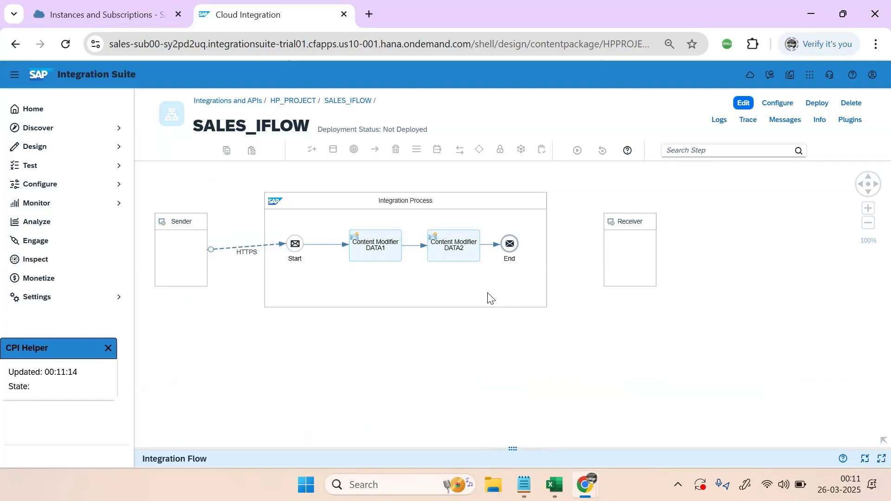
click(237, 101)
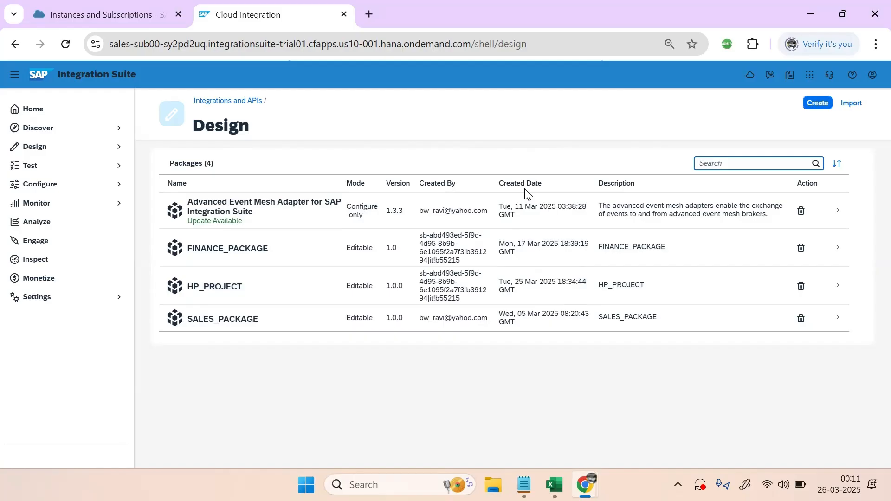
Review the Content Agent Overview showing the finished export activity DD and three destination-based content resources
mouse_move(586, 485)
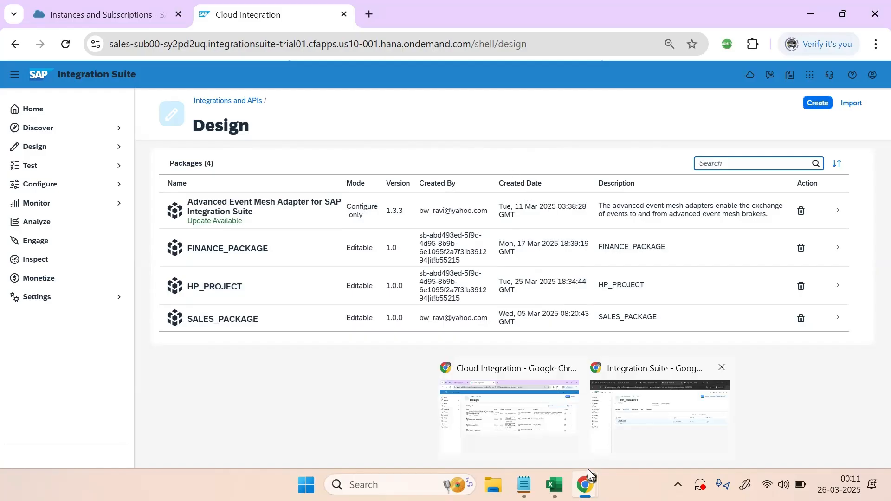
click(657, 436)
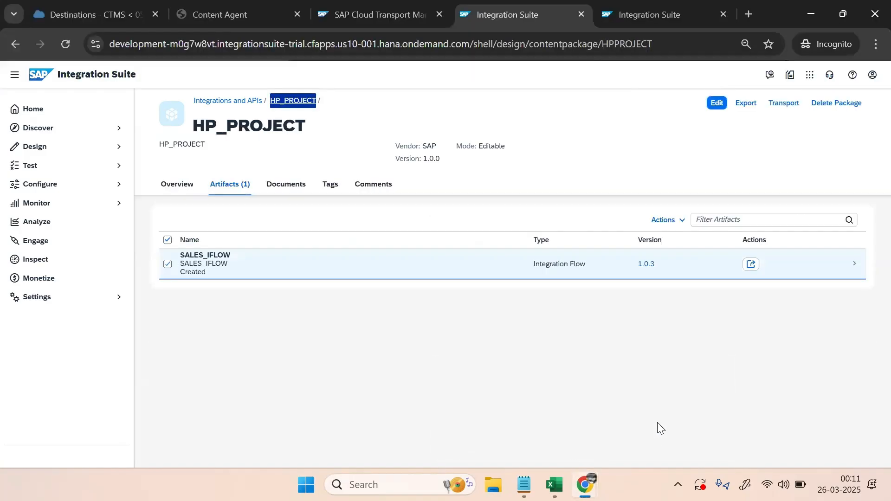
click(244, 16)
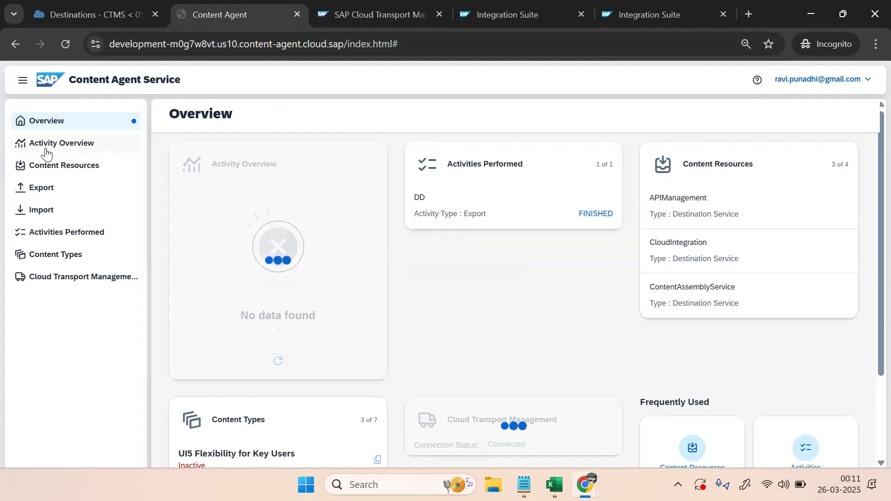
click(50, 126)
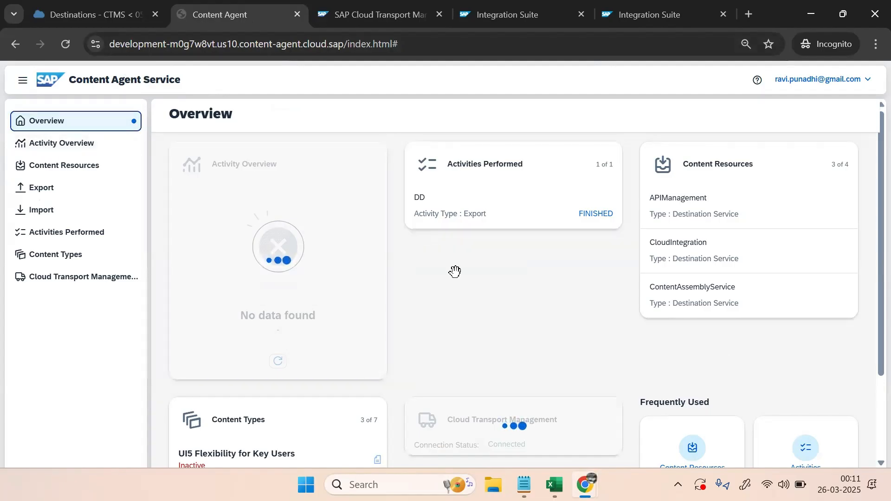
scroll(871, 237, down, 3)
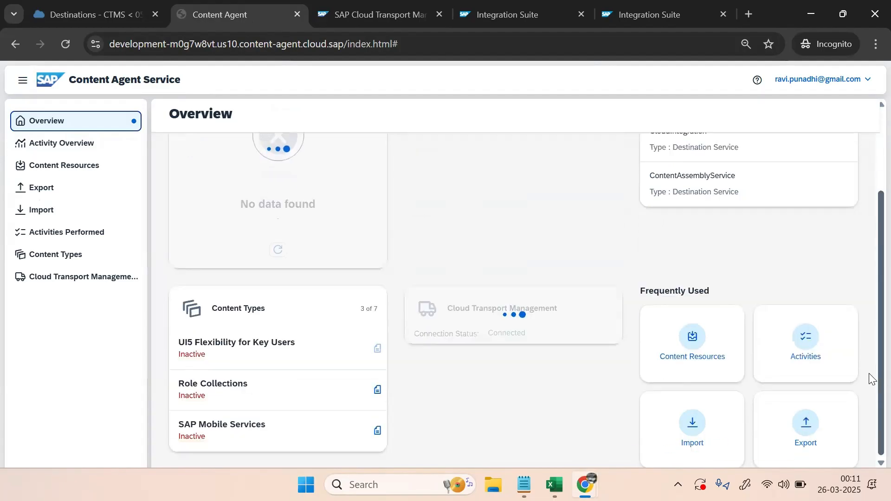
click(139, 51)
key(Return)
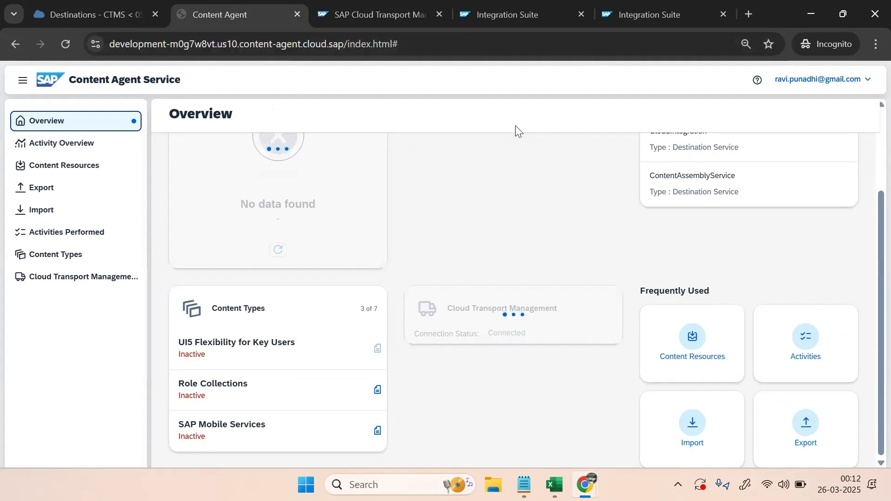
scroll(871, 208, up, 2)
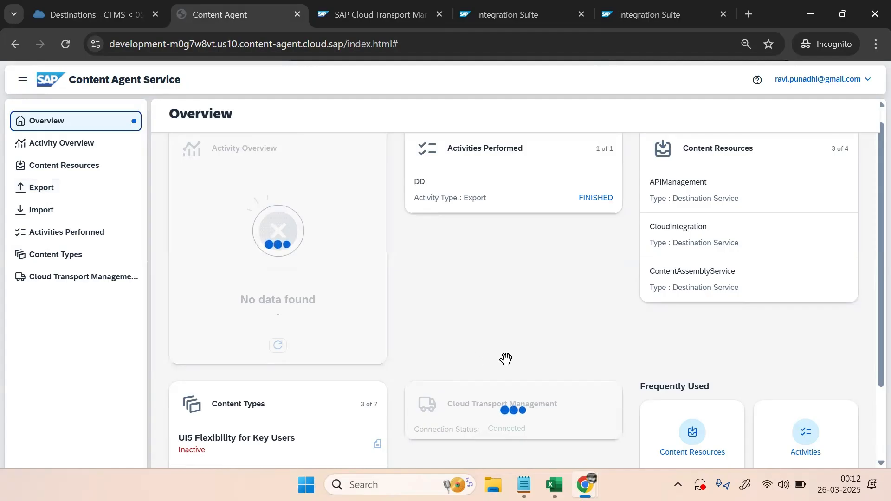
click(56, 210)
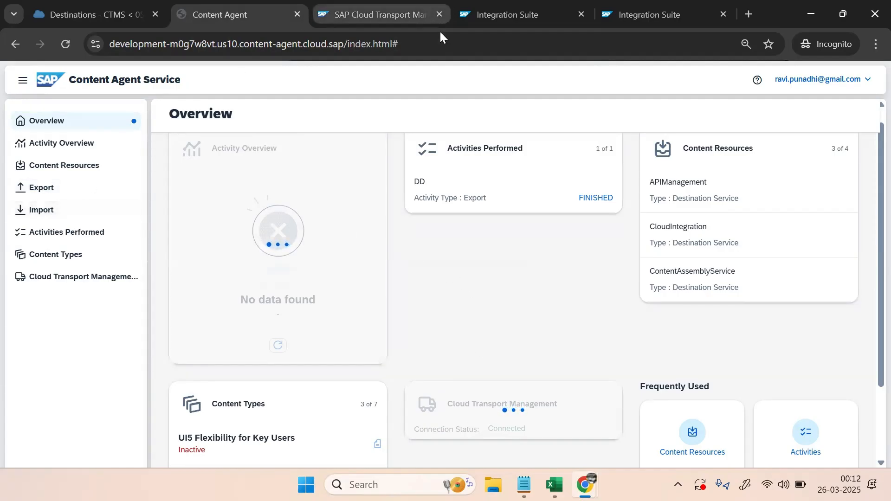
Start a new integration package named HP_PROJECT2
click(504, 13)
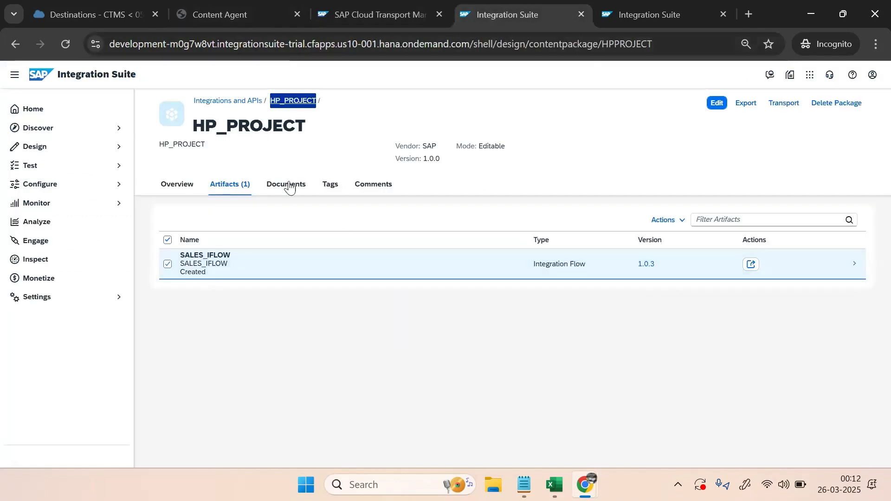
click(235, 103)
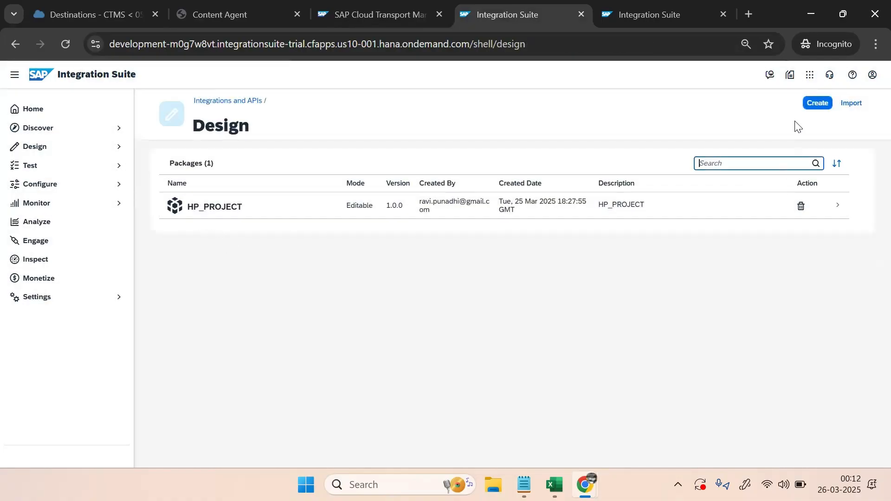
click(814, 106)
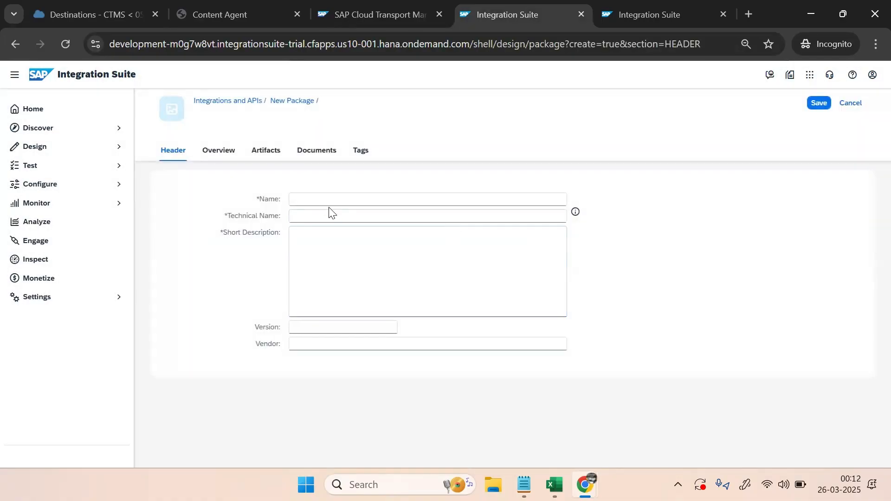
click(356, 200)
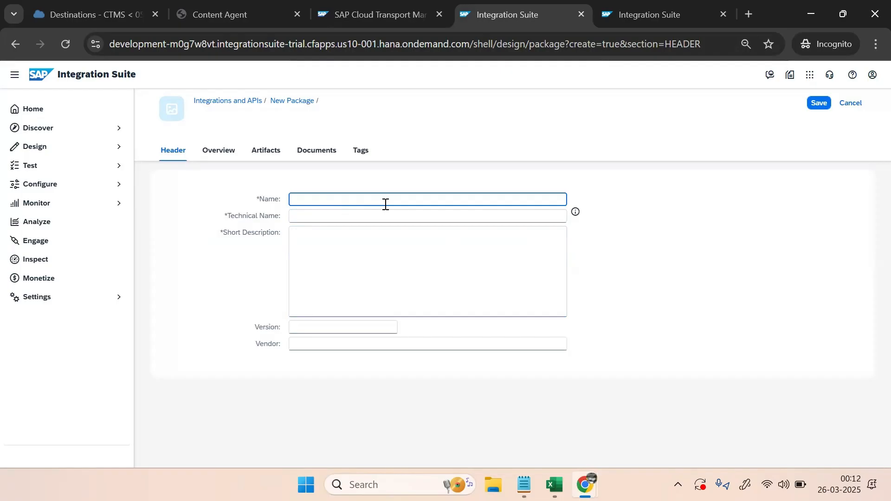
text(hp)
key(BackSpace)
key(BackSpace)
key(Caps_Lock)
text(HP_PRO)
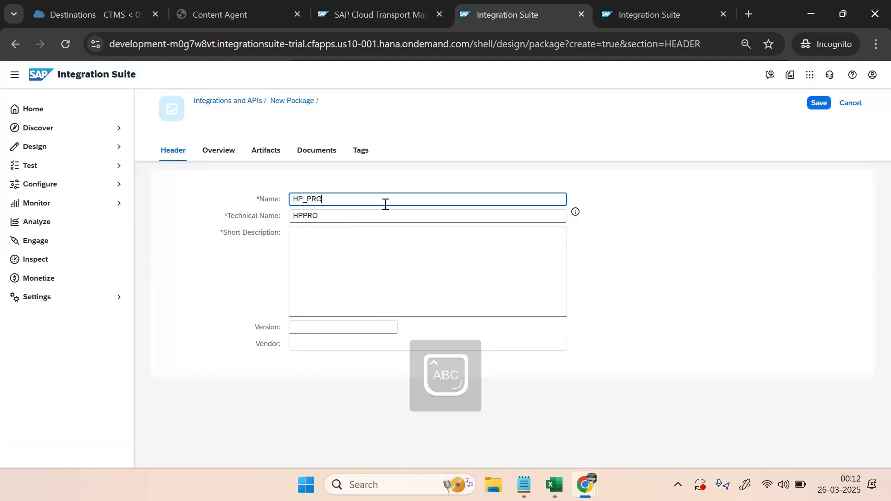
text(JECT2)
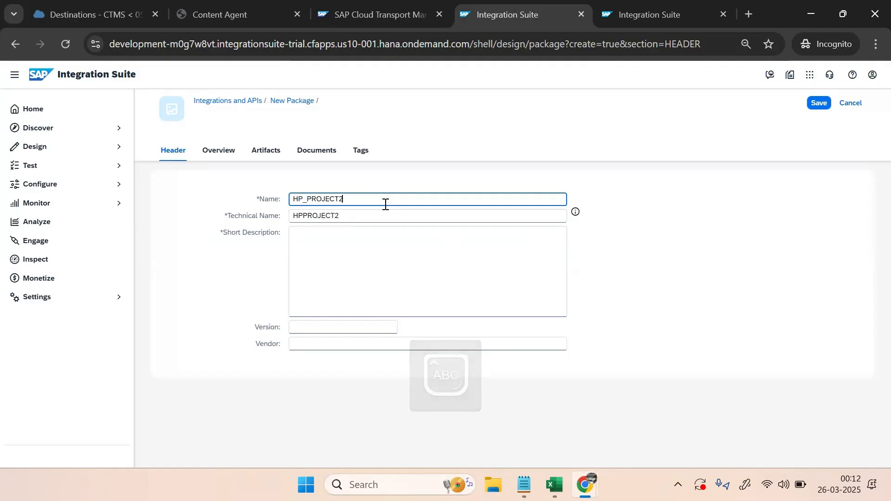
Give the package description HP_PROJECT2, version 1.0.0 and vendor SAP, and save it
key(ctrl+a)
key(ctrl+c)
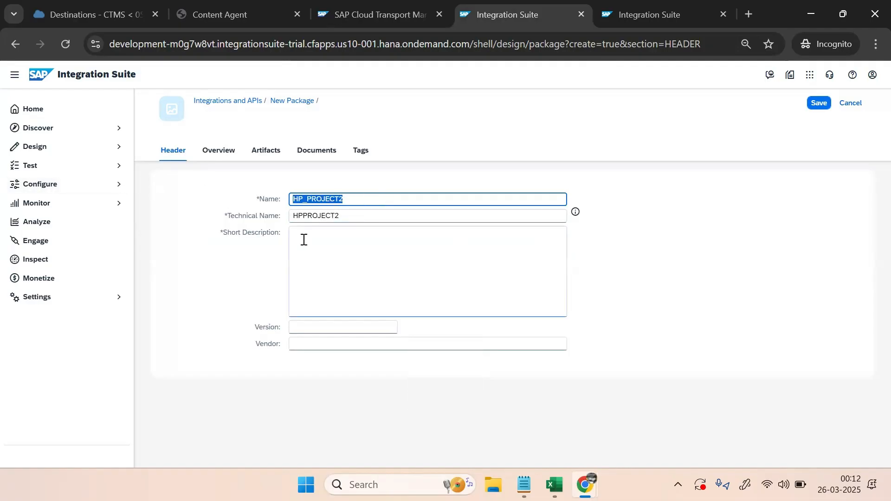
click(354, 252)
key(ctrl+v)
click(317, 336)
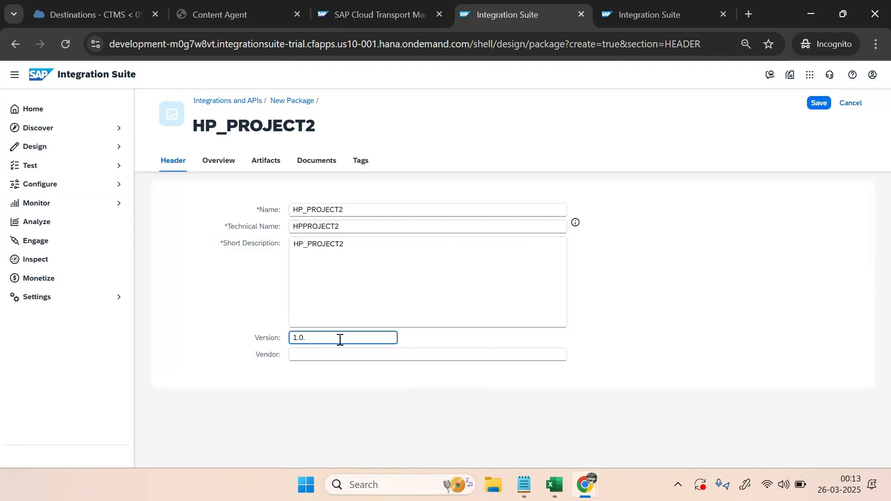
click(299, 353)
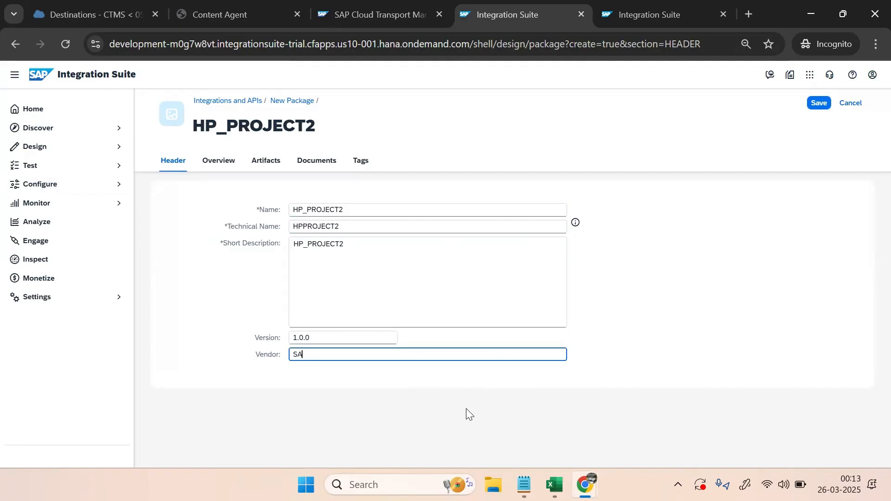
click(207, 308)
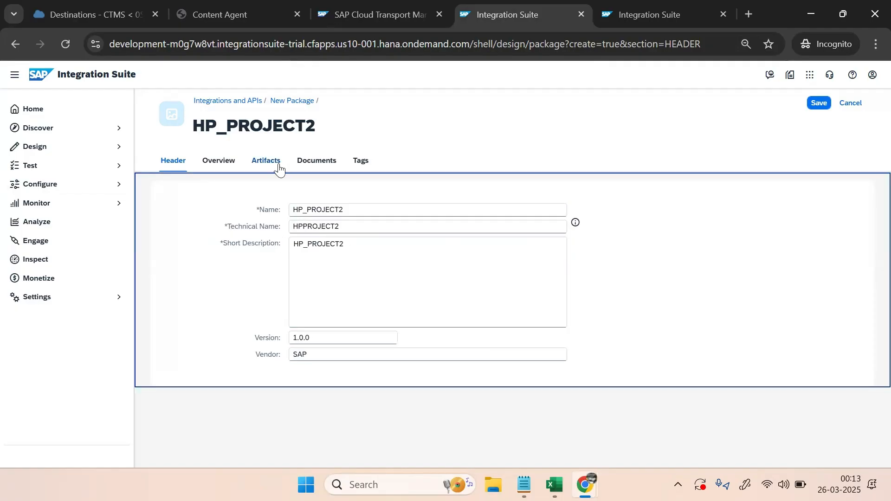
click(818, 104)
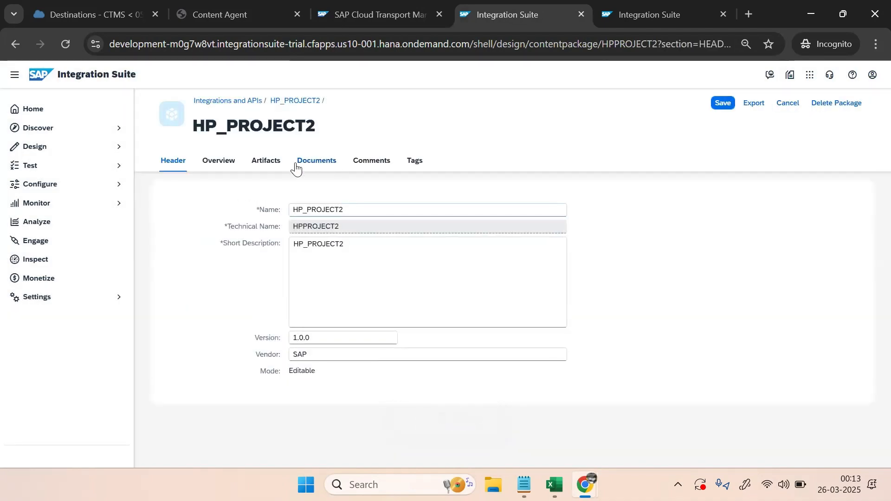
click(273, 163)
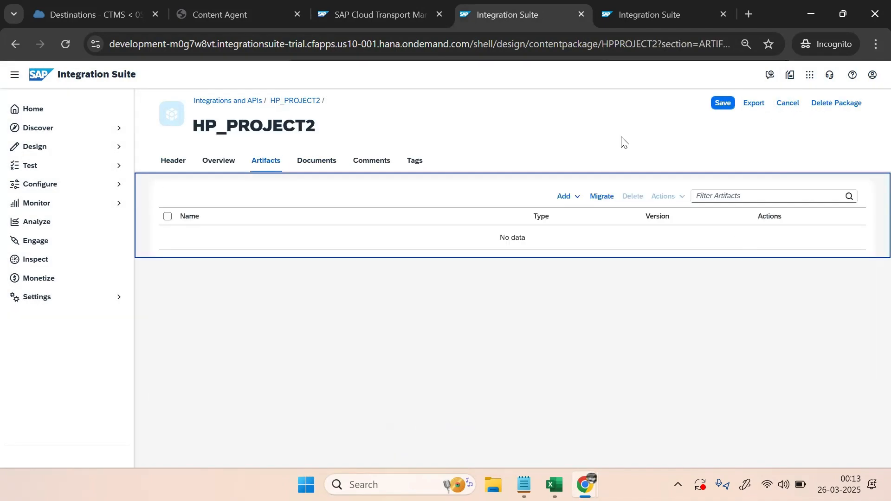
Add integration flow PURCHANSING_IFLOW with a matching description to HP_PROJECT2 and open it in the editor
click(570, 199)
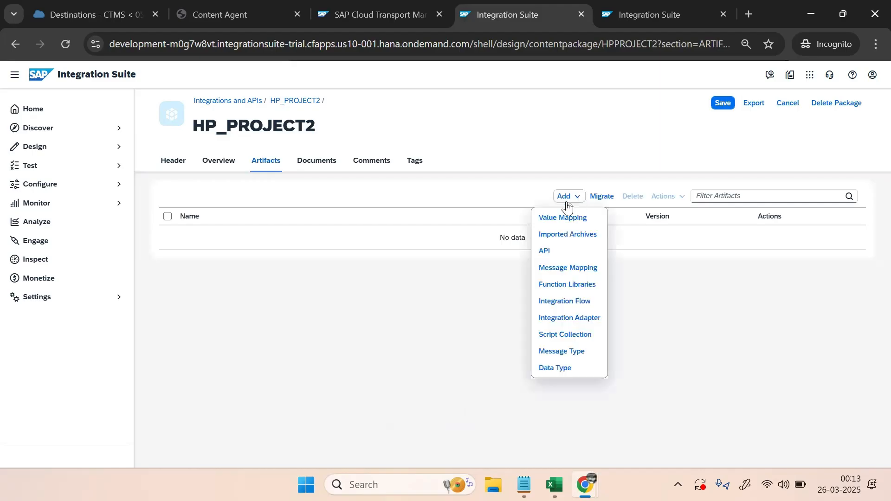
click(582, 304)
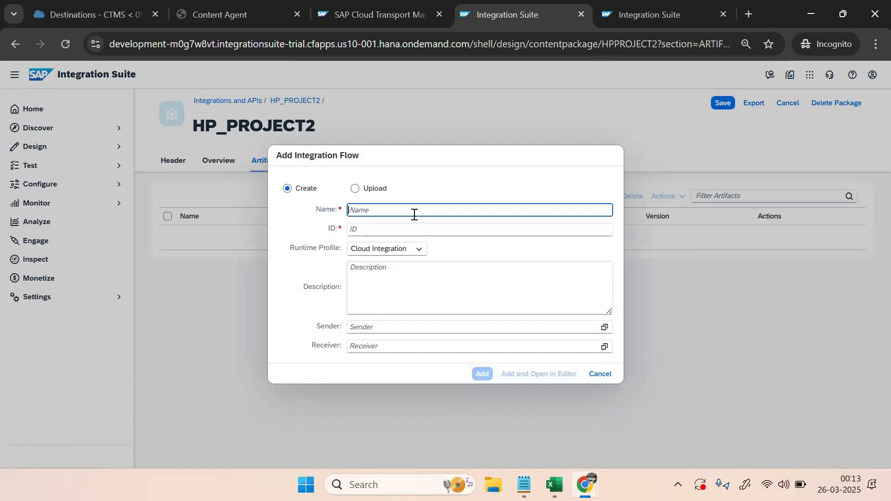
text(PURCHANSING_)
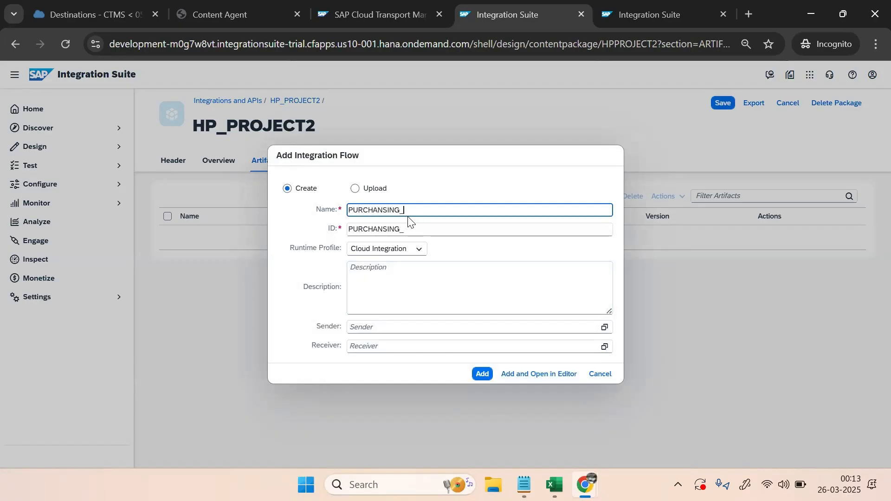
click(407, 268)
drag(448, 211, 157, 210)
click(414, 293)
key(ctrl+v)
click(541, 376)
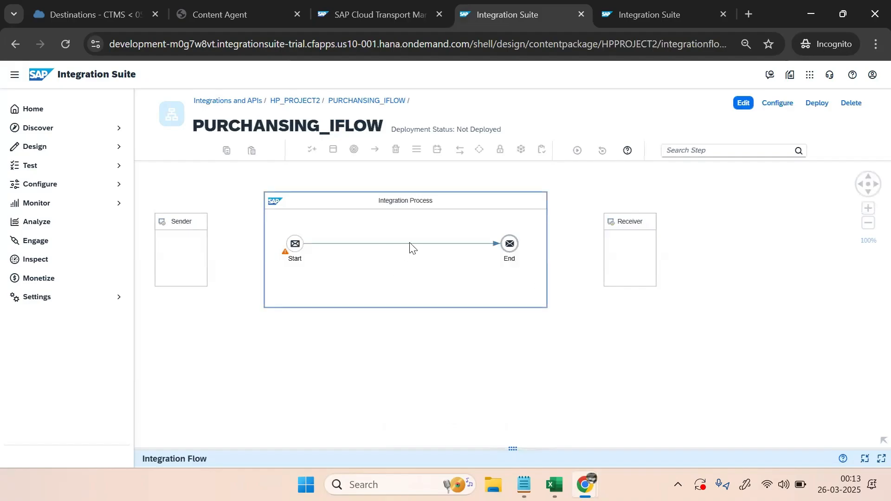
Switch the flow to edit mode and insert a Content Modifier between Start and End
click(410, 244)
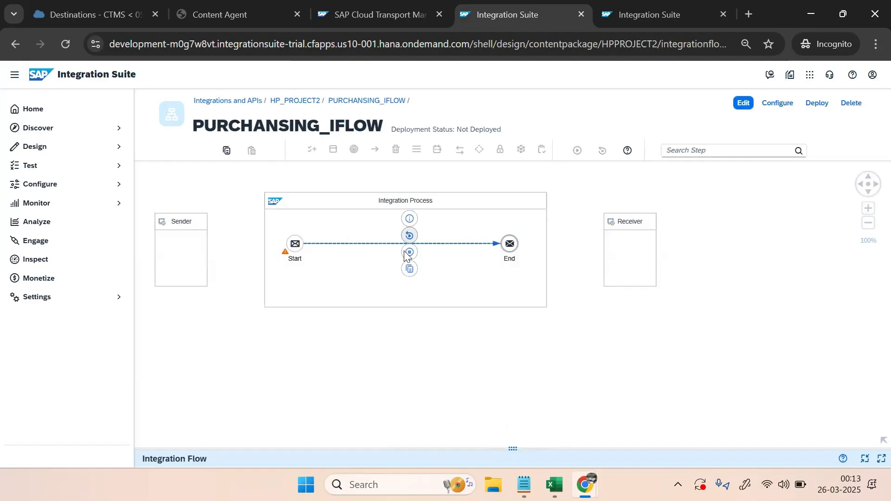
click(744, 103)
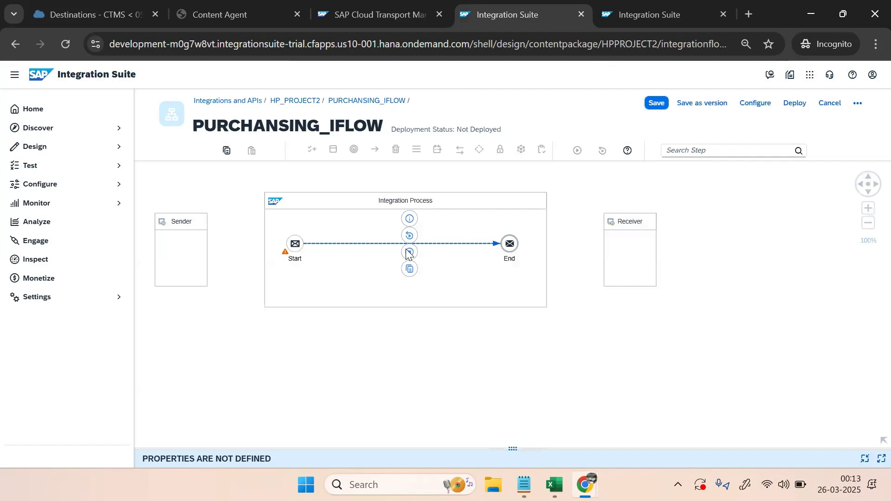
click(447, 276)
click(410, 252)
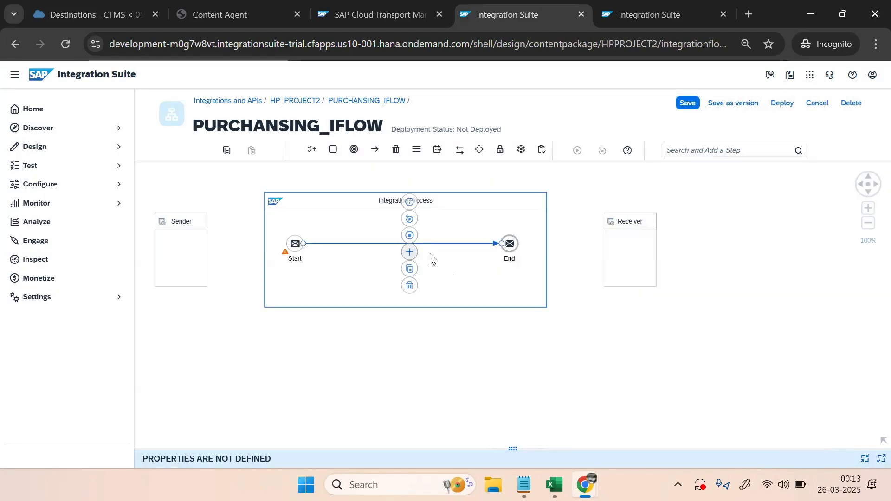
click(557, 308)
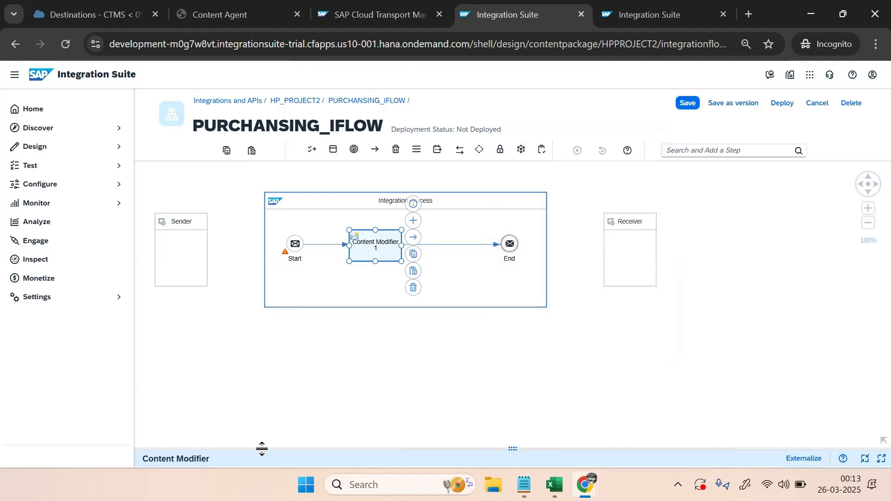
Set the Content Modifier's message body to Expression 'TEST MESSAGE' and save the flow as version 1.0.1
drag(260, 447, 334, 342)
click(395, 372)
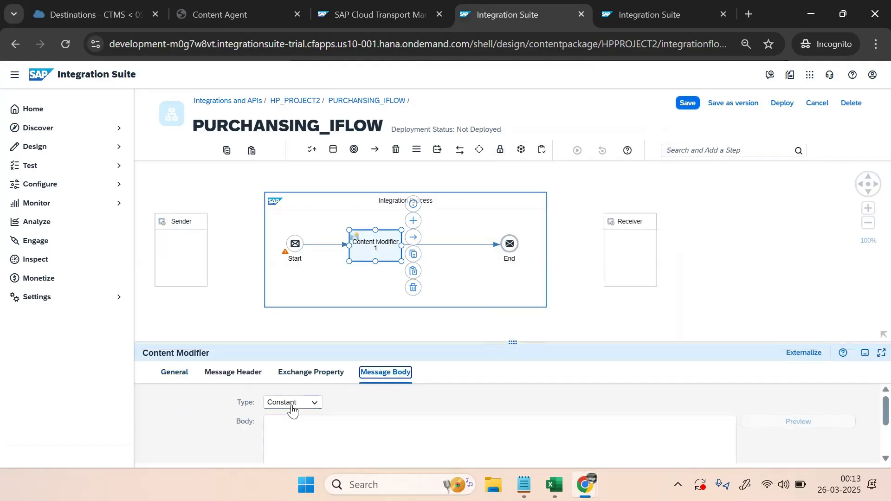
click(292, 403)
click(294, 427)
click(294, 427)
text(TEST MESSAGE)
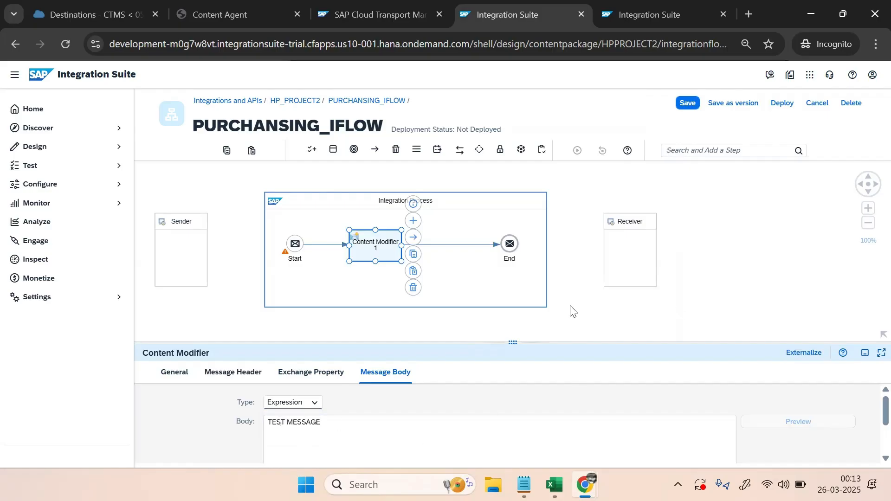
click(552, 288)
click(690, 109)
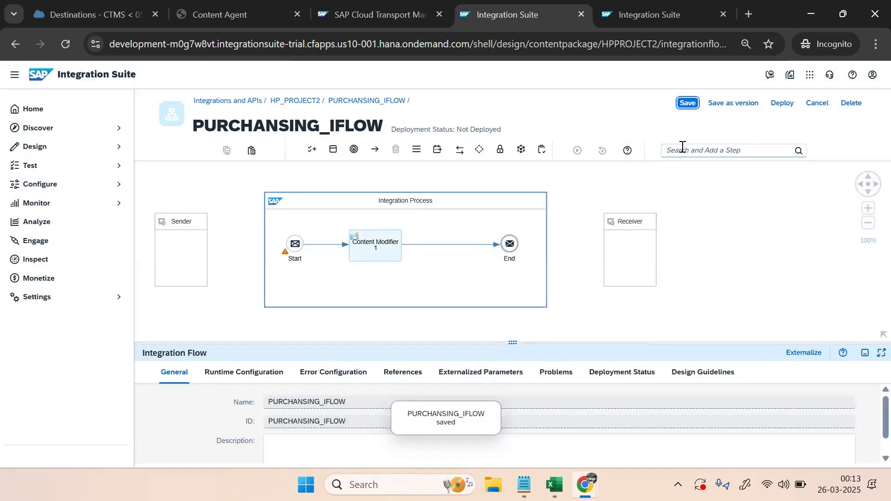
click(748, 104)
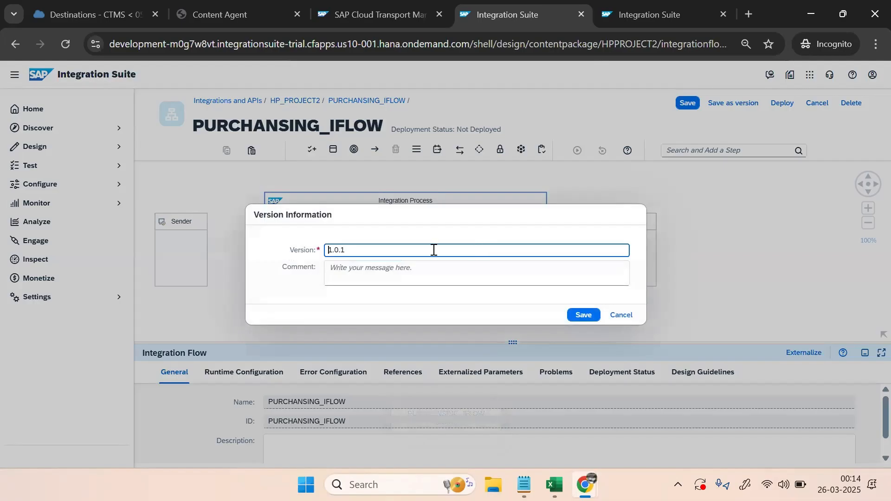
Save PURCHANSING_IFLOW as version 1.0.1 with the comment 'IN'
click(361, 271)
text(INITIAL)
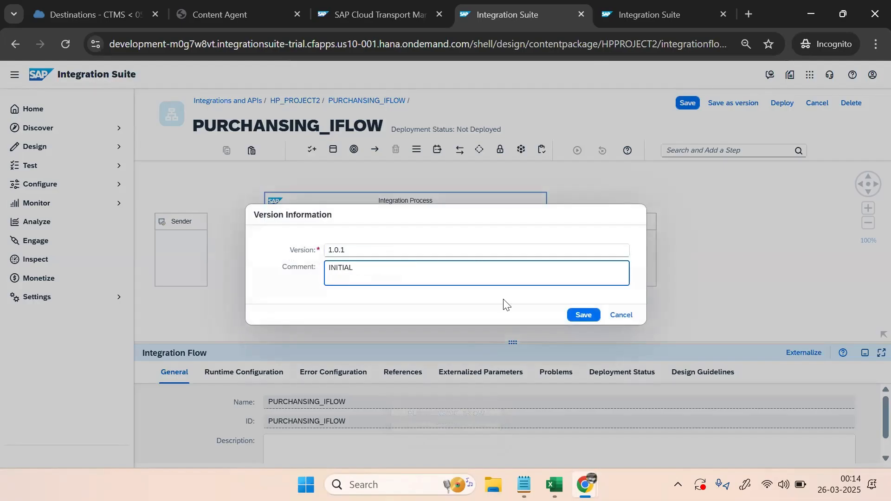
click(583, 315)
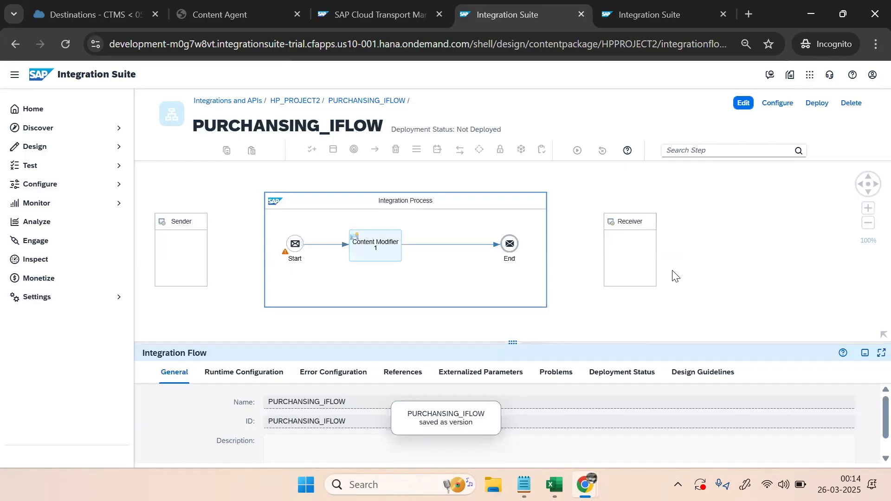
Deploy the flow to the Cloud Integration runtime so it shows deployed and started
click(785, 102)
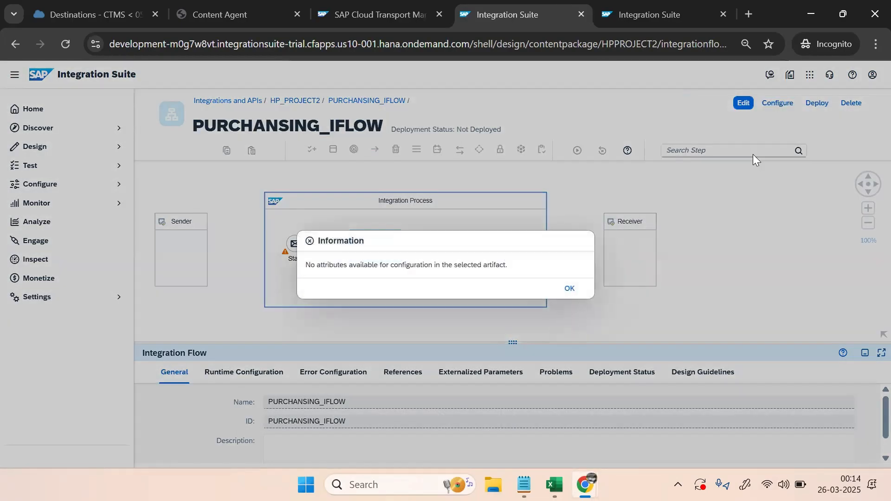
click(569, 289)
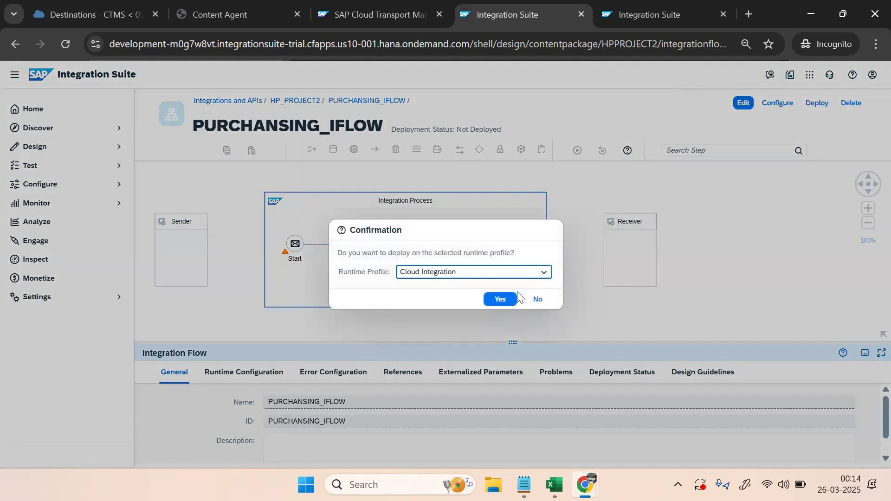
click(514, 297)
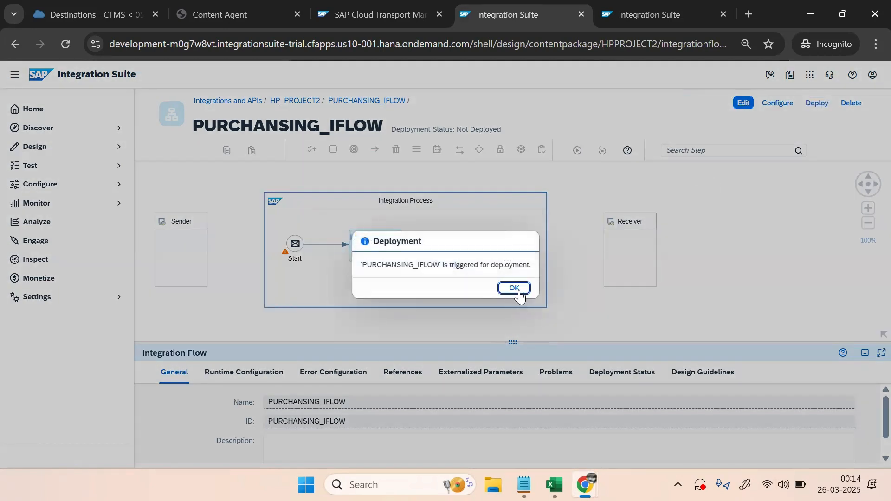
click(516, 288)
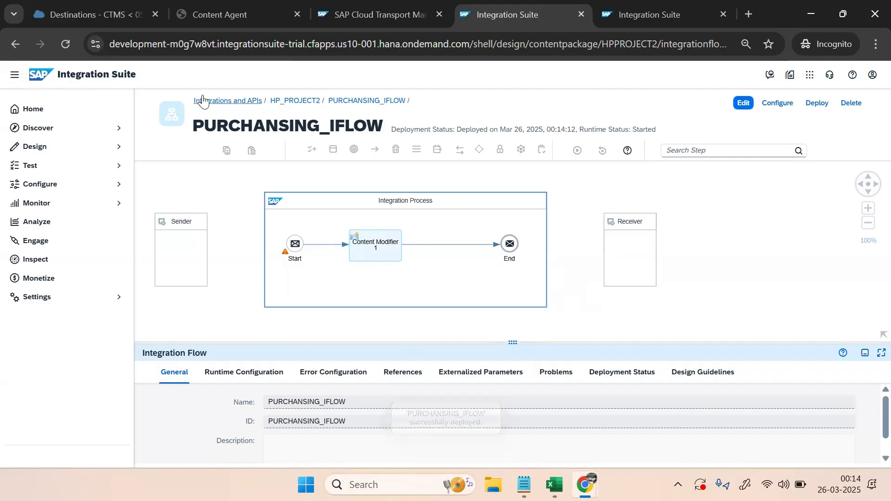
Reopen HP_PROJECT2 via Design > Integrations and APIs to verify PURCHANSING_IFLOW 1.0.1, then return to Content Agent
click(288, 100)
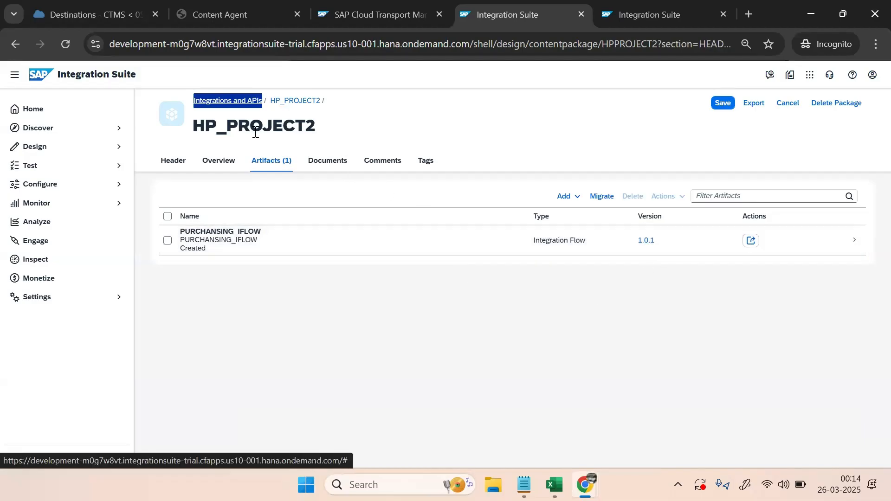
click(41, 146)
click(55, 166)
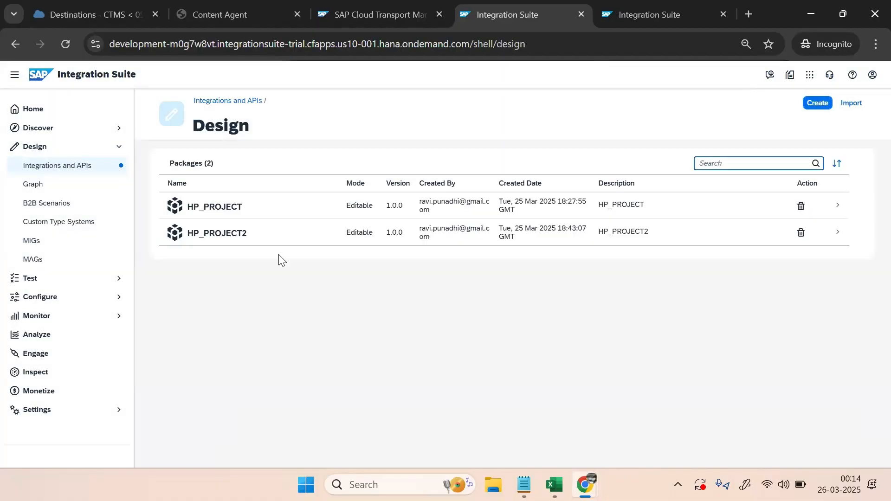
click(240, 234)
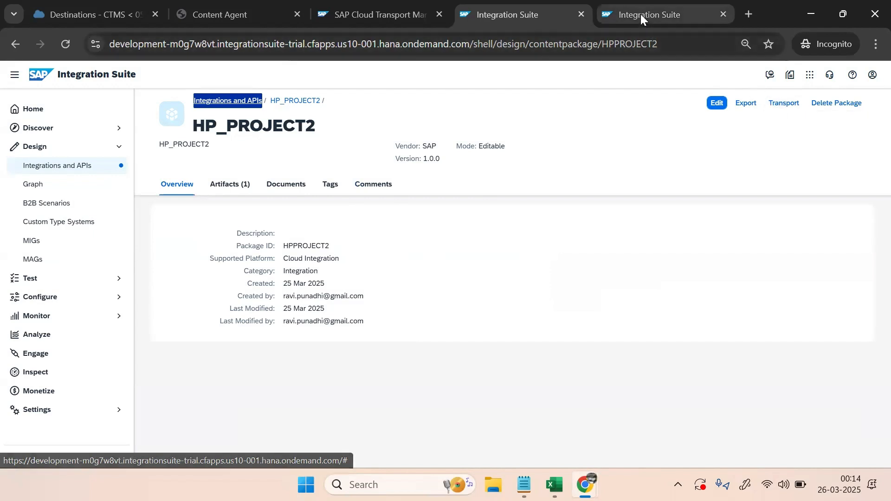
click(193, 15)
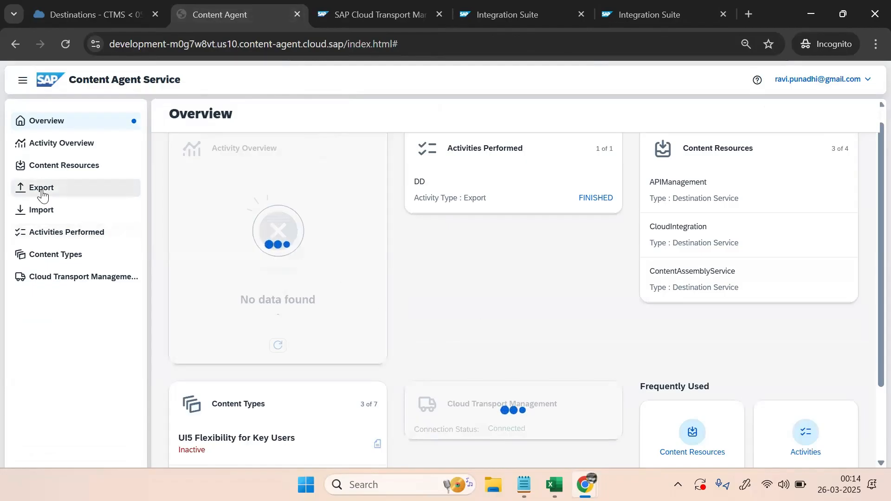
Refresh Content Resources, which lists four destination-service contents
click(64, 172)
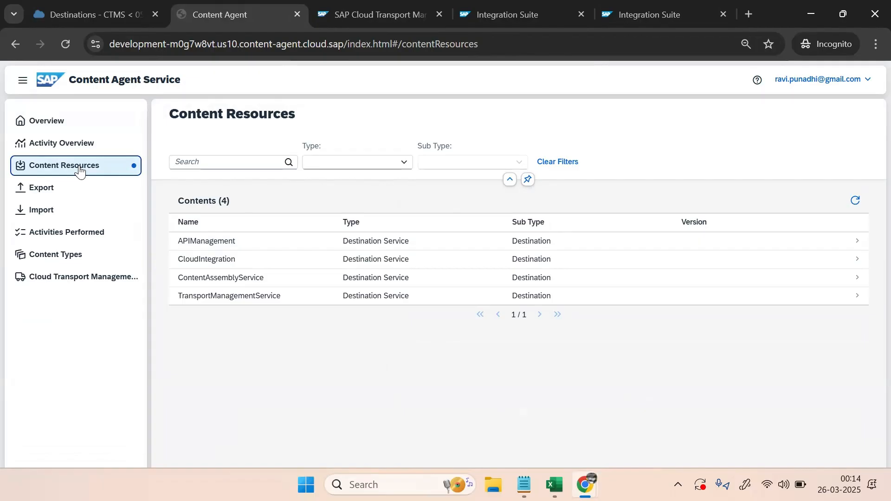
click(535, 309)
click(855, 201)
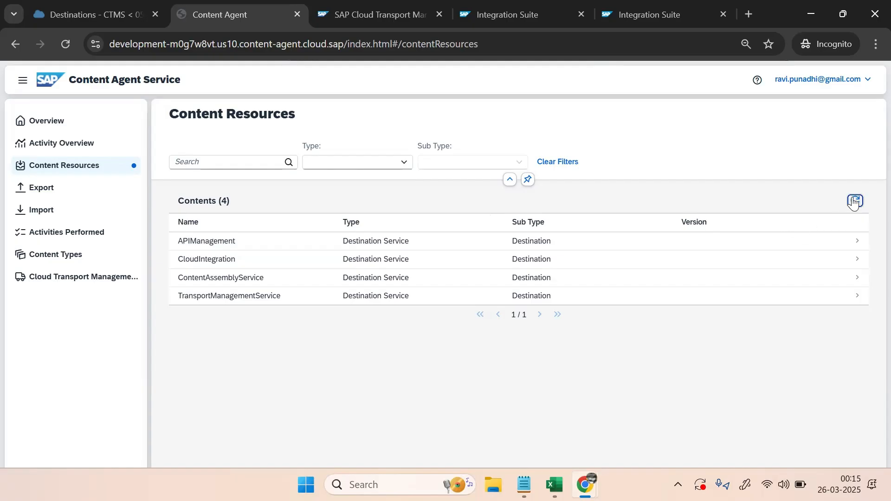
Check the seven subscribed Content Types and their statuses, then start a new Export
click(49, 257)
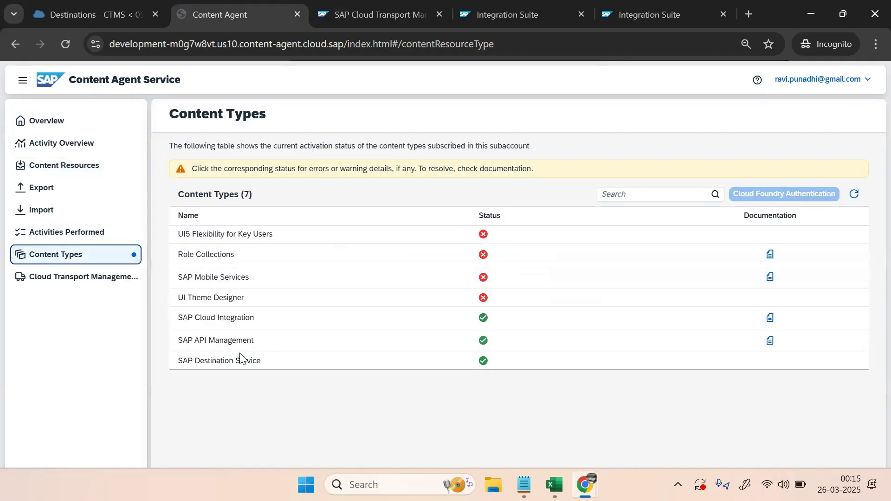
click(229, 360)
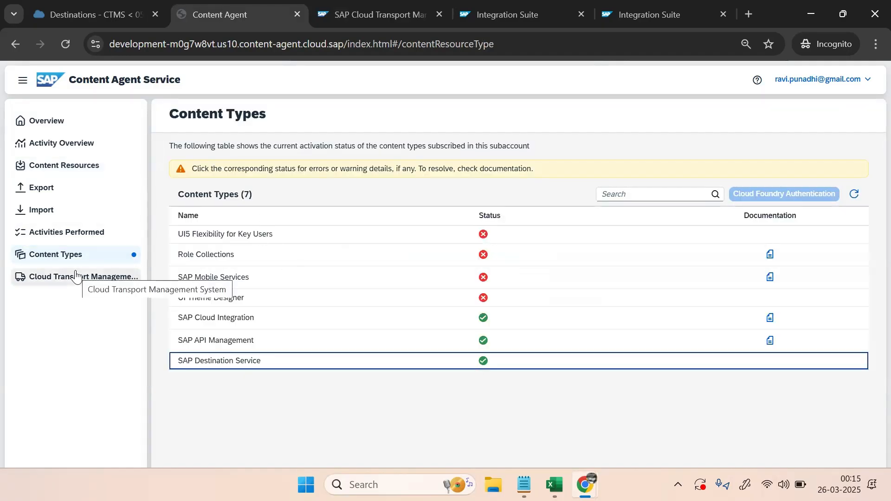
click(40, 187)
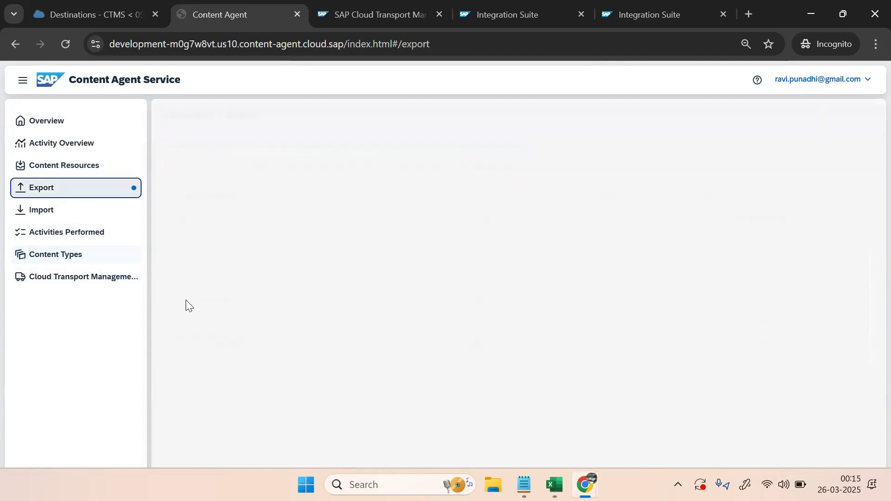
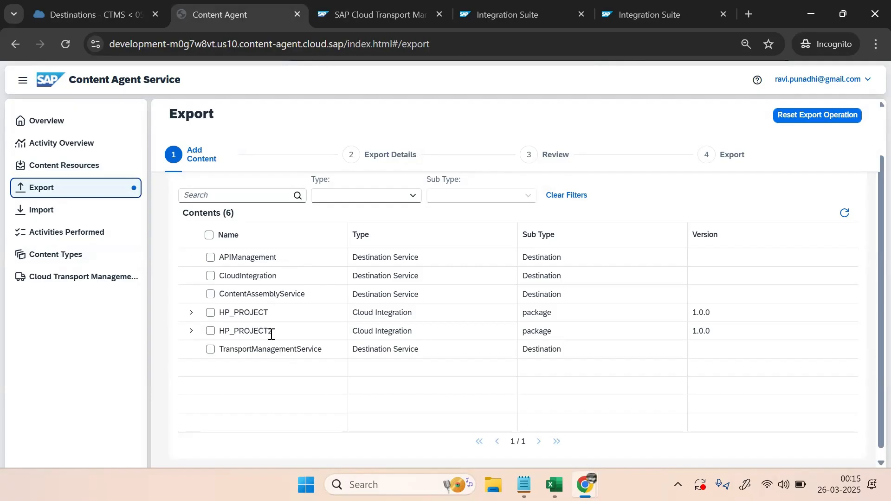
Tick HP_PROJECT2 and its PURCHANSING_IFLOW 1.0.1 integration flow for export
click(210, 331)
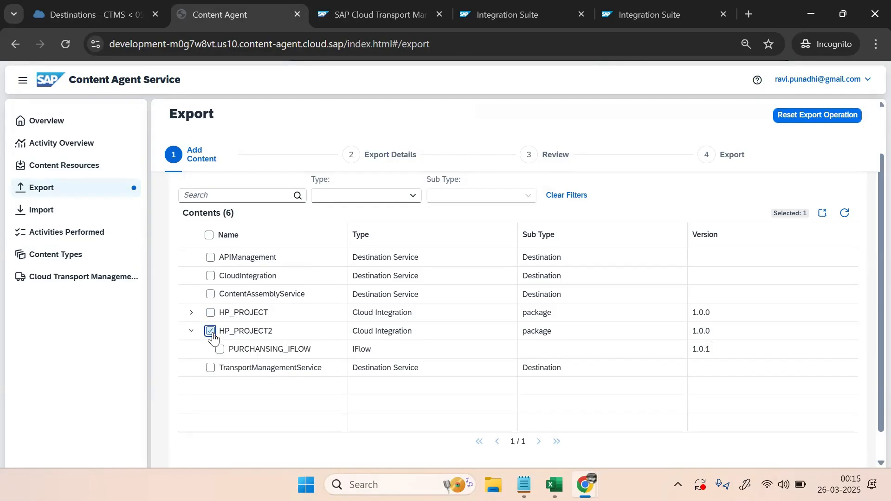
click(220, 350)
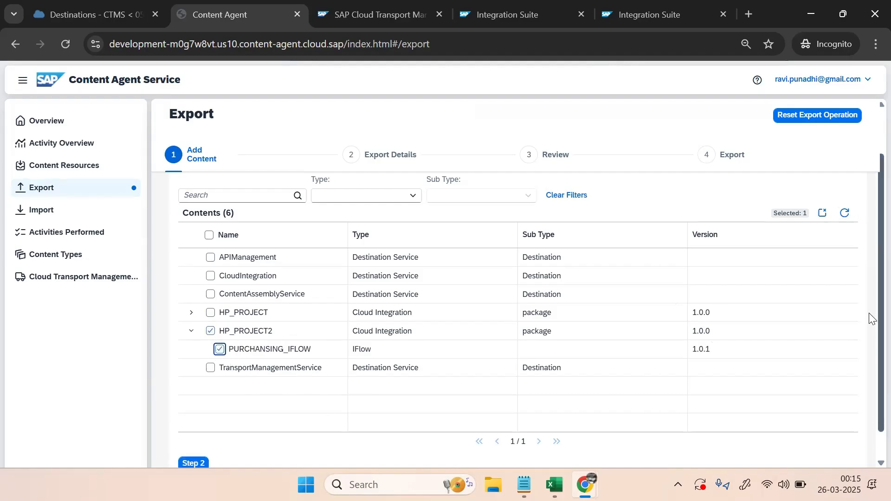
scroll(871, 332, down, 1)
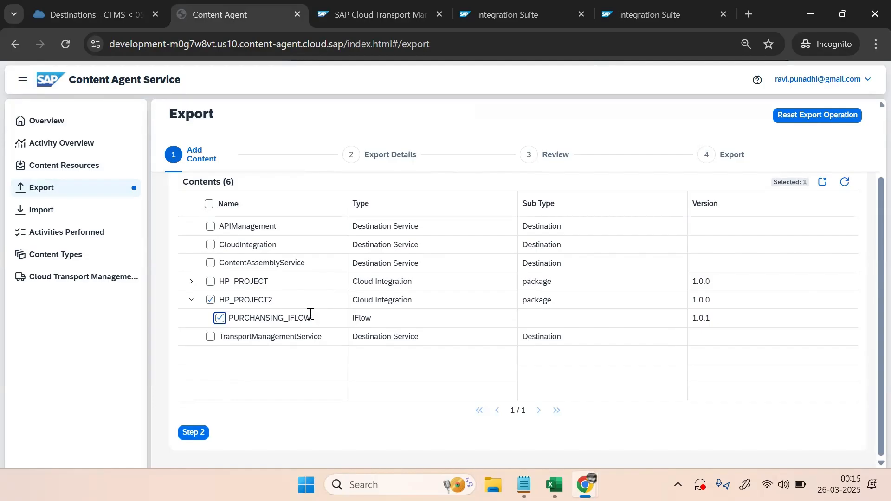
Set the export mode to Download with the description 'HP PROJECT2'
click(193, 432)
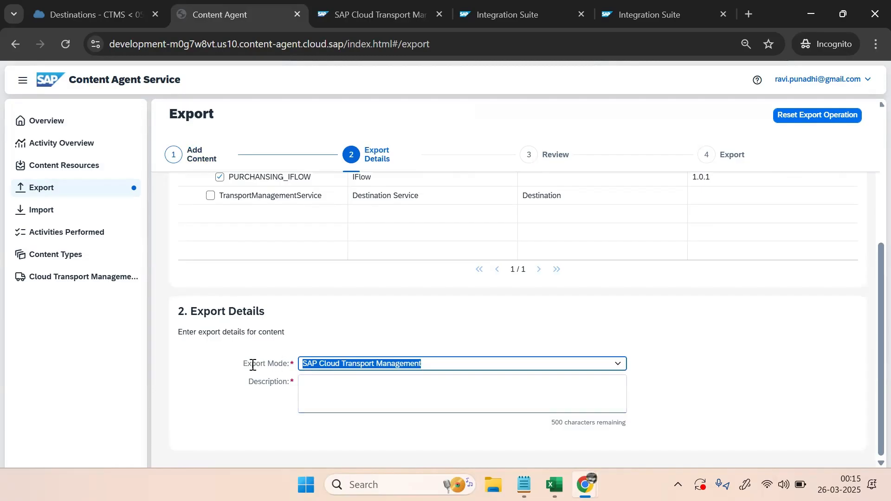
click(370, 365)
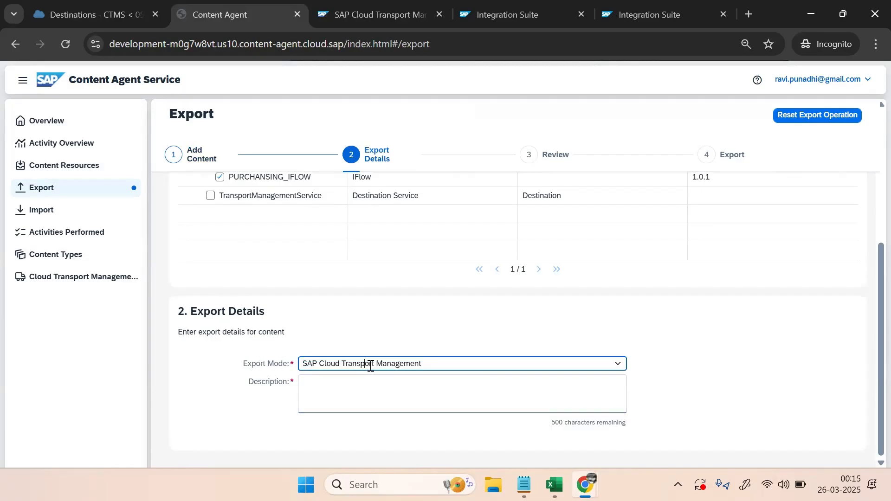
click(616, 367)
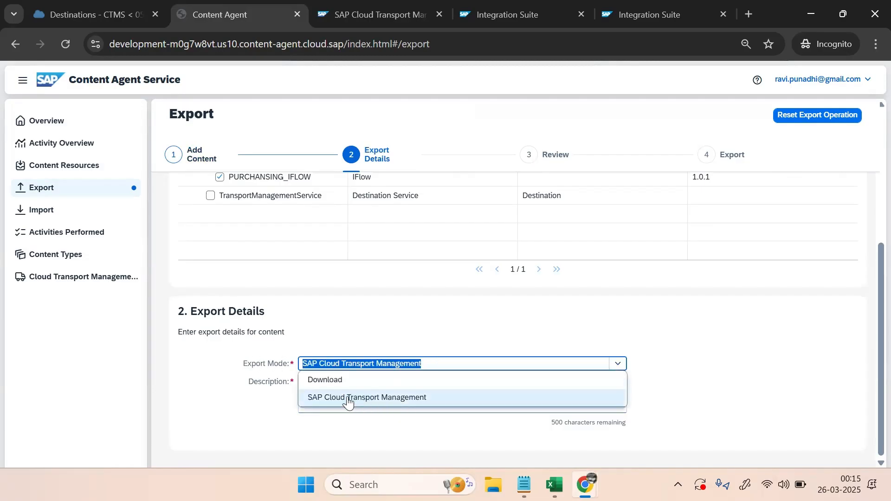
click(331, 380)
click(323, 385)
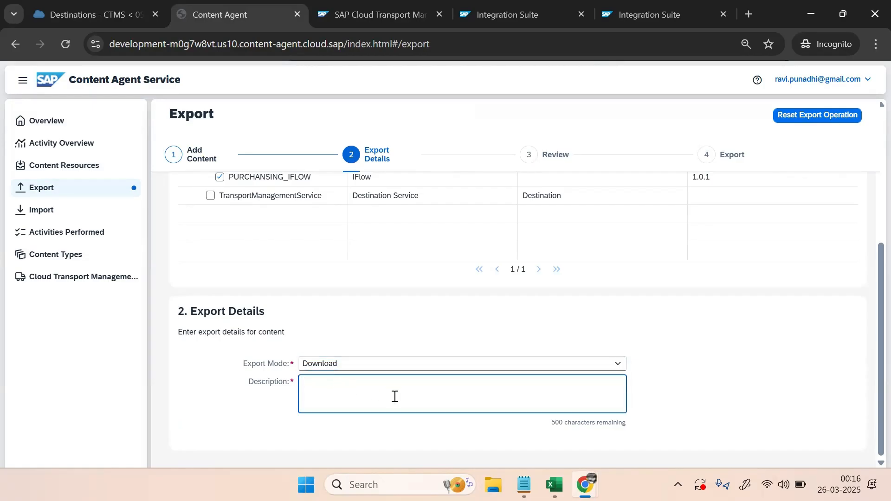
text(HP PROJECT2)
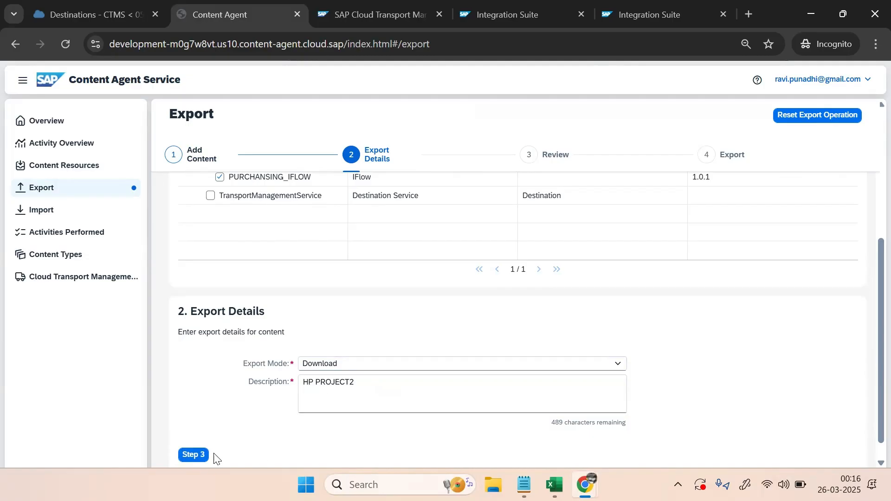
Review HP_PROJECT2's contents and start the export to get the MTAR save dialog
click(195, 457)
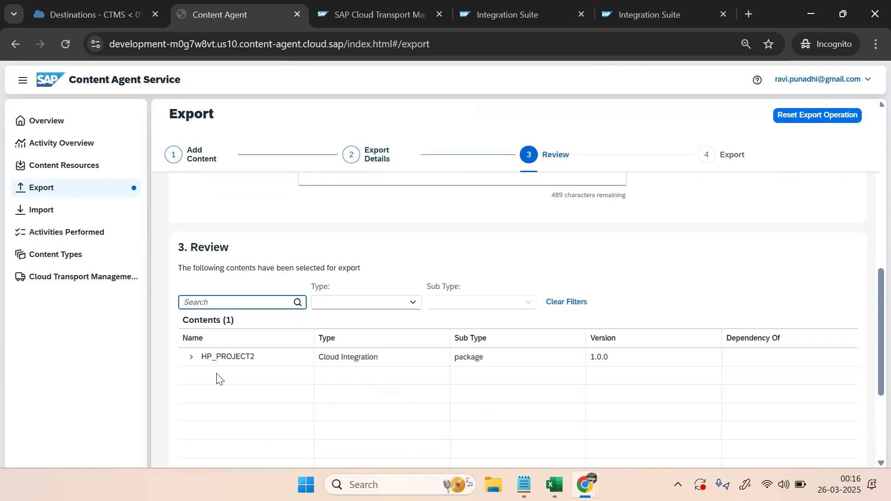
click(191, 358)
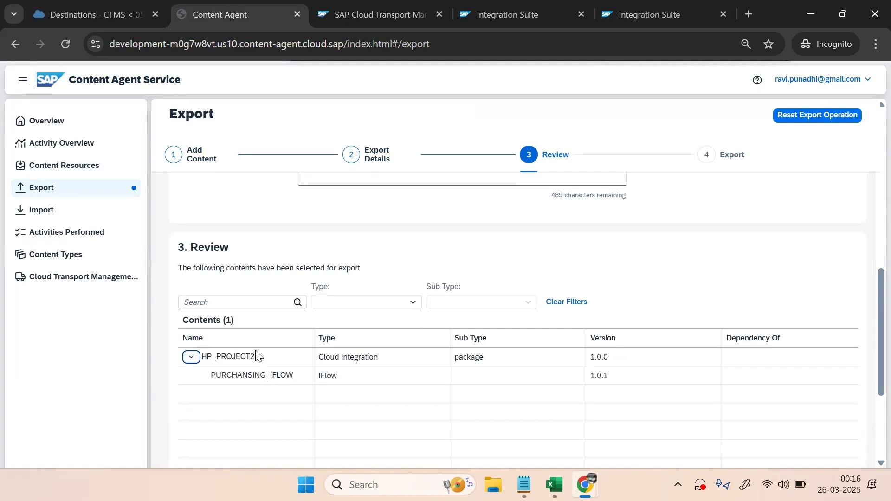
drag(869, 322, 869, 395)
click(190, 441)
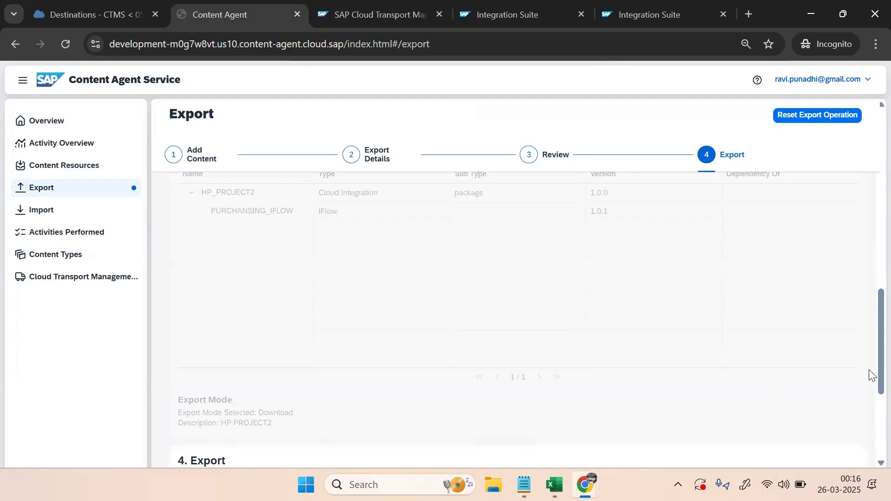
drag(869, 356, 869, 426)
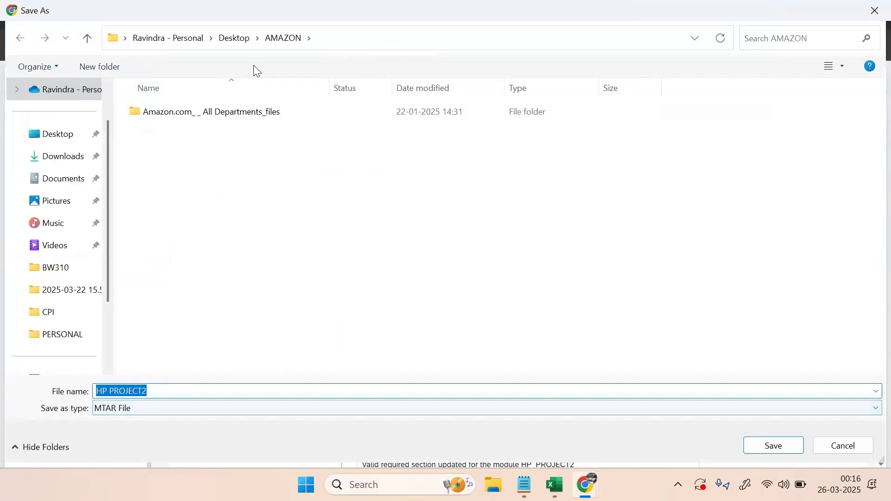
Save HP PROJECT2.mtar (5.8 KB) to Downloads, then return to Export for a new run
click(65, 157)
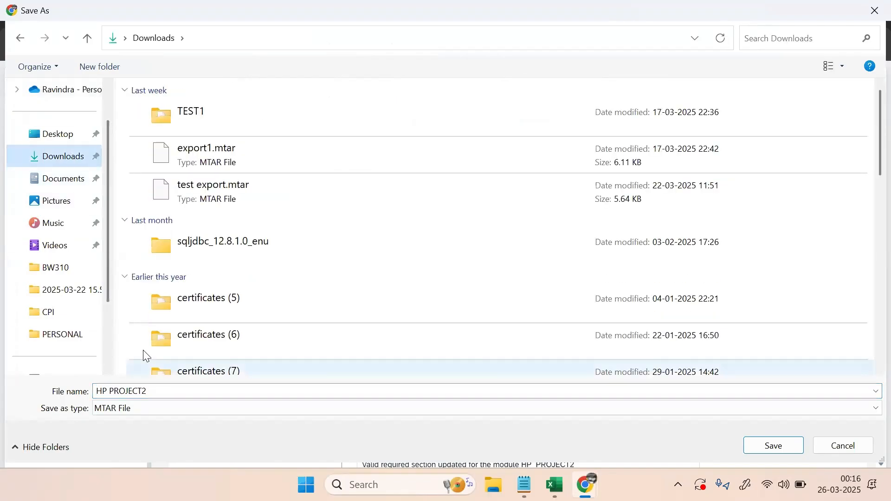
click(772, 446)
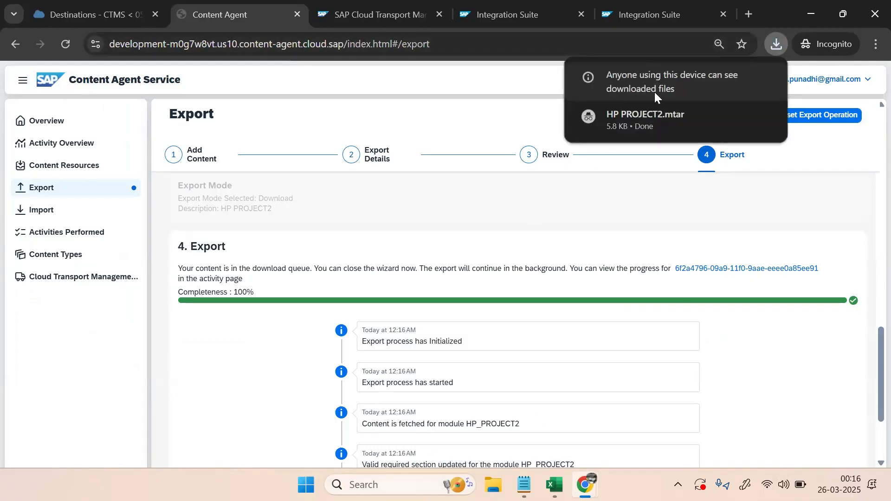
mouse_move(652, 117)
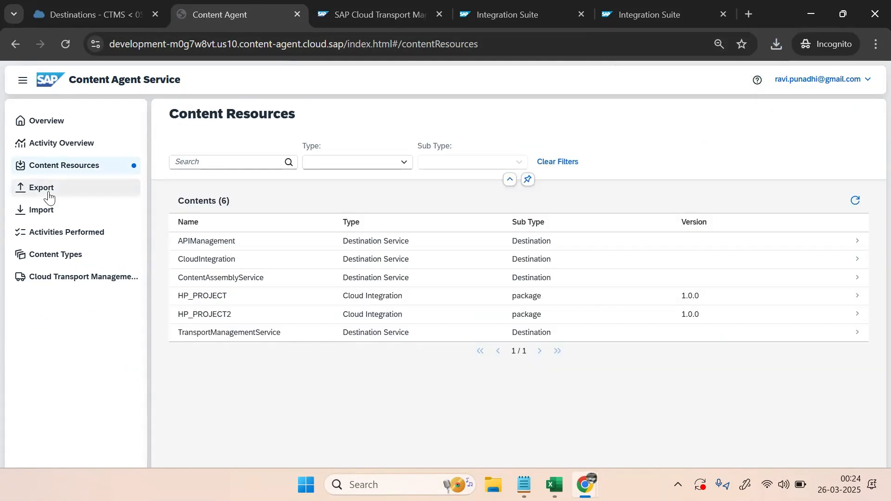
click(44, 189)
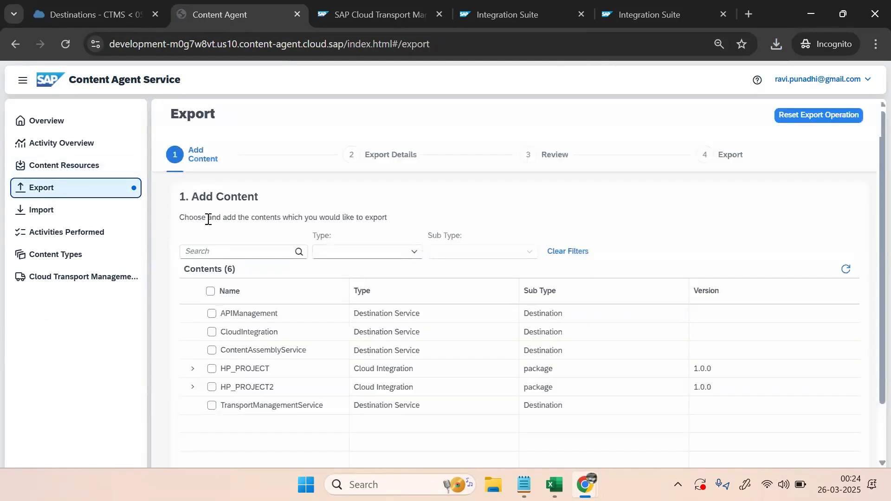
Select HP_PROJECT2 and its PURCHASING_IFLOW integration flow for export
scroll(780, 236, down, 2)
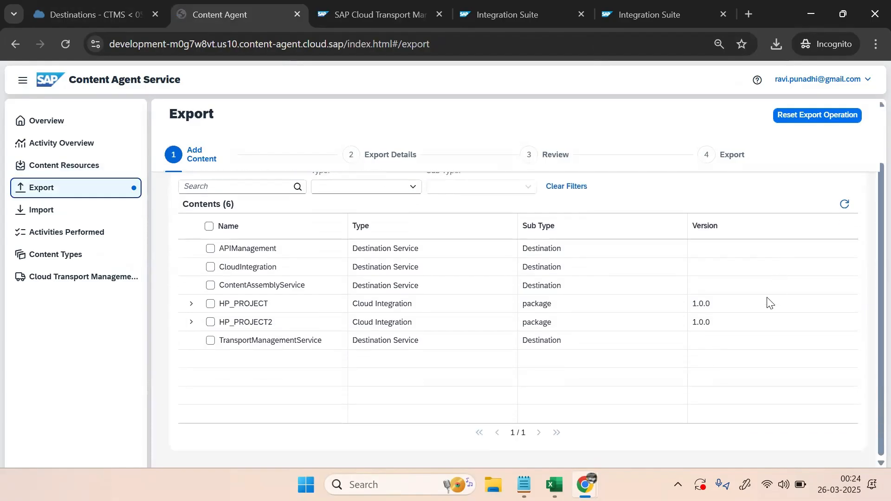
click(192, 322)
click(211, 322)
click(219, 341)
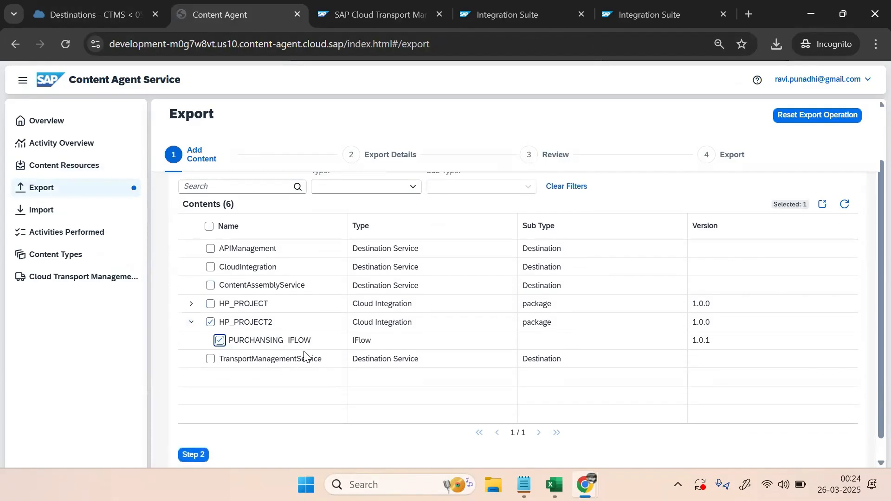
Keep SAP Cloud Transport Management as export mode and enter the description 'HP PROJECT2'
click(194, 456)
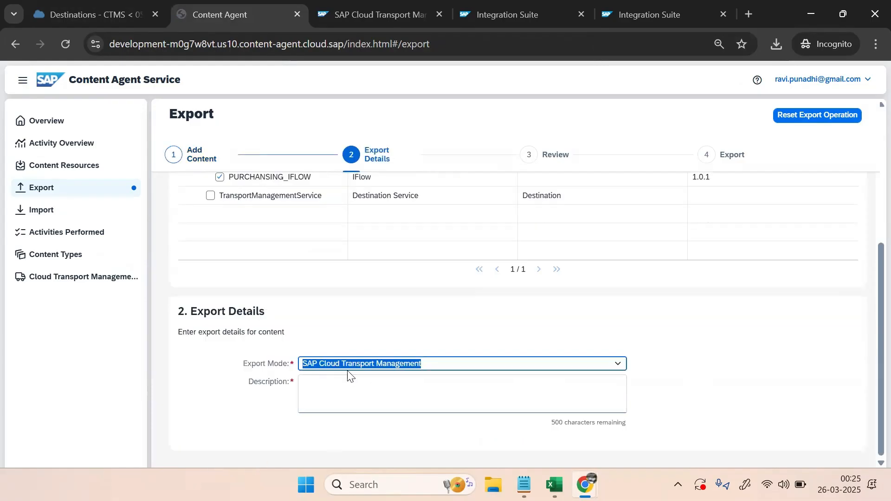
click(390, 383)
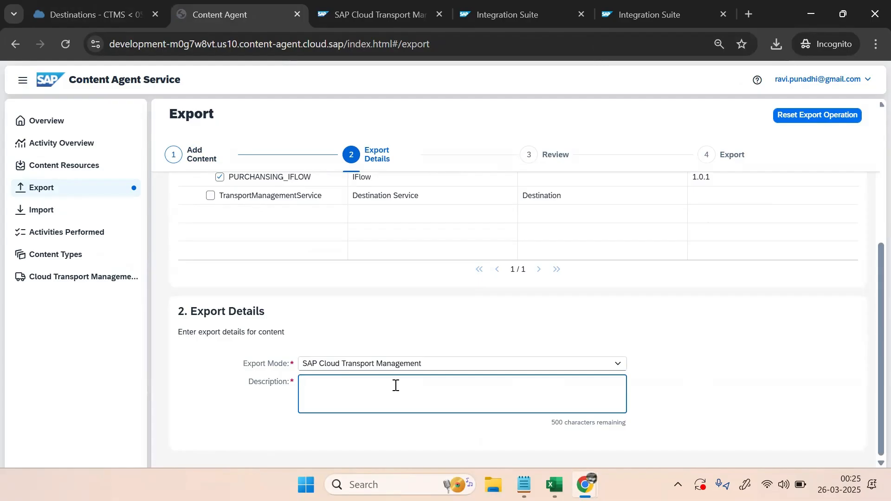
scroll(474, 284, up, 5)
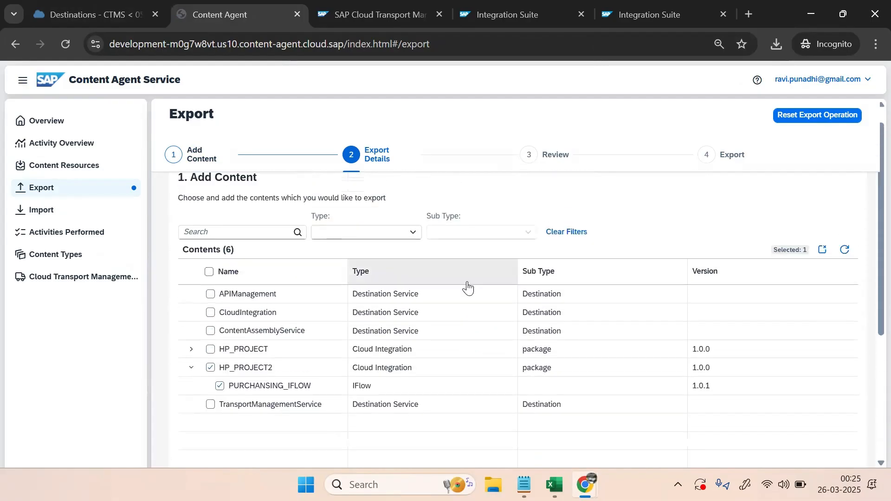
scroll(467, 285, down, 5)
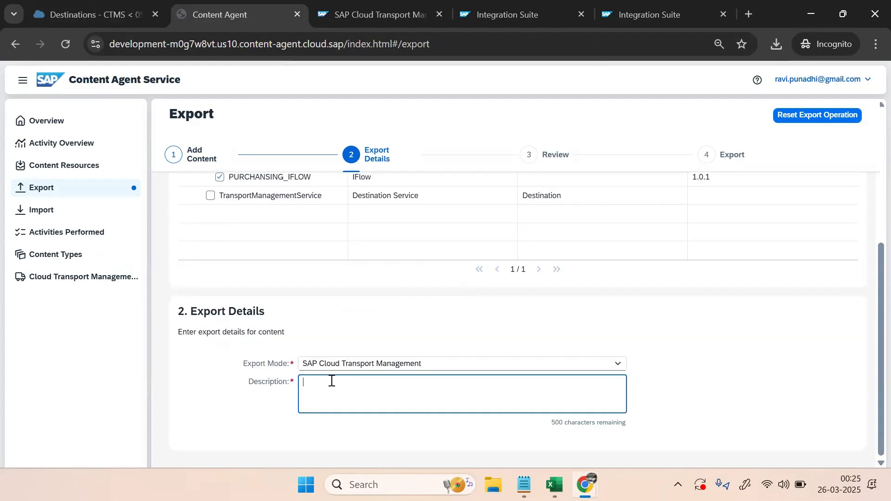
text(CON)
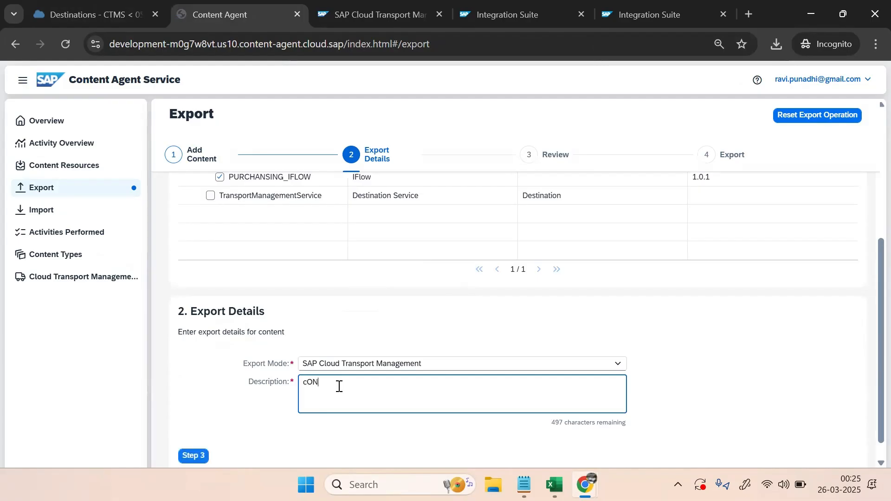
key(BackSpace)
key(BackSpace)
key(BackSpace)
key(Caps_Lock)
text(Conten)
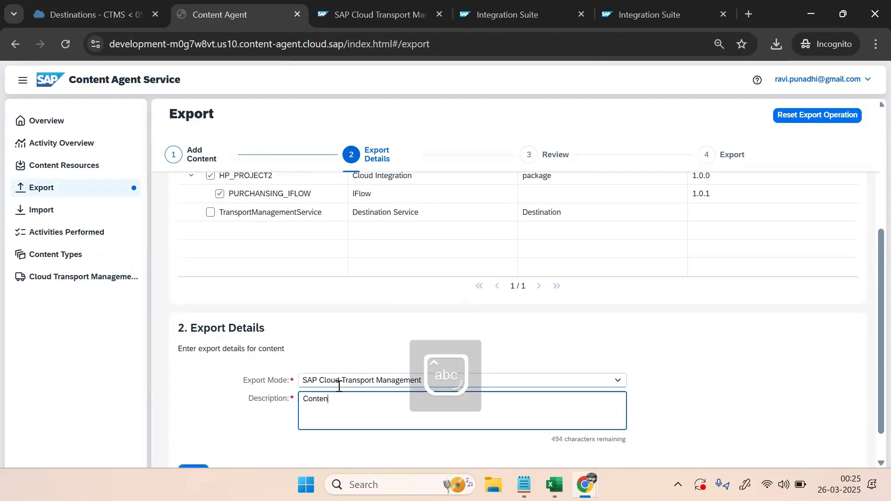
key(BackSpace)
key(BackSpace)
key(BackSpace)
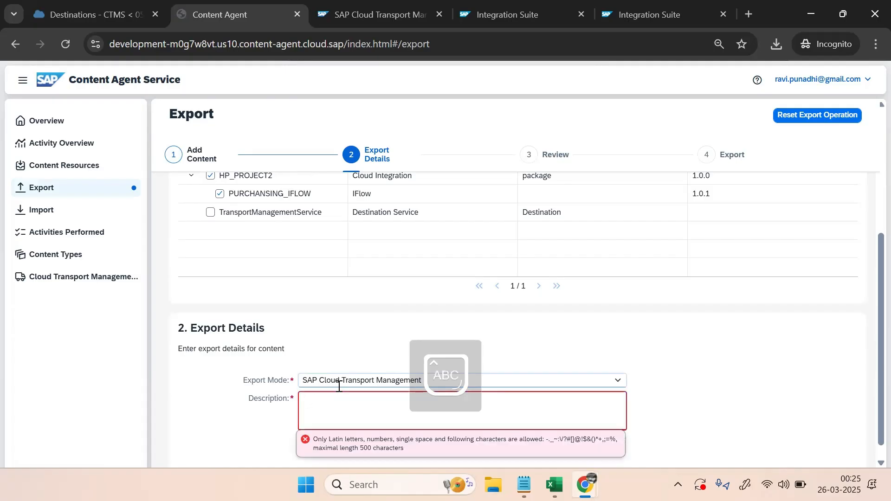
key(Caps_Lock)
text(HP PROJECT2)
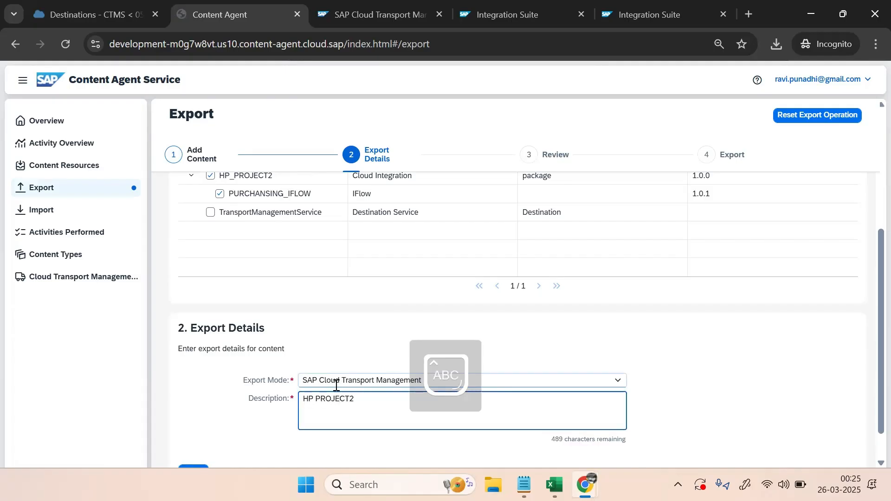
scroll(336, 385, down, 1)
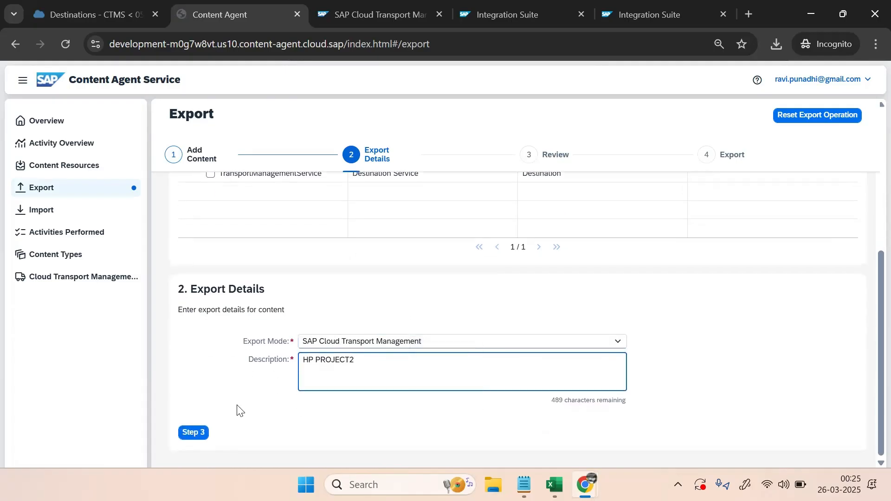
Review HP_PROJECT2's contents and send it to the transport export queue
click(202, 431)
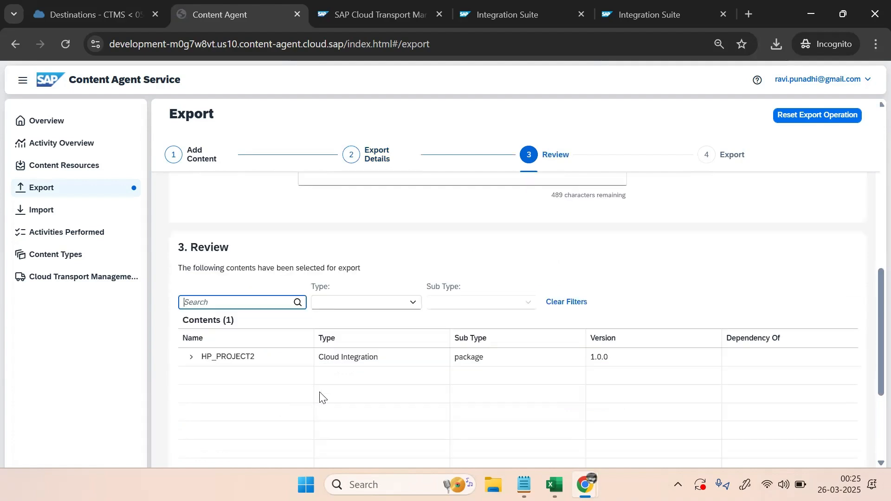
click(191, 357)
scroll(610, 407, down, 3)
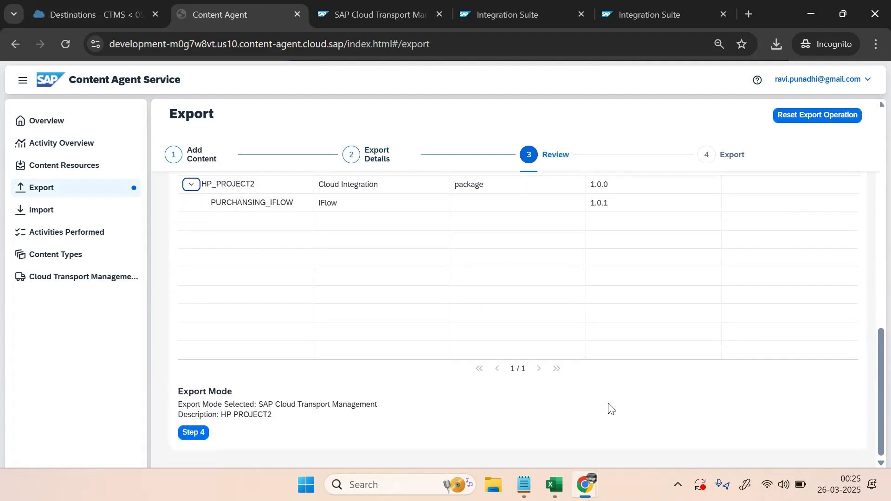
click(204, 433)
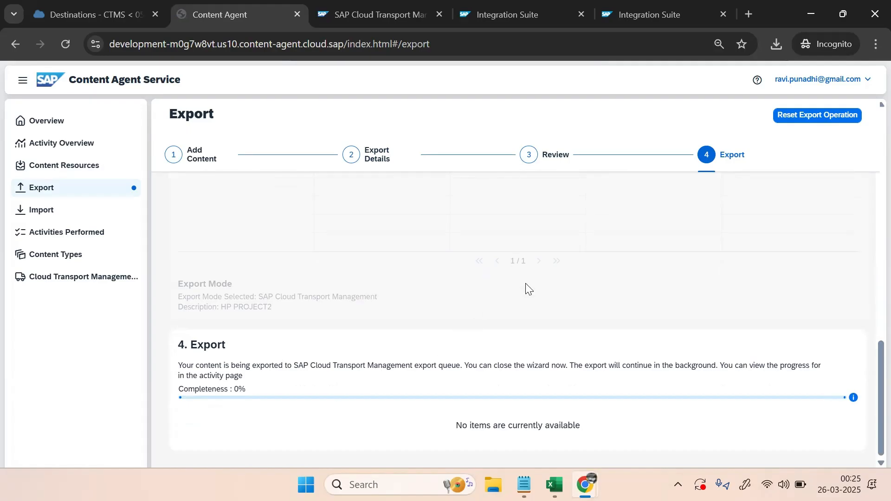
Glance at the other browser windows, then return to the Content Agent export window
scroll(610, 281, up, 5)
scroll(610, 281, up, 5)
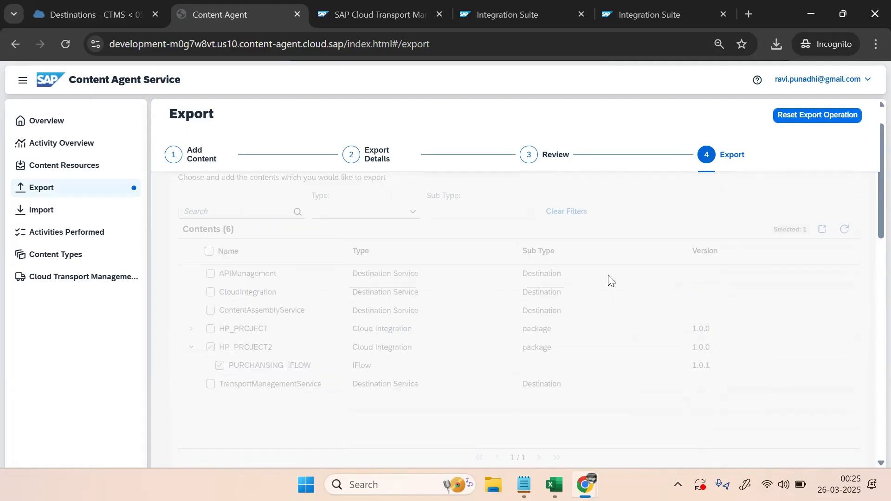
scroll(610, 280, down, 10)
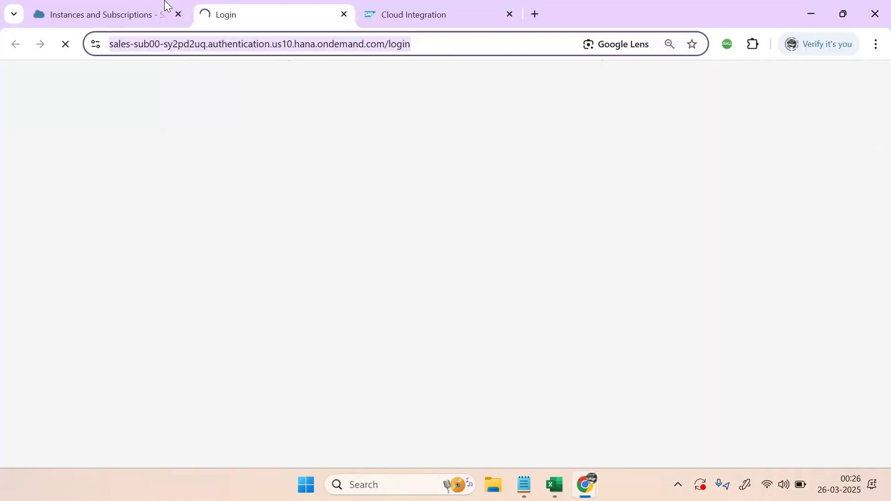
click(132, 10)
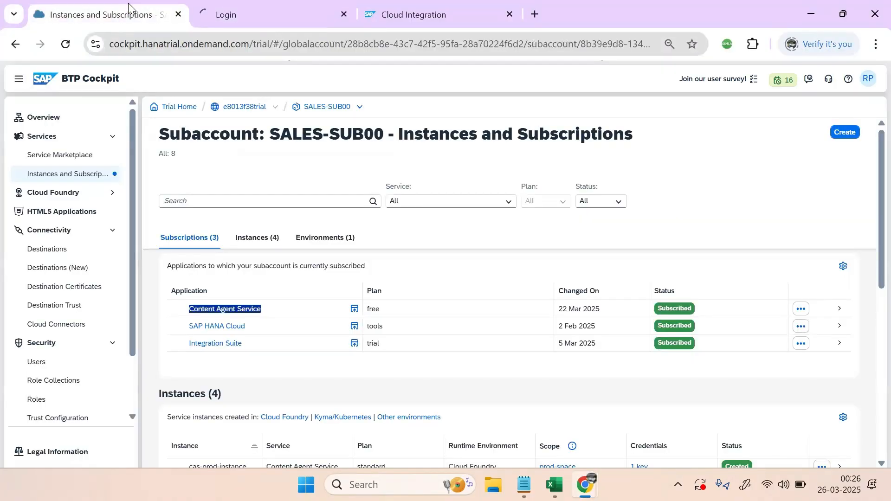
click(329, 9)
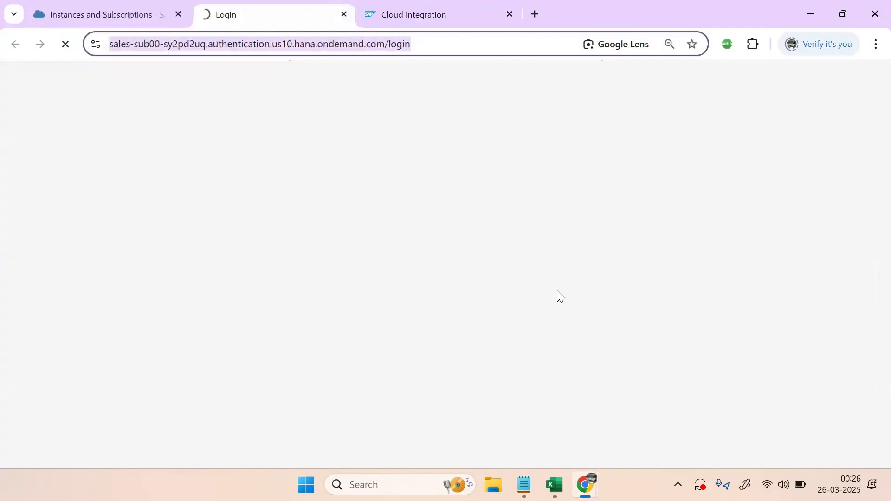
mouse_move(586, 485)
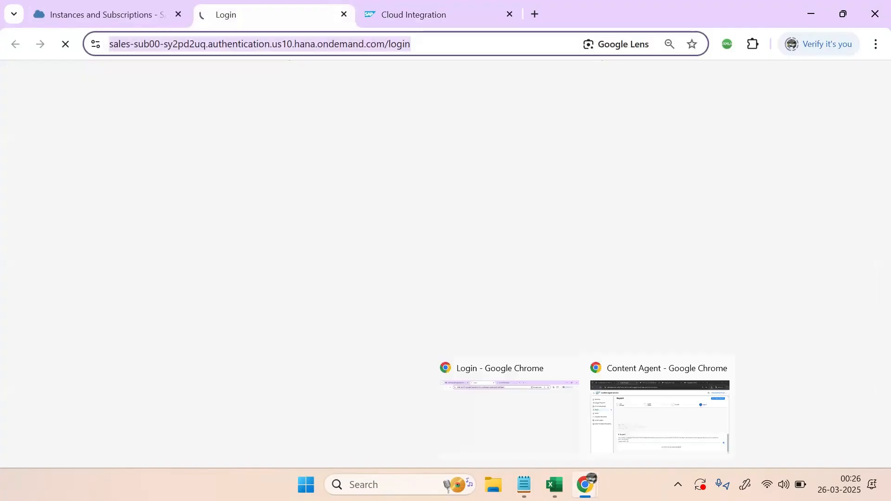
click(617, 455)
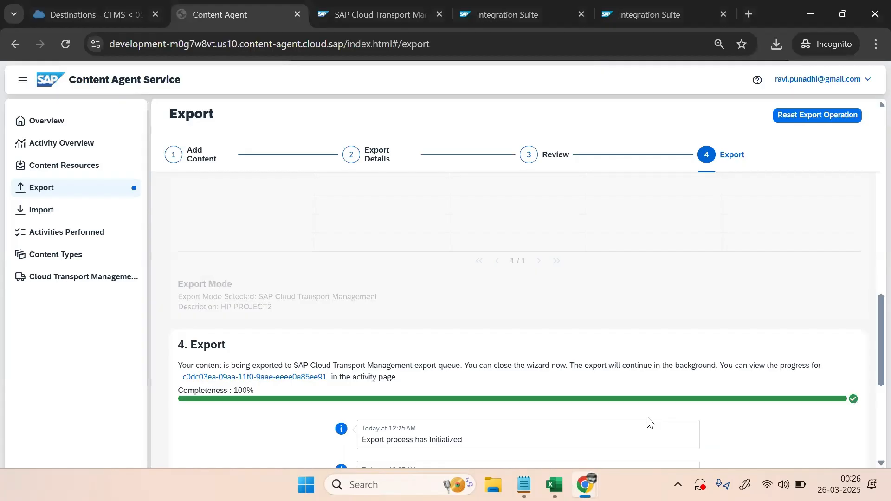
Confirm the export log shows 100% with File Id 249 and Transport Id 255
drag(870, 360, 871, 416)
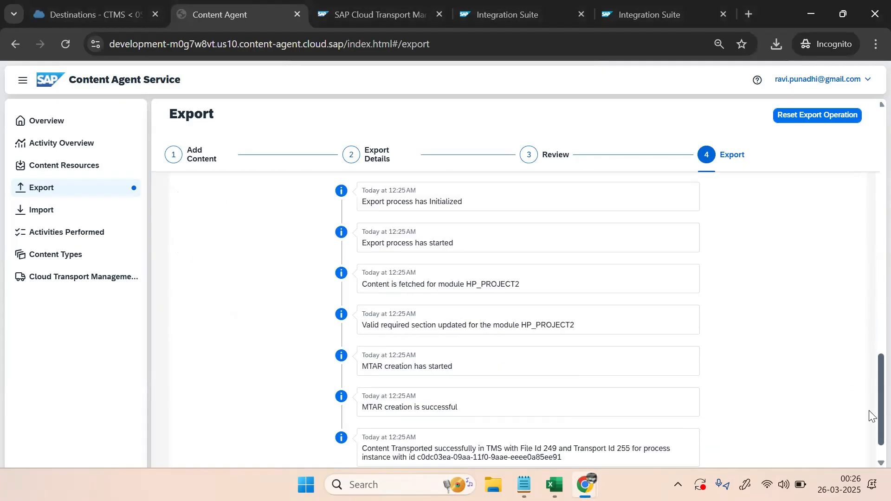
scroll(871, 416, down, 1)
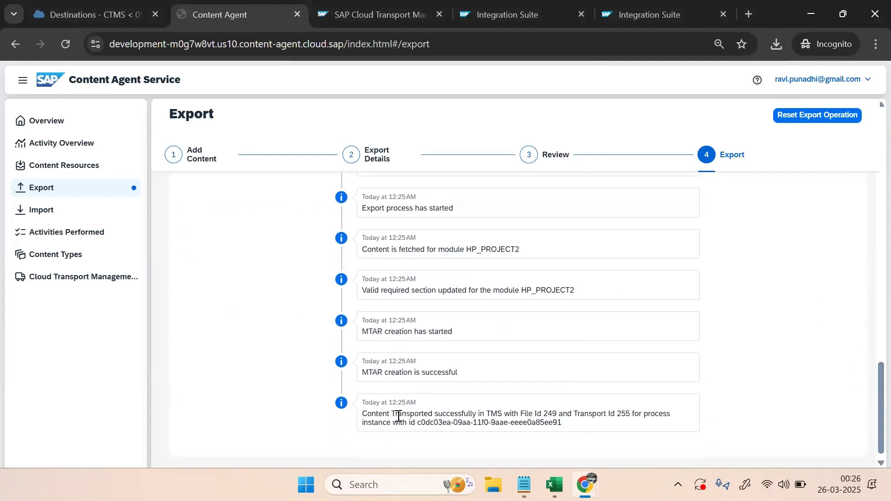
scroll(488, 410, up, 5)
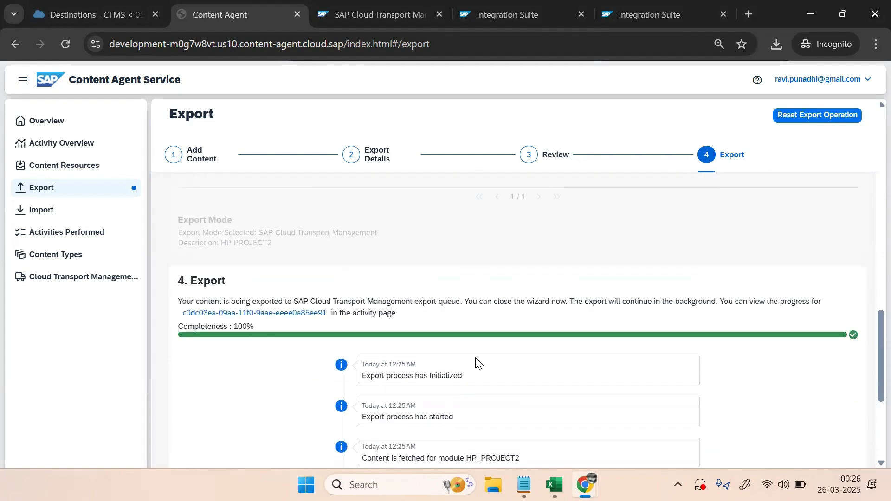
scroll(475, 362, down, 3)
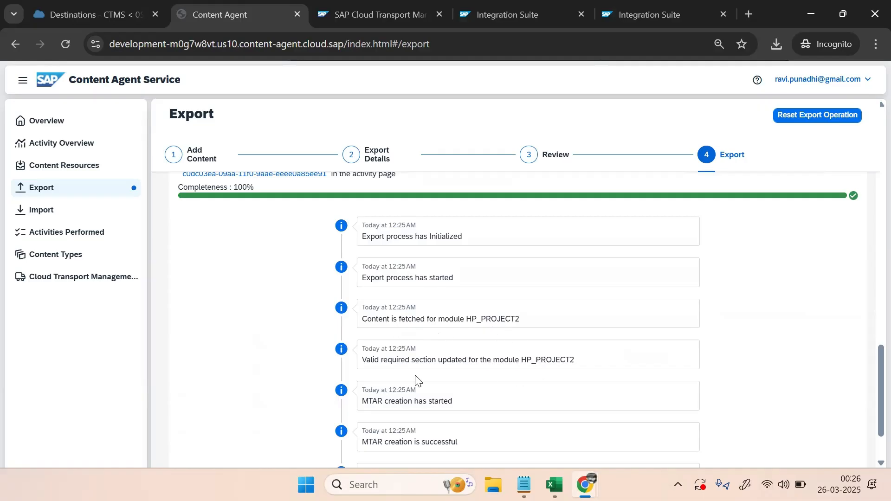
scroll(498, 397, down, 2)
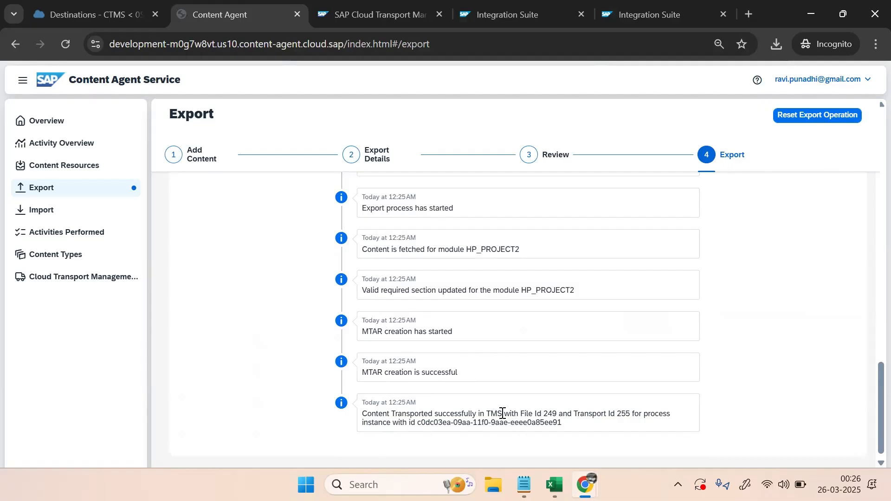
drag(542, 413, 560, 412)
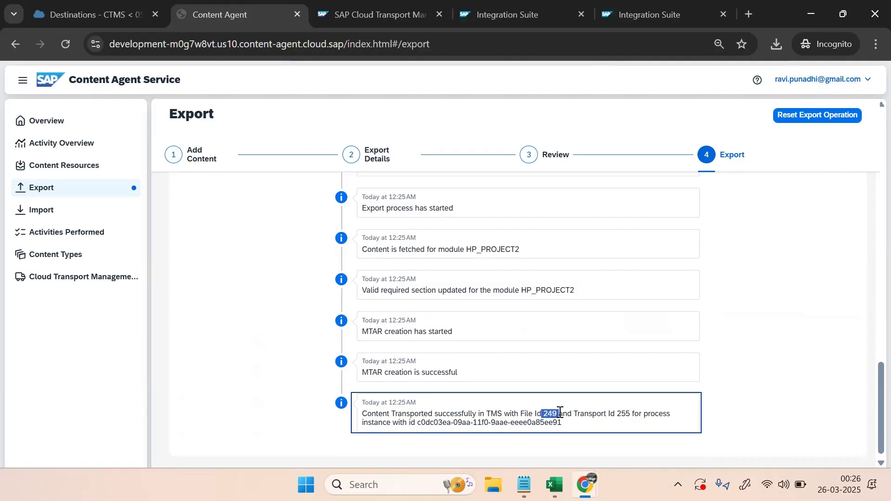
click(364, 17)
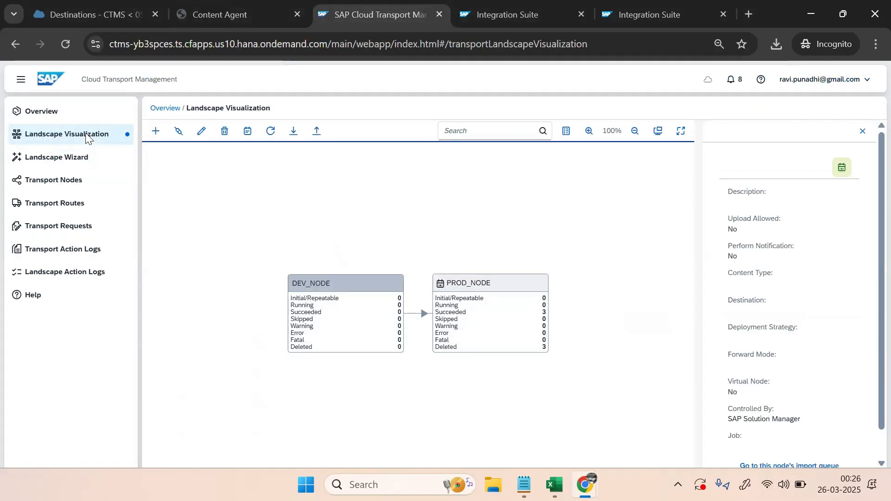
Import transport request 255 (HP PROJECT2) from PROD_NODE's import queue
click(111, 135)
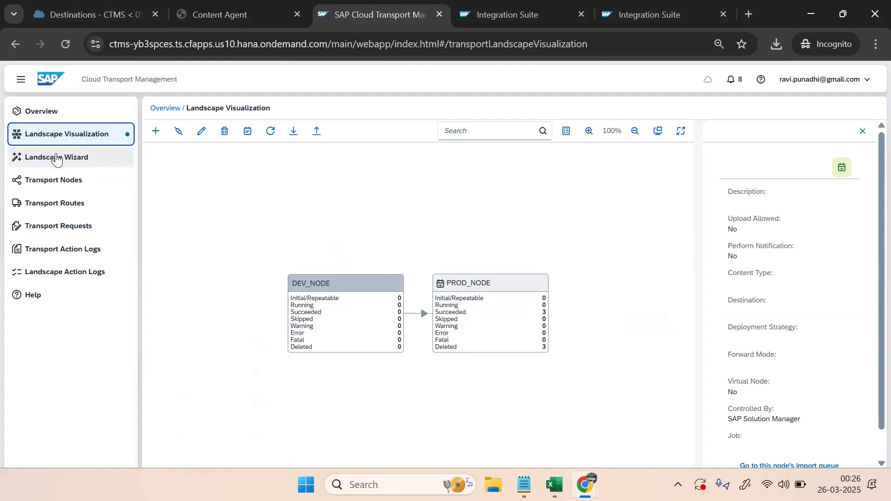
click(51, 114)
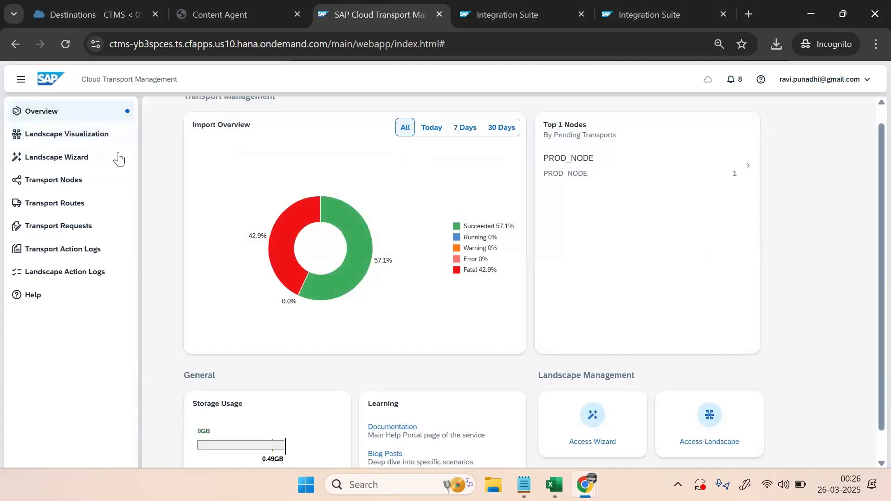
click(52, 137)
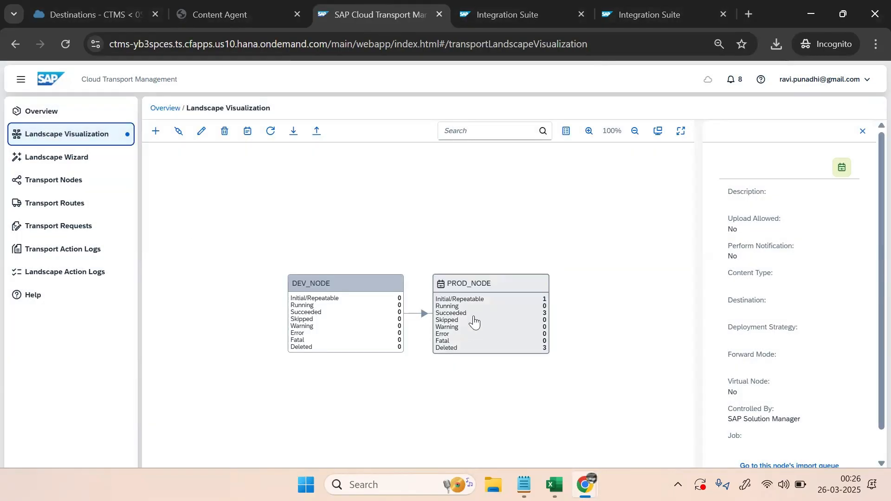
click(473, 309)
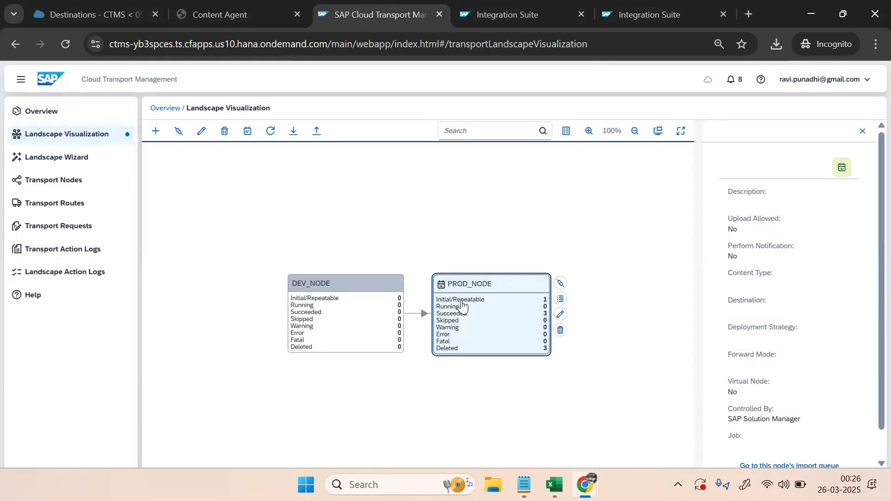
click(559, 300)
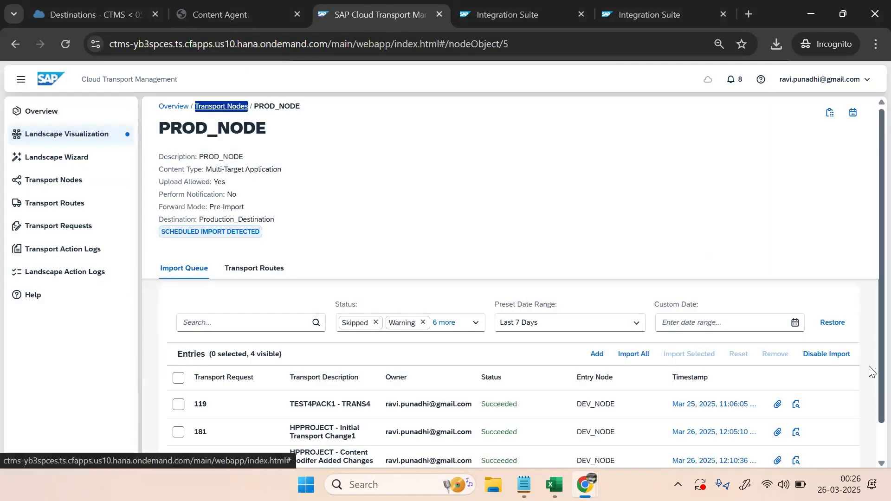
drag(880, 369, 873, 447)
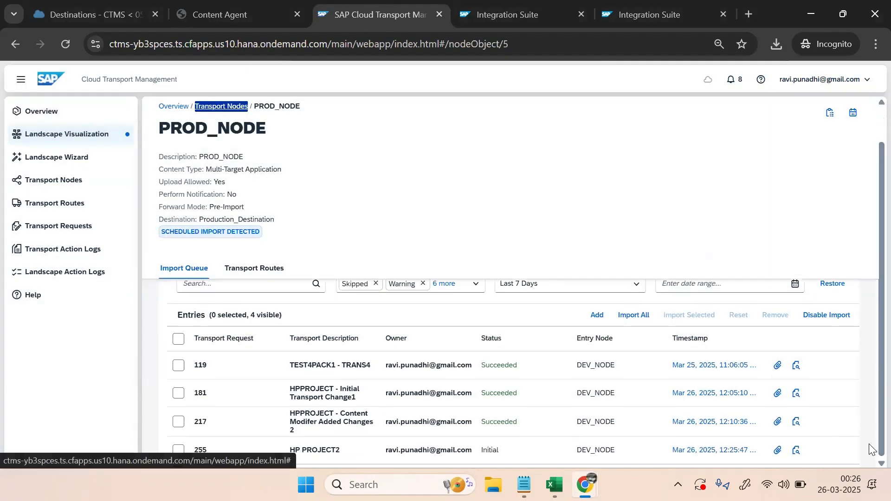
click(178, 450)
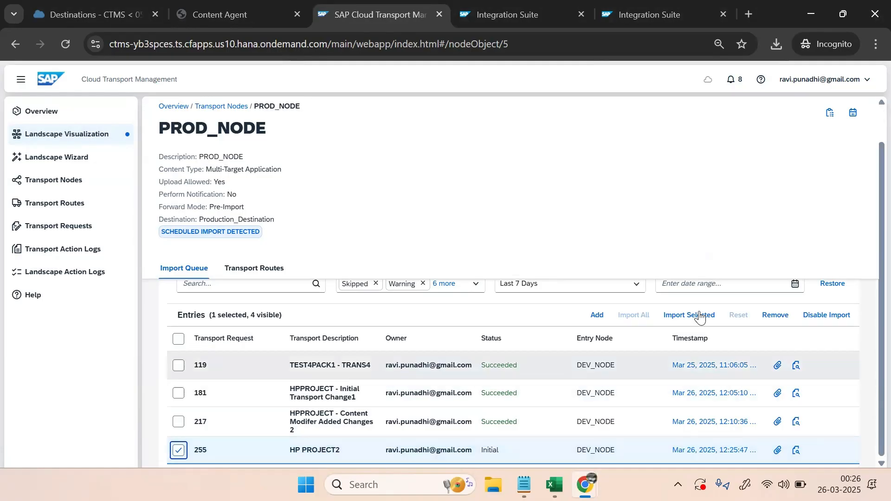
click(685, 316)
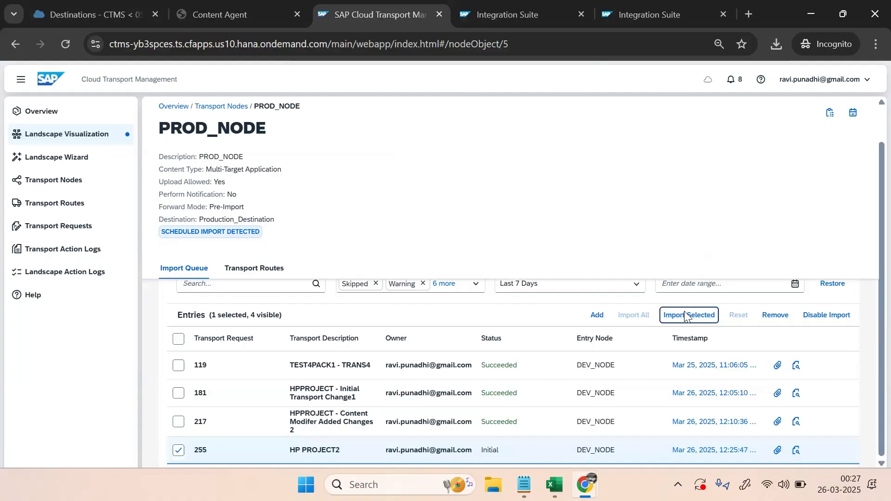
click(620, 348)
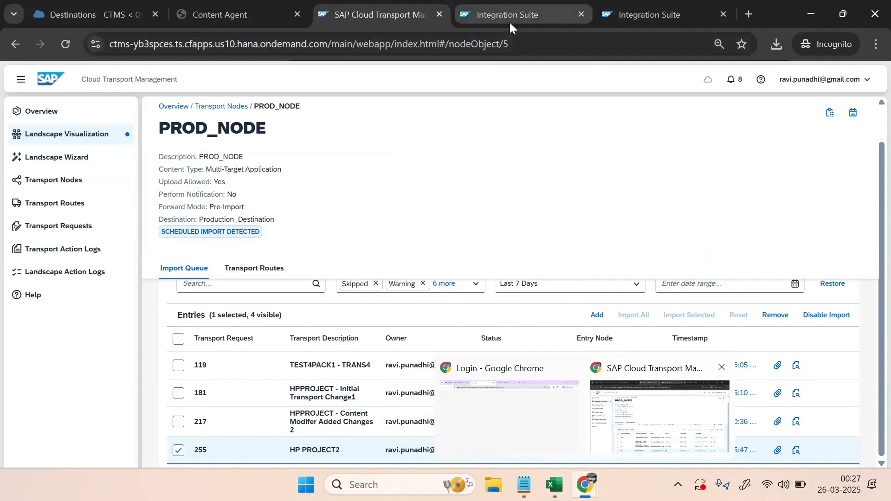
Refresh Integration Suite's Design packages to find HP_PROJECT2, then return to Cloud Transport Management
click(453, 411)
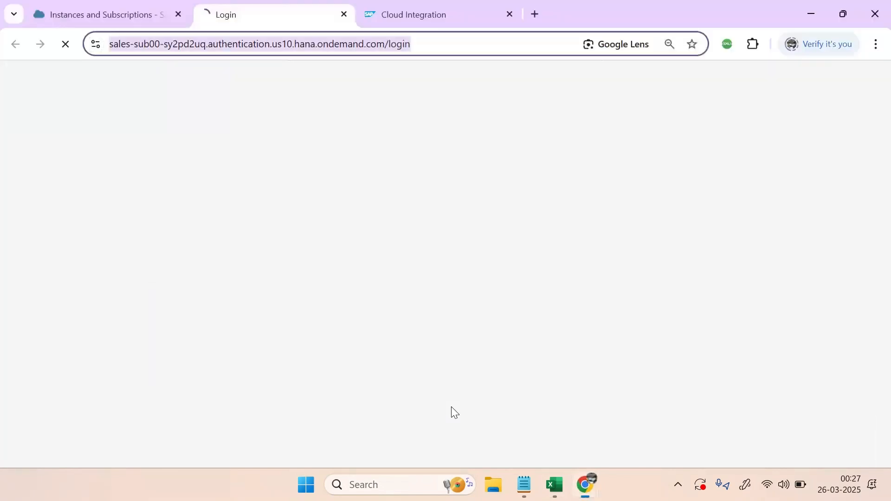
click(394, 6)
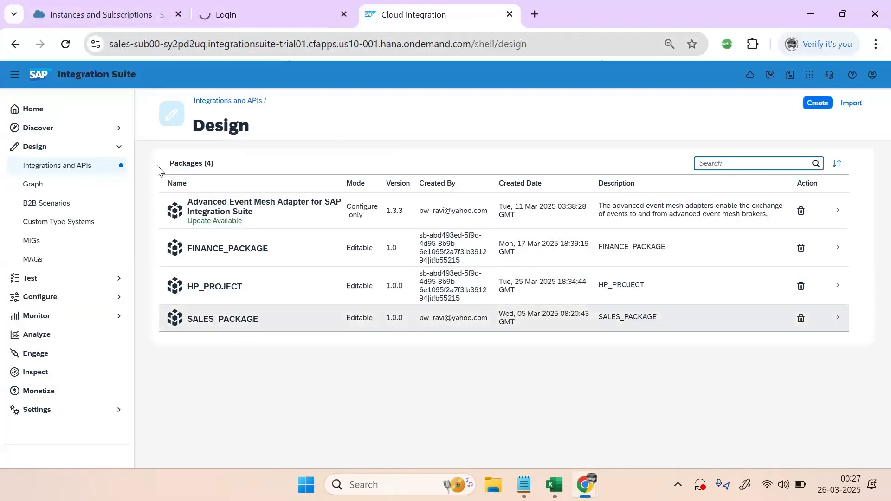
click(54, 168)
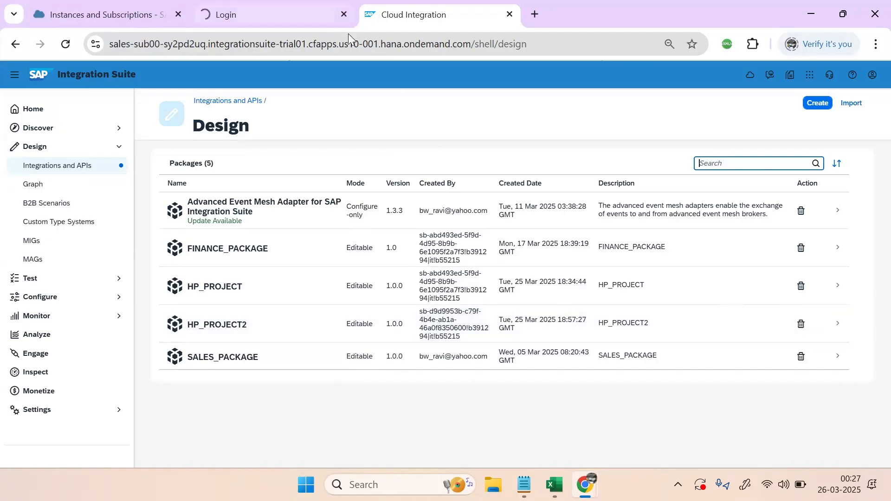
mouse_move(586, 485)
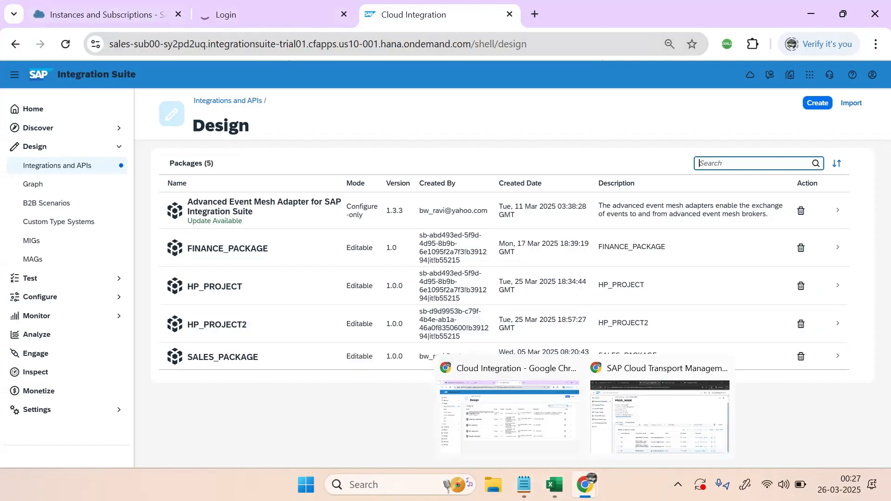
click(538, 447)
Open Content Agent Service's Overview and close the 'Error while exporting the MTAR file' dialog
click(671, 416)
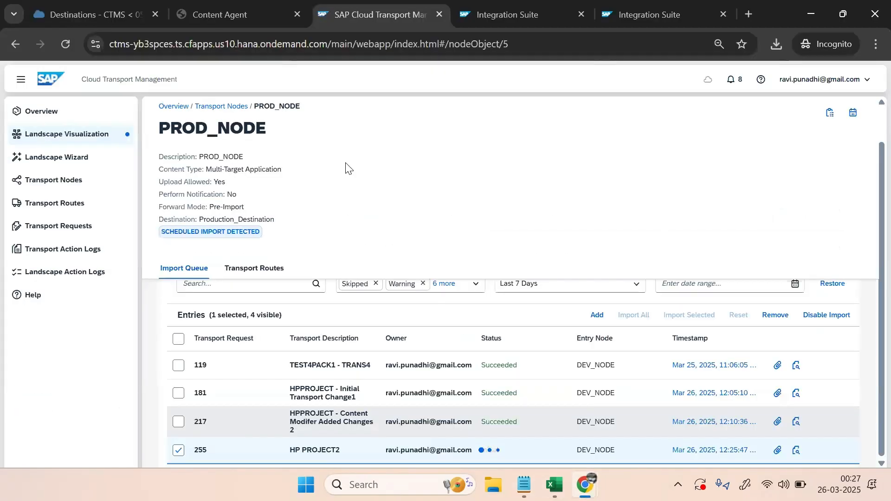
click(224, 16)
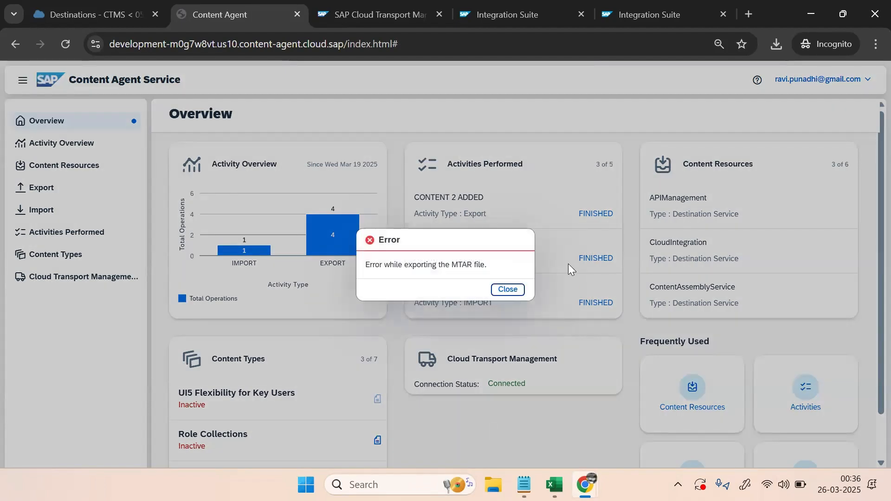
click(512, 290)
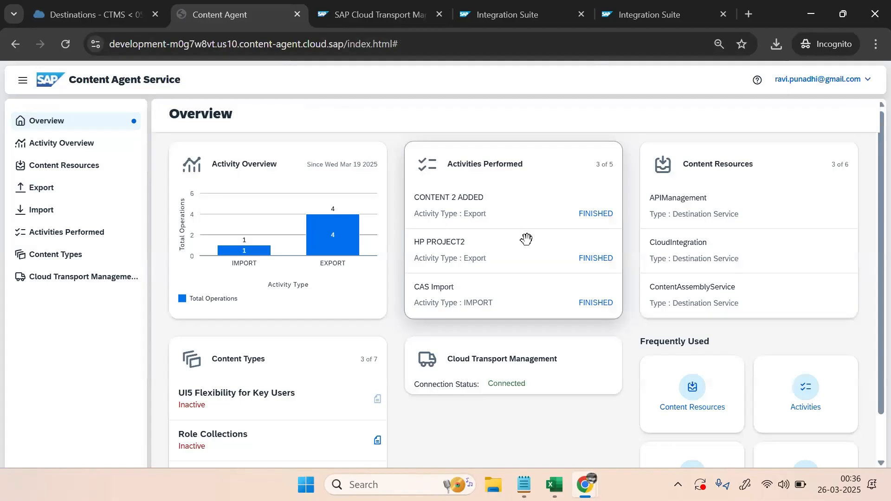